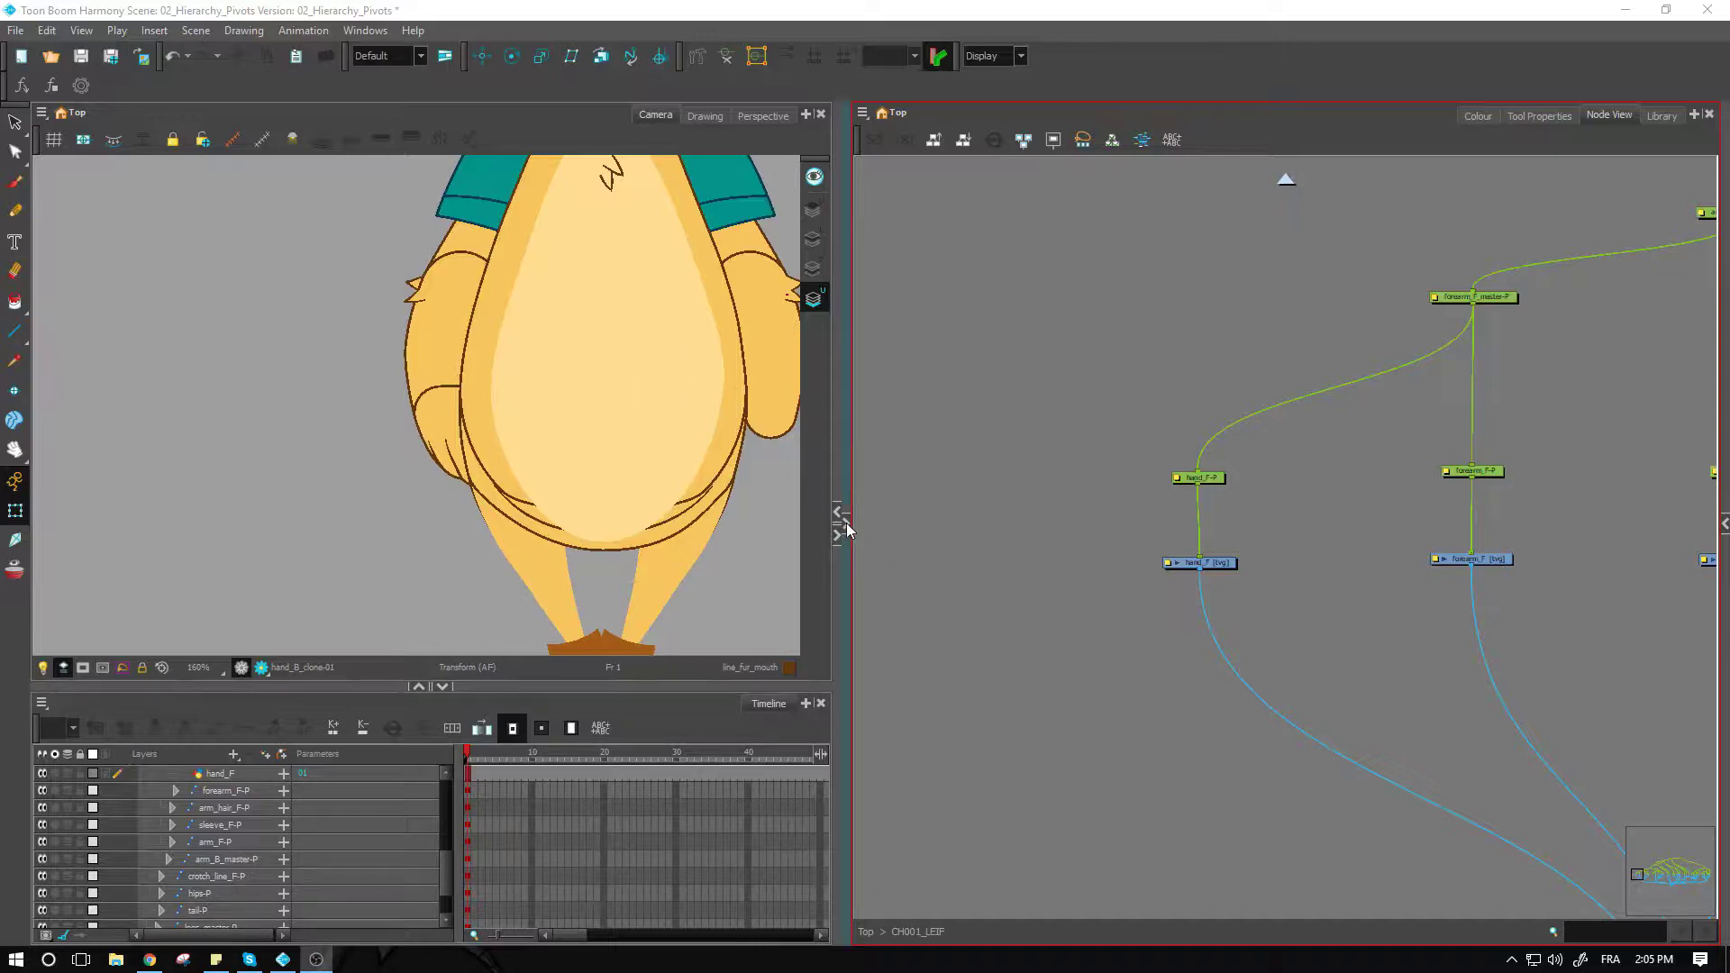
Expand and widen the Node Library, show the Constraint category and pick Static Transformation.
click(893, 294)
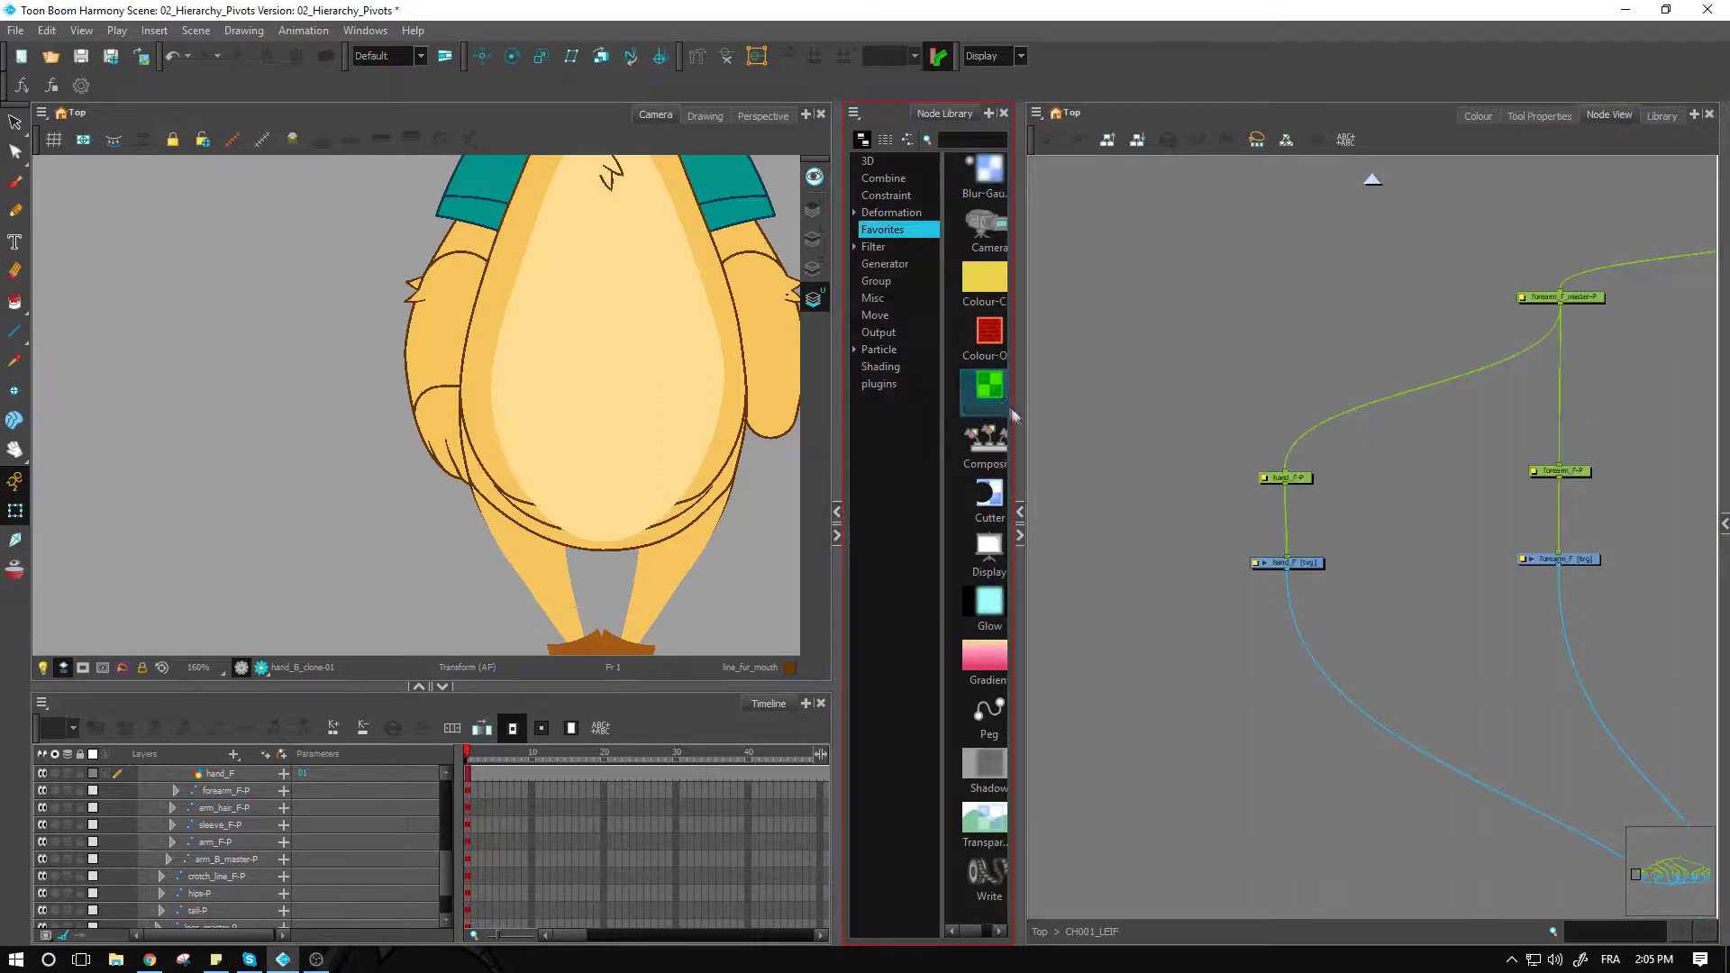
drag(1019, 411, 1271, 411)
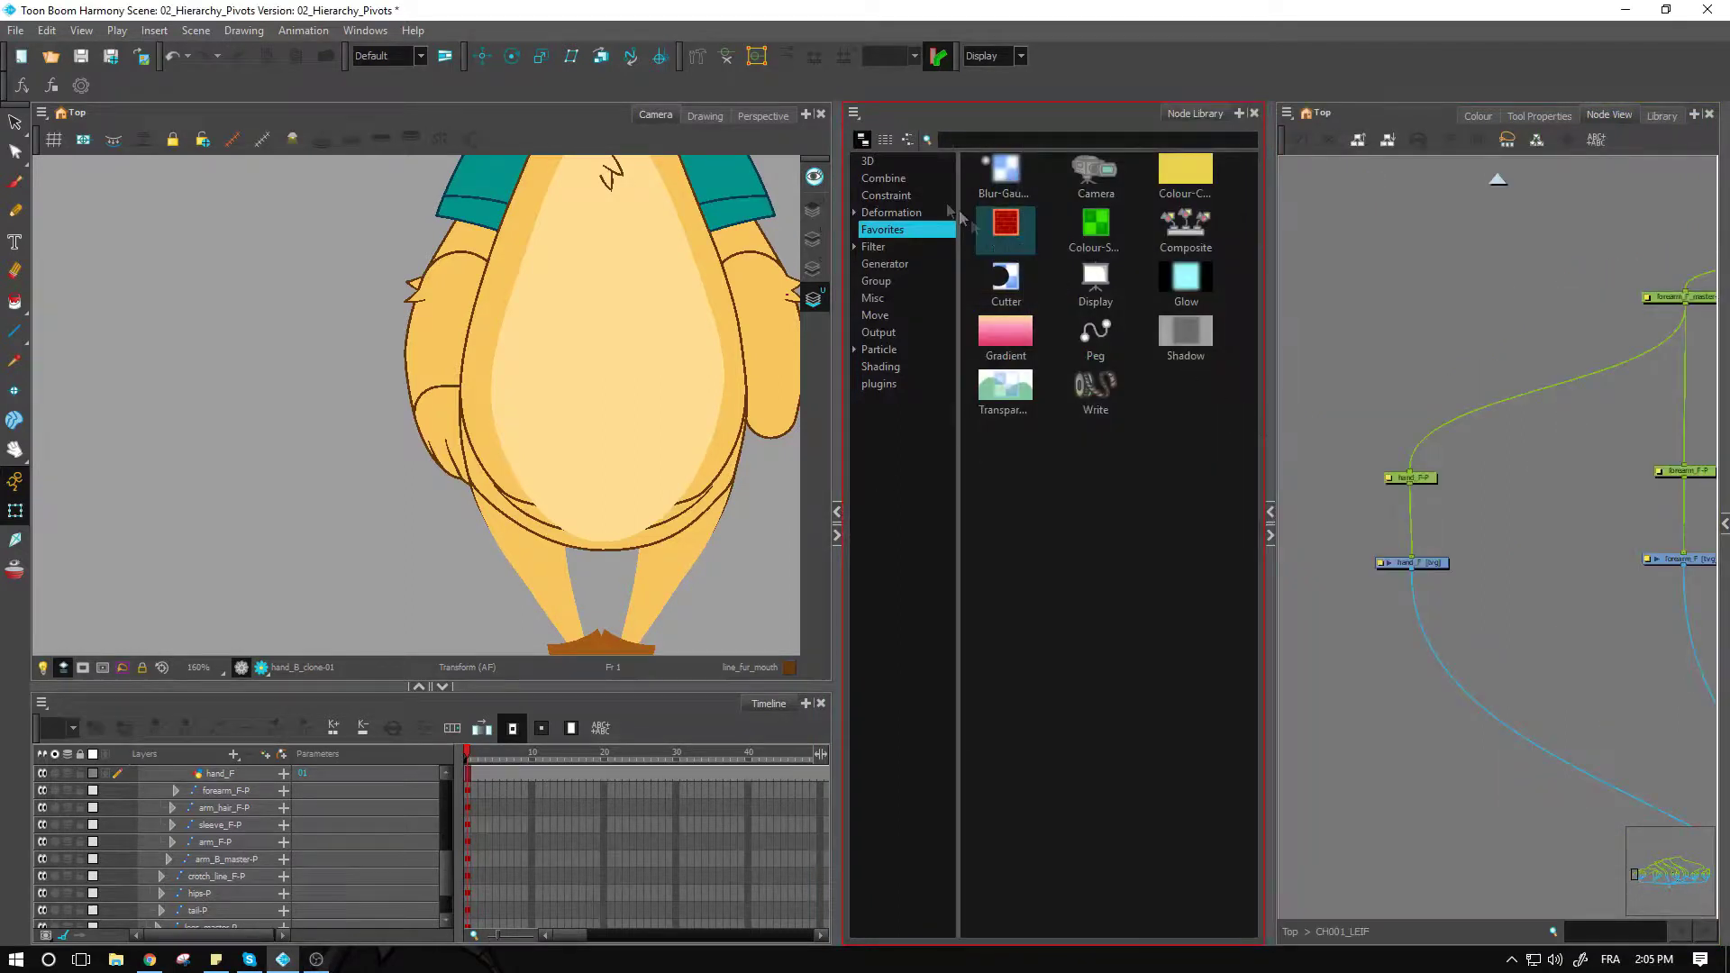
click(886, 195)
click(1122, 299)
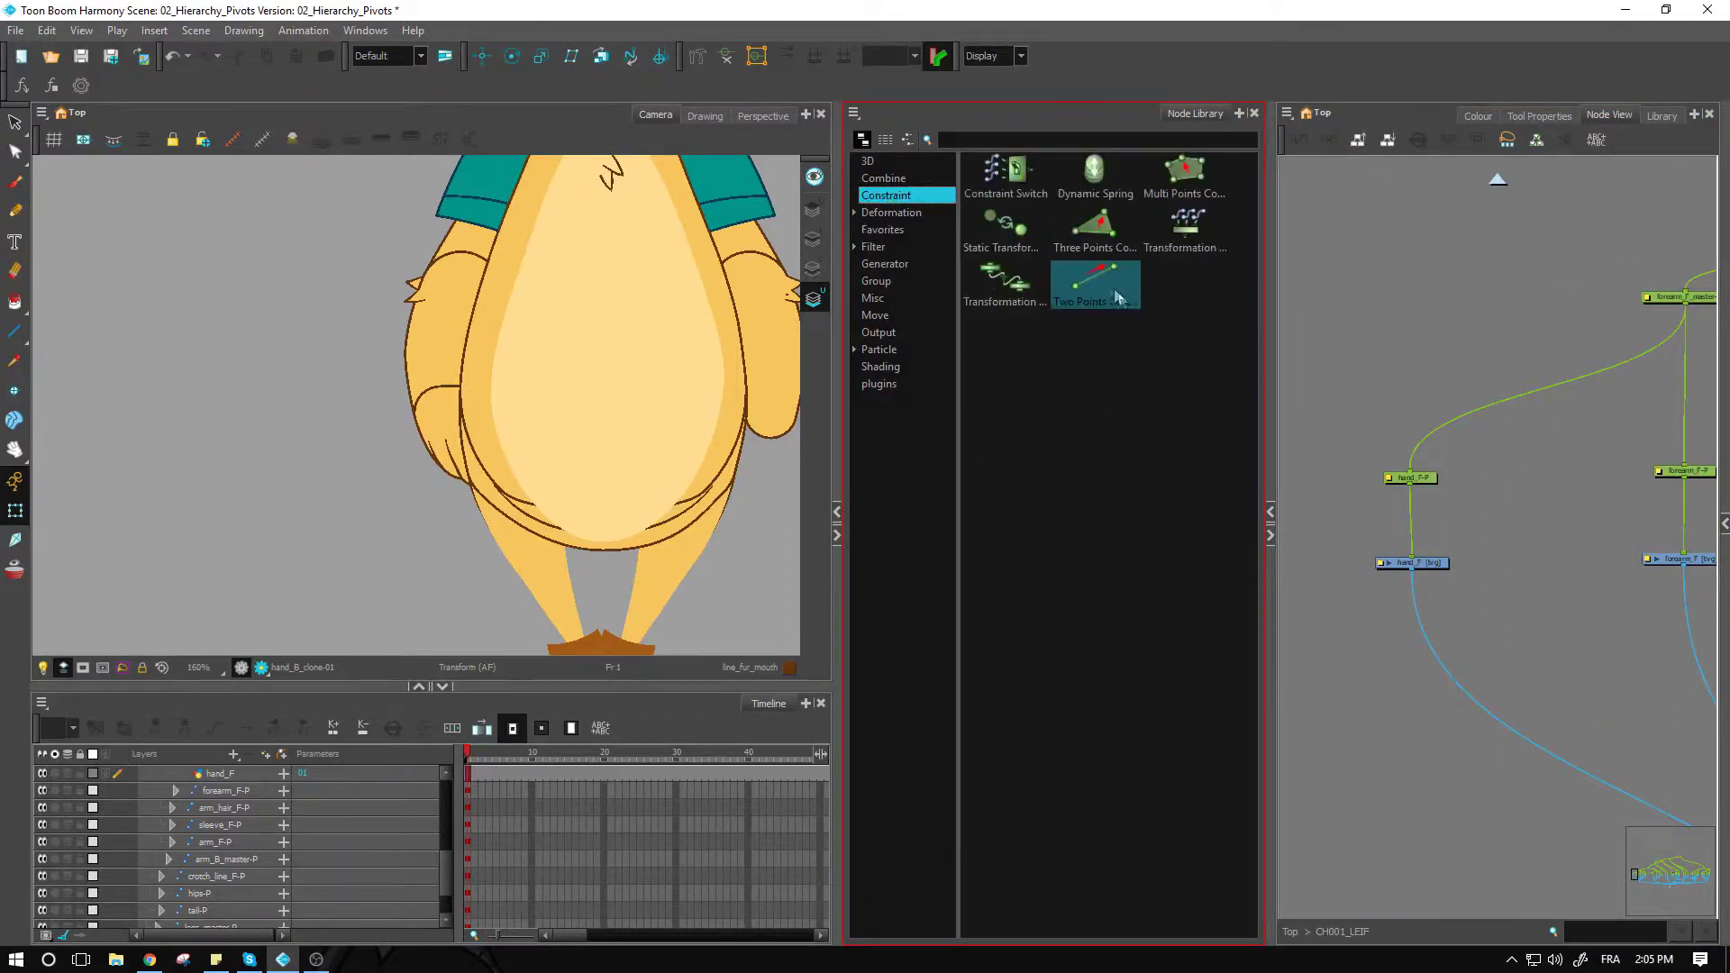
click(1009, 235)
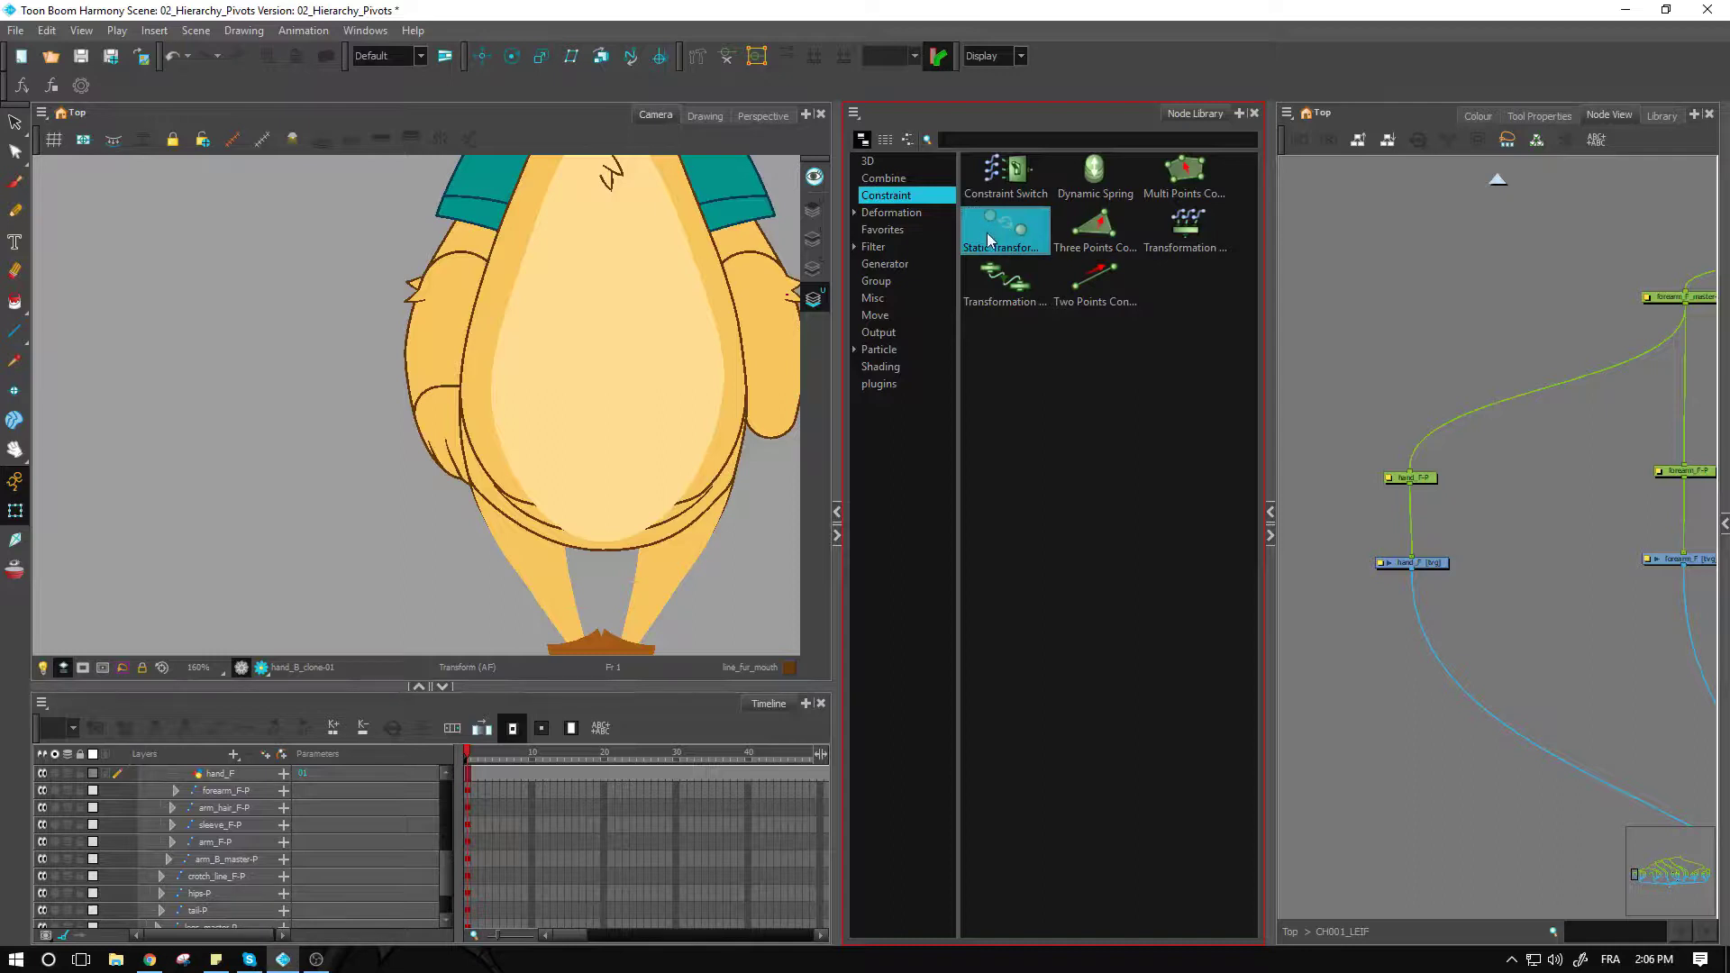
click(1456, 457)
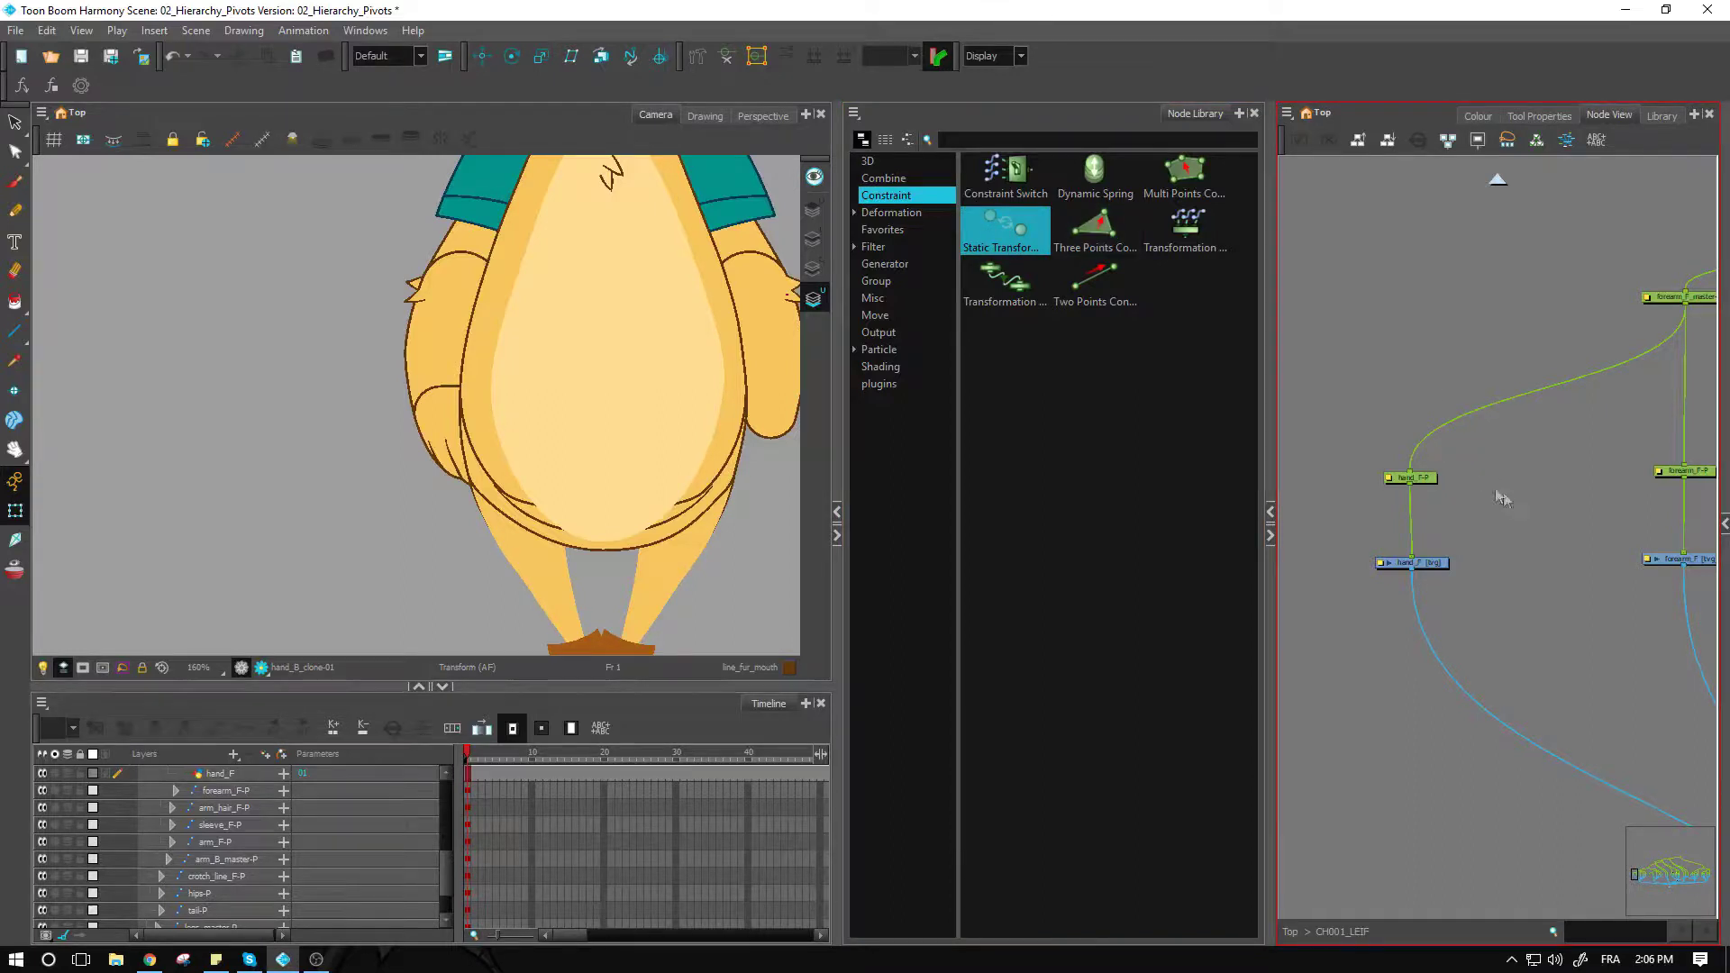
Select the hand_F node and bring up the hand_F layer's context menu in the Timeline.
click(1424, 564)
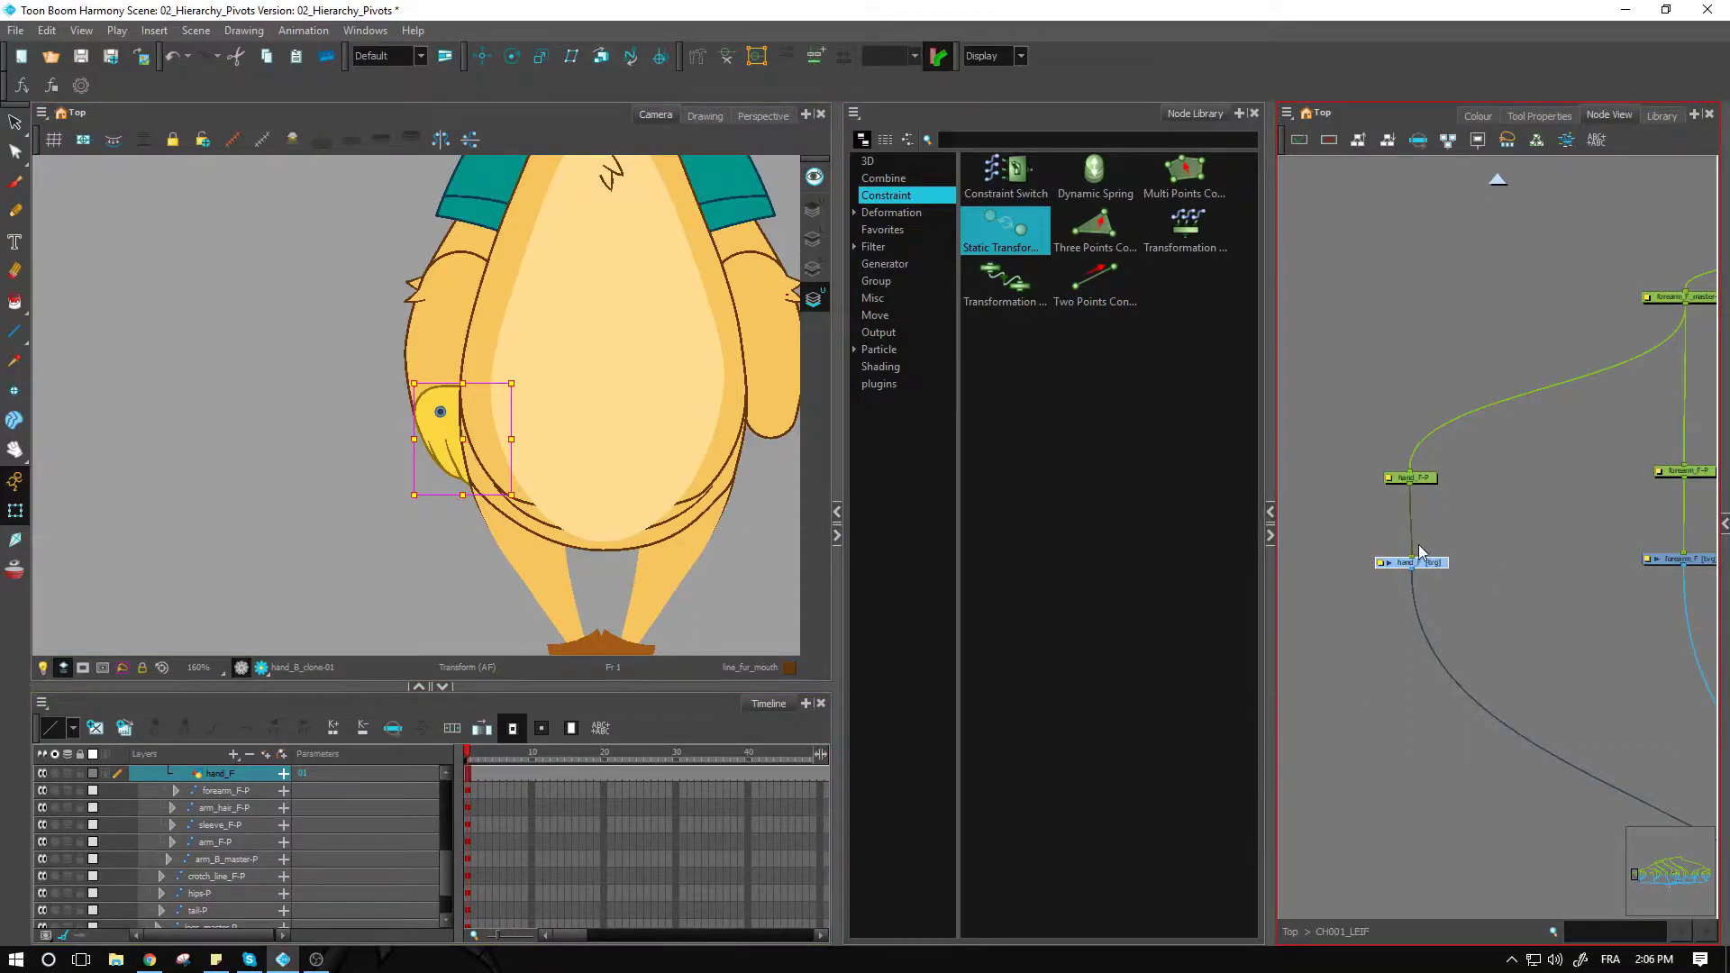
right_click(215, 780)
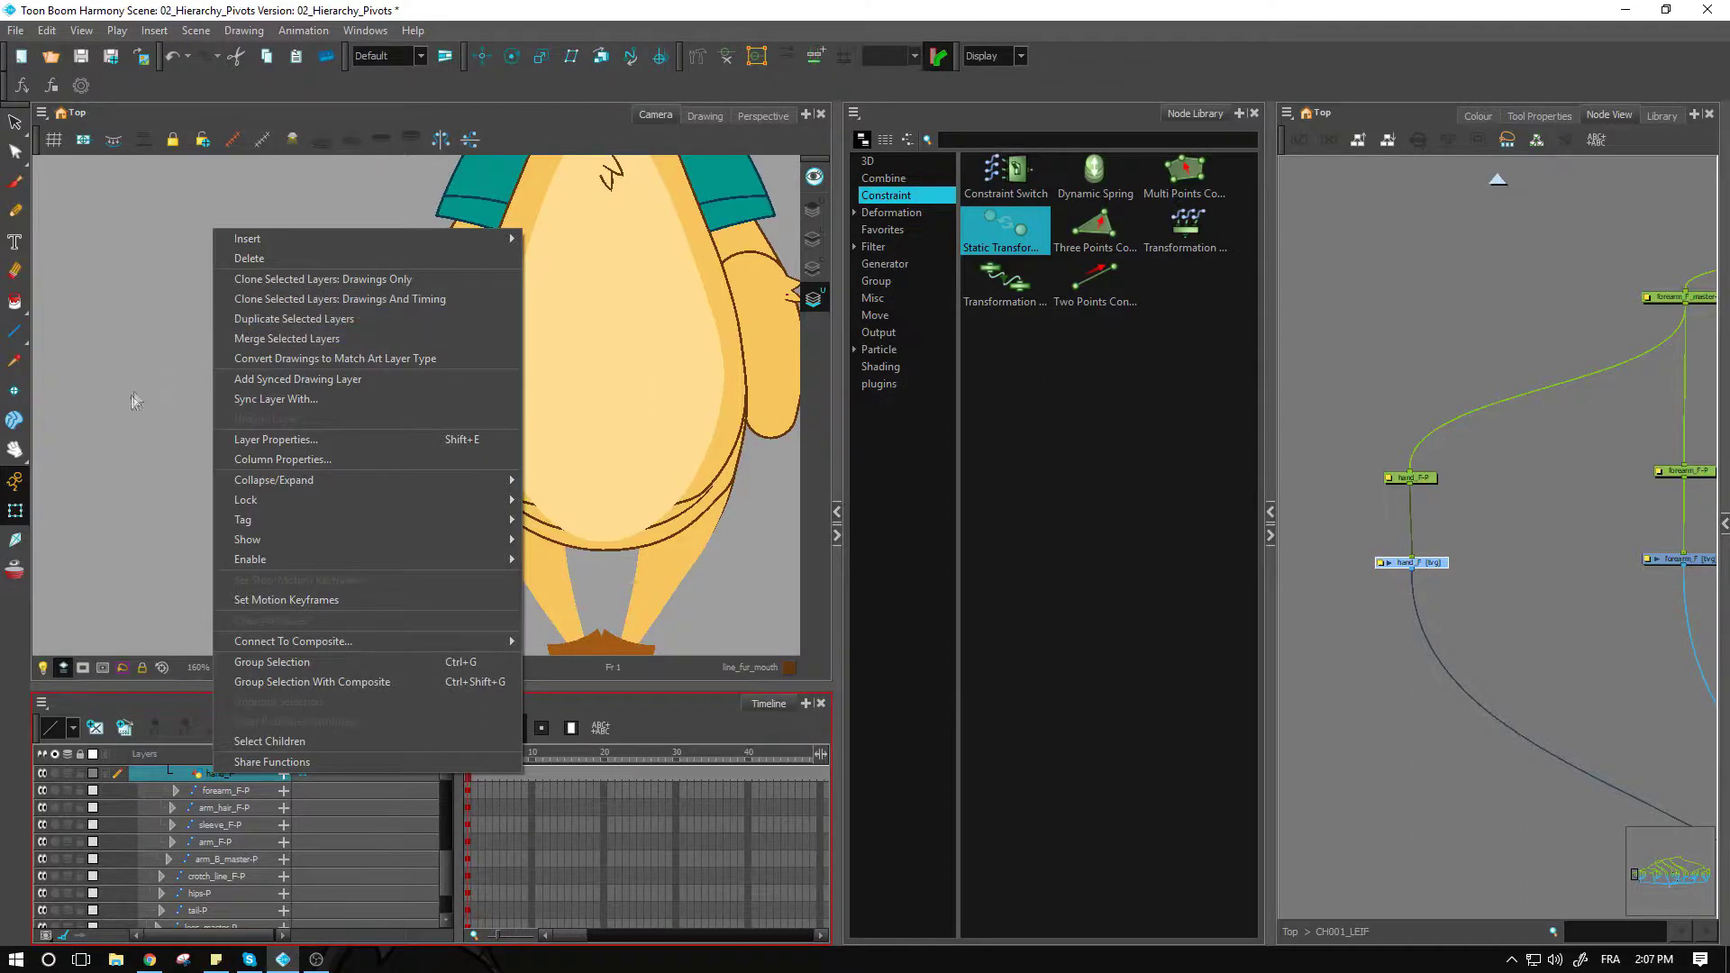
click(340, 298)
click(434, 418)
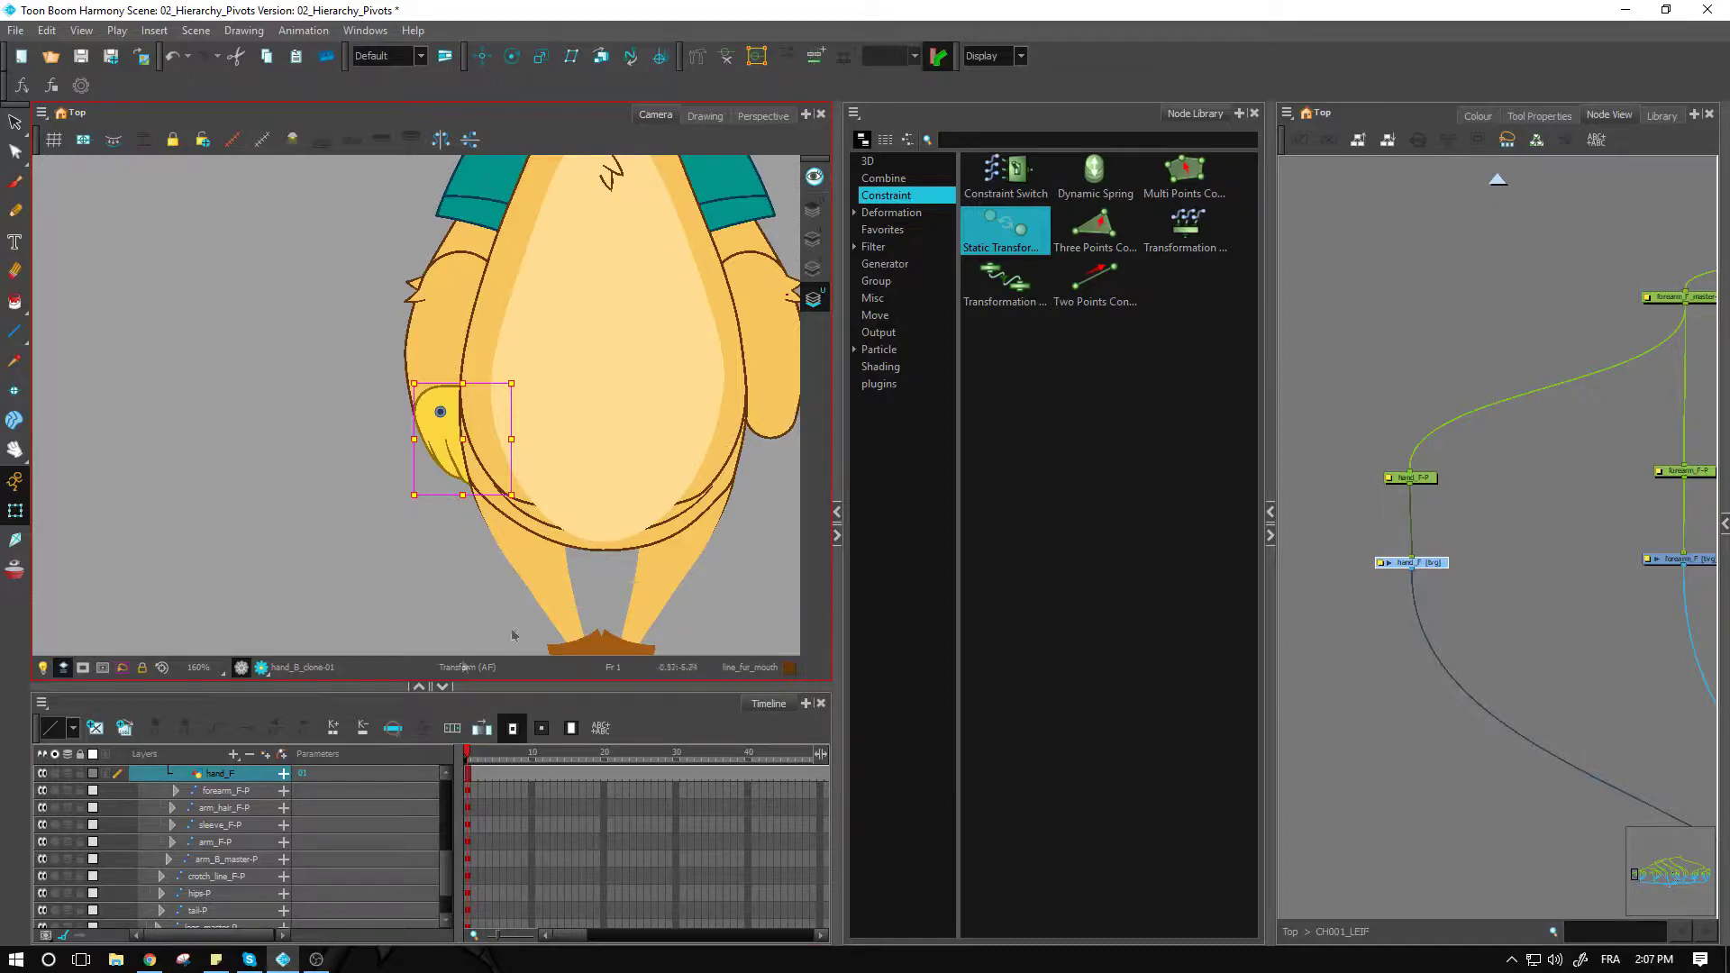
right_click(221, 776)
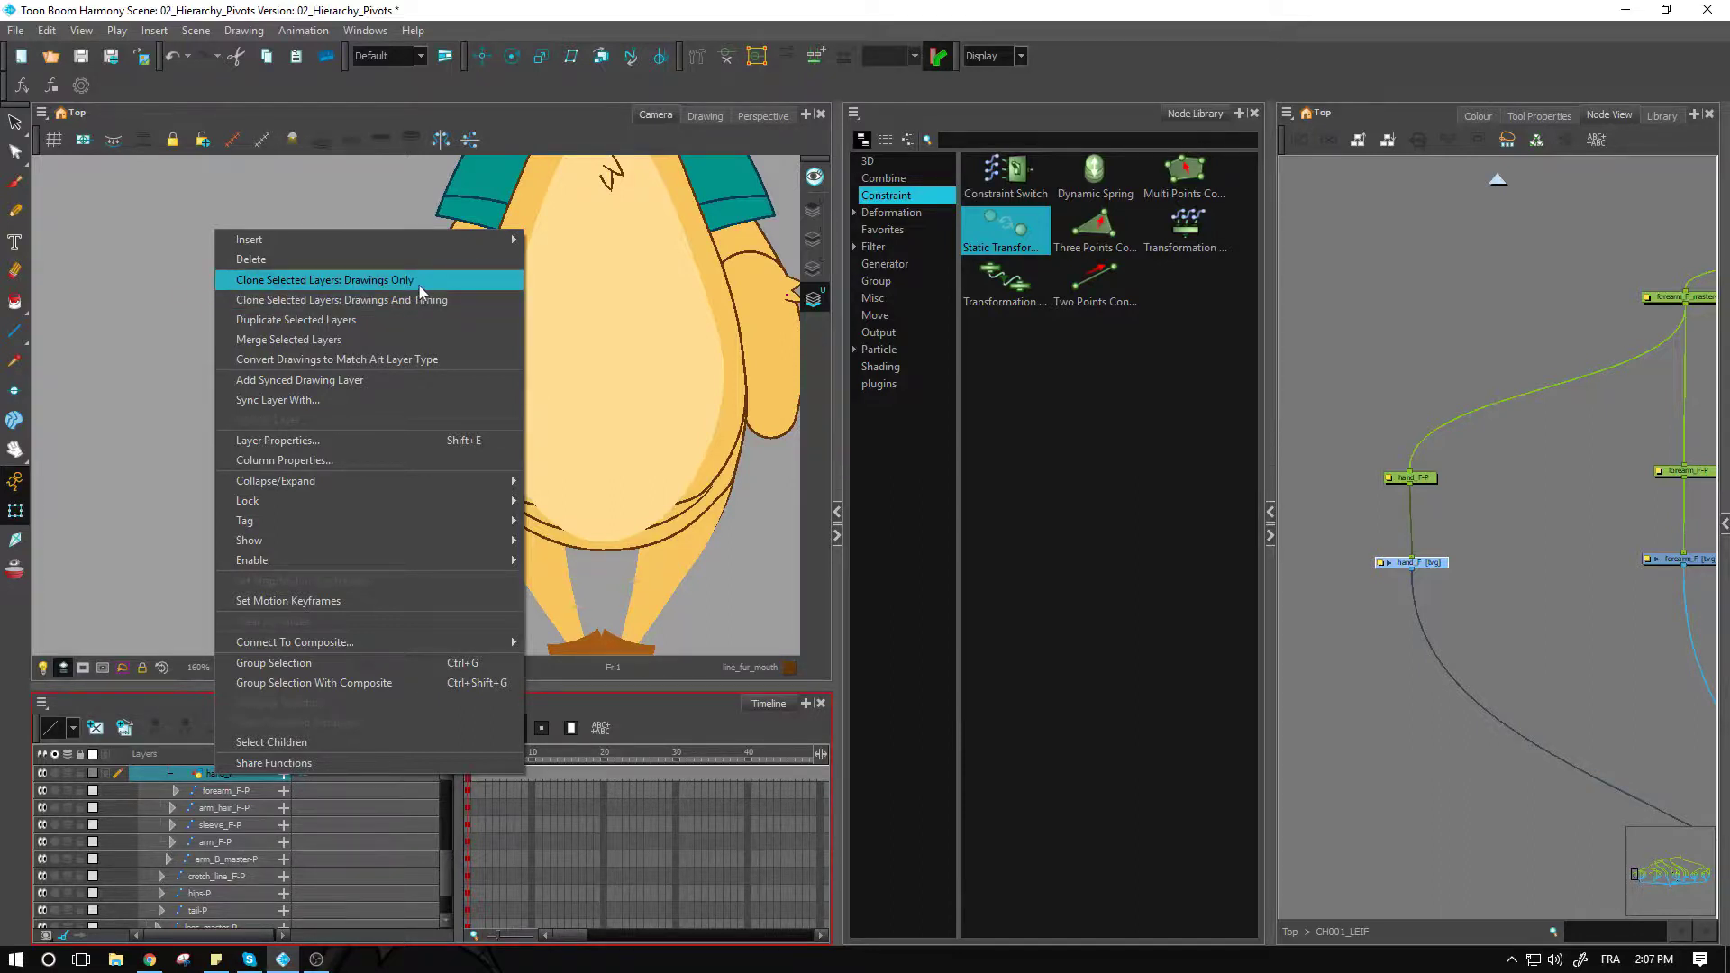
Clone hand_F as drawings only and disconnect the clone from the front arm.
click(416, 284)
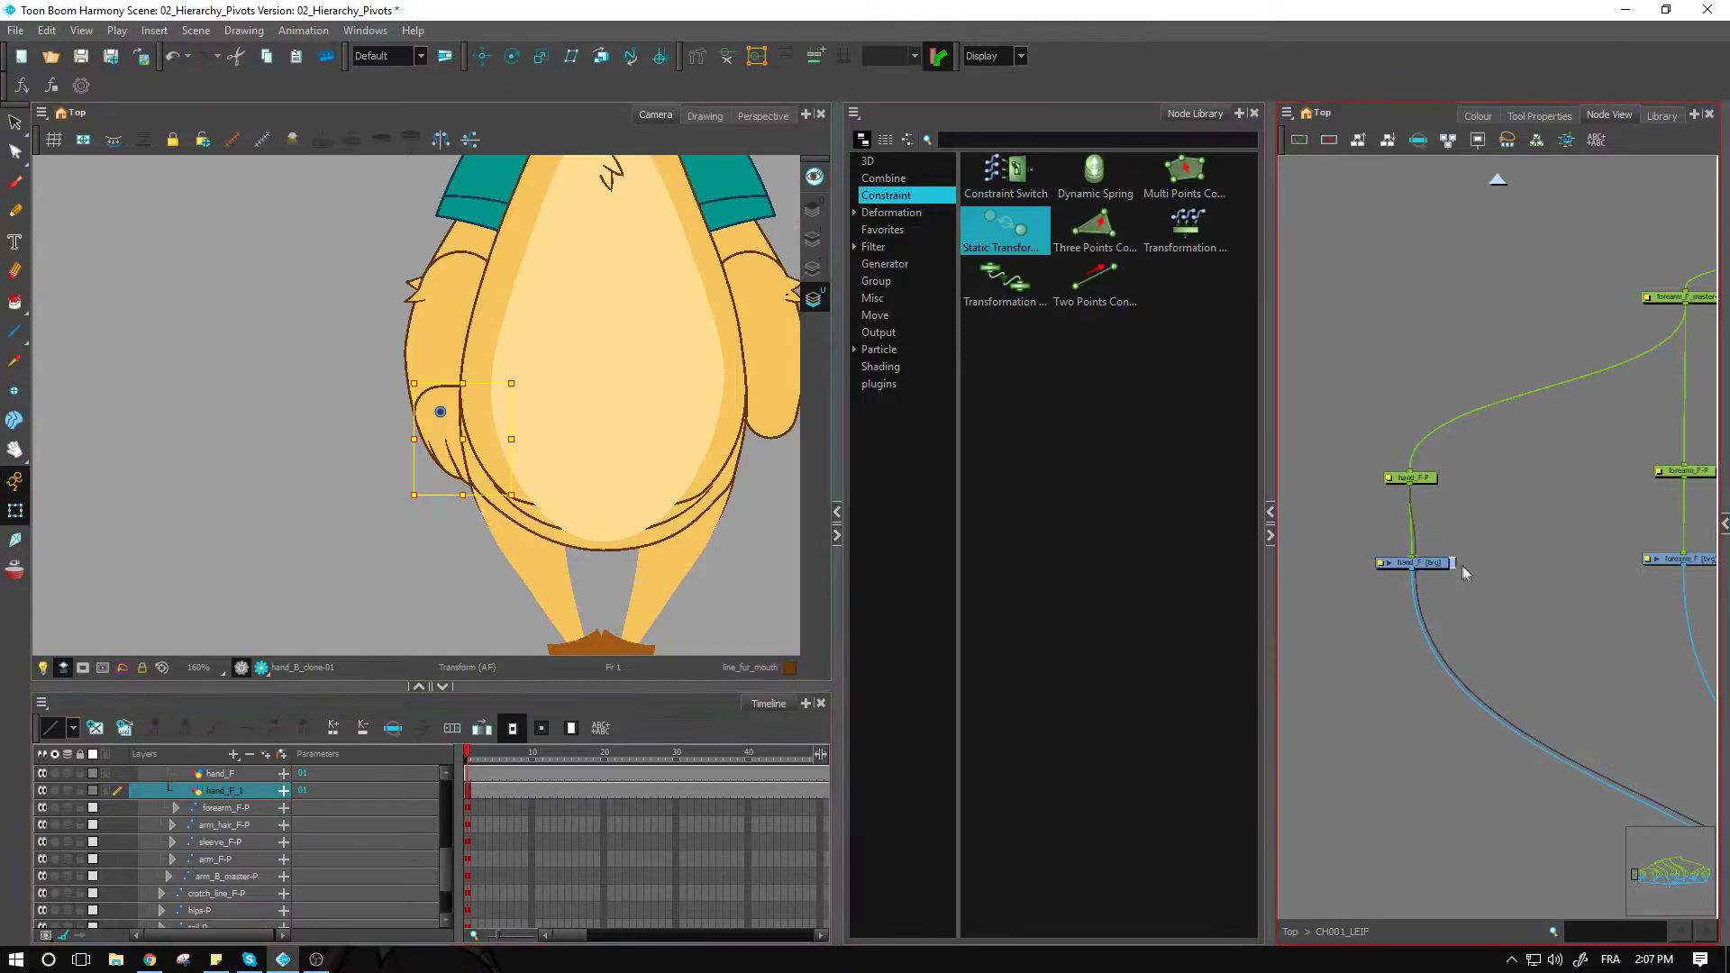
drag(1452, 560, 1562, 555)
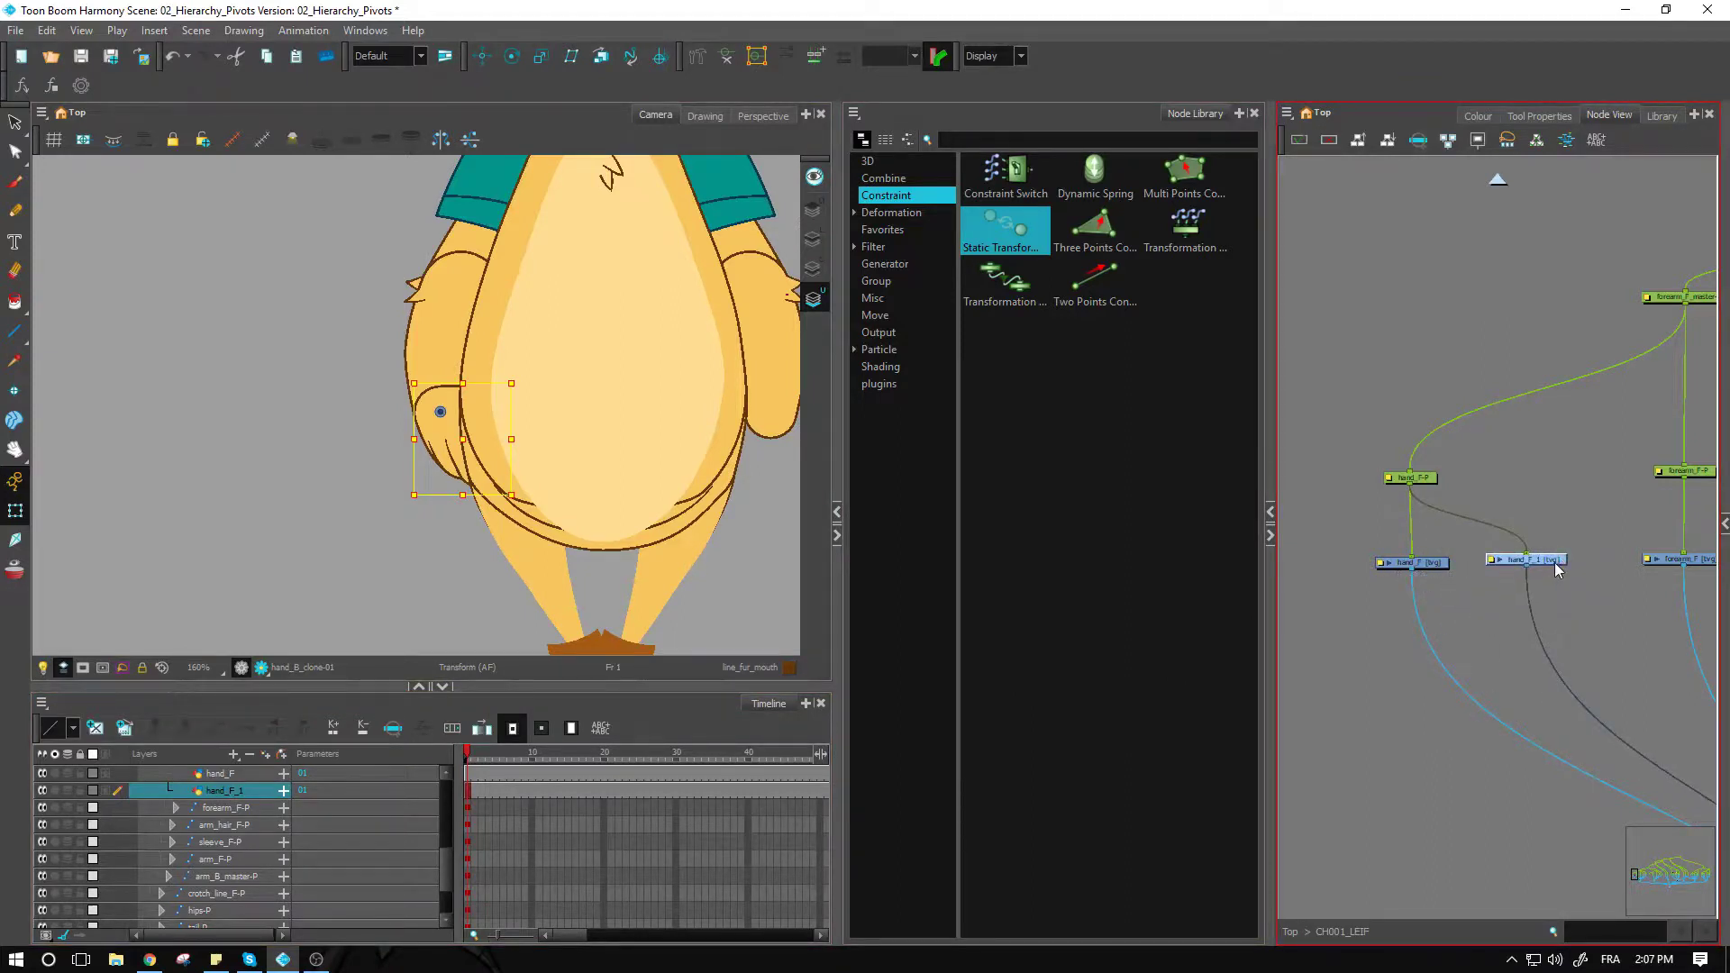
drag(1559, 568, 1570, 585)
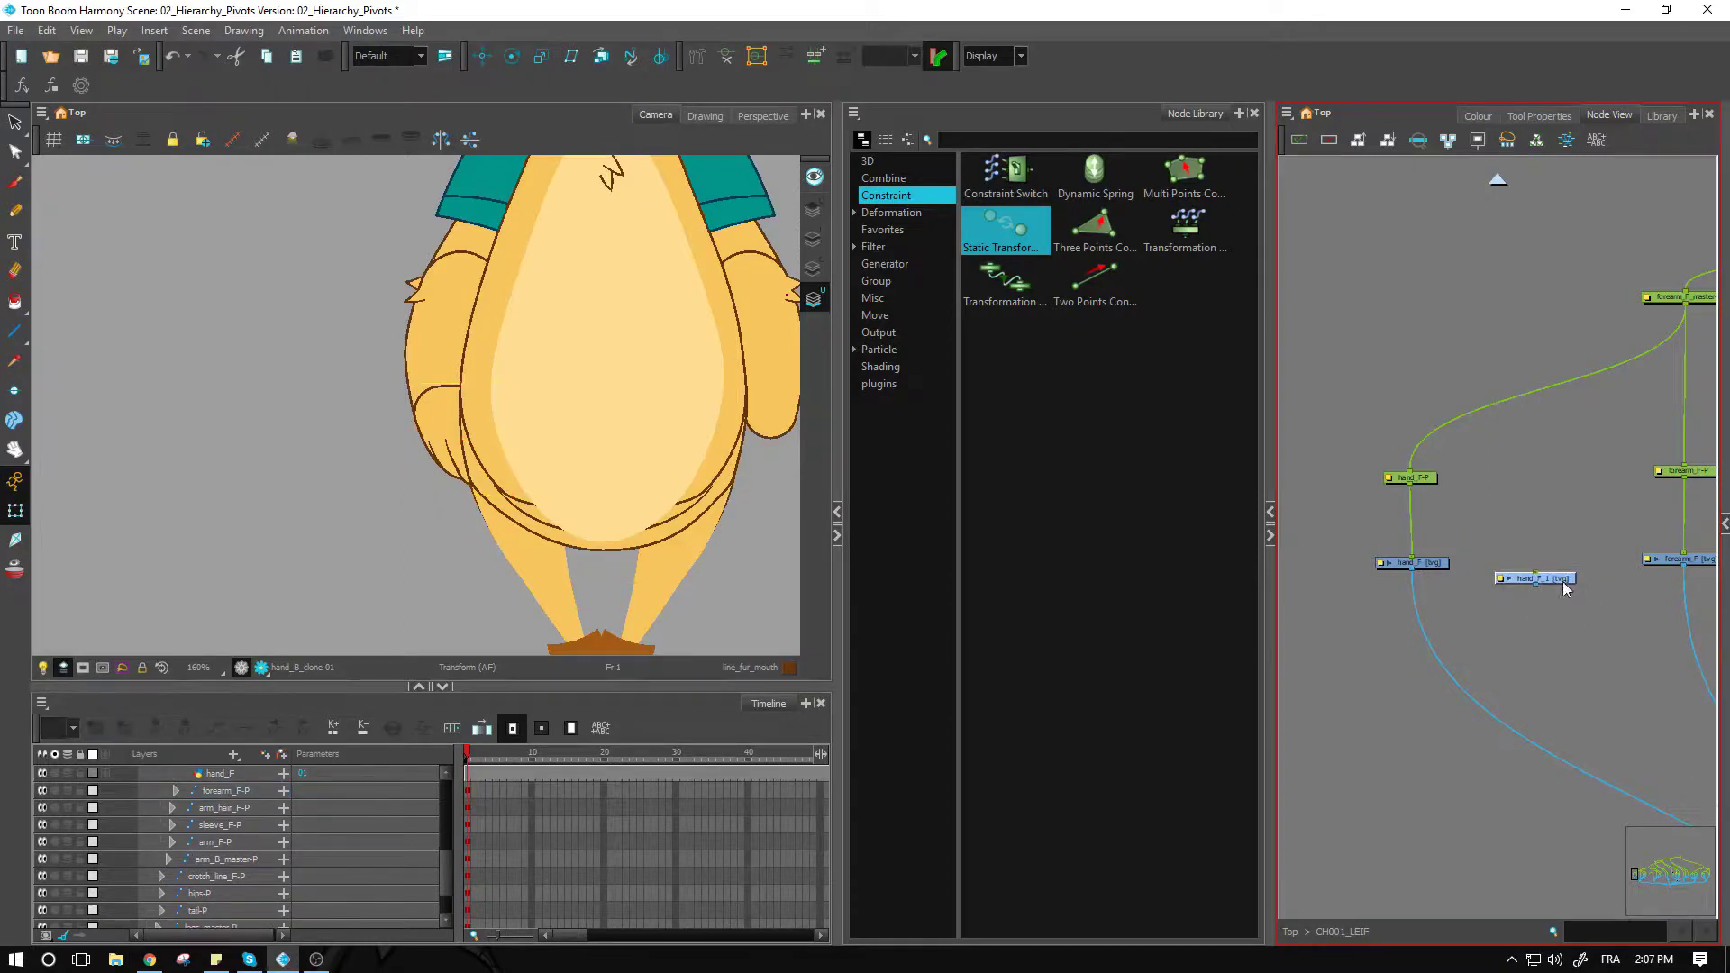
Rename the cloned hand node to hand_B in its Layer Properties.
double_click(1500, 581)
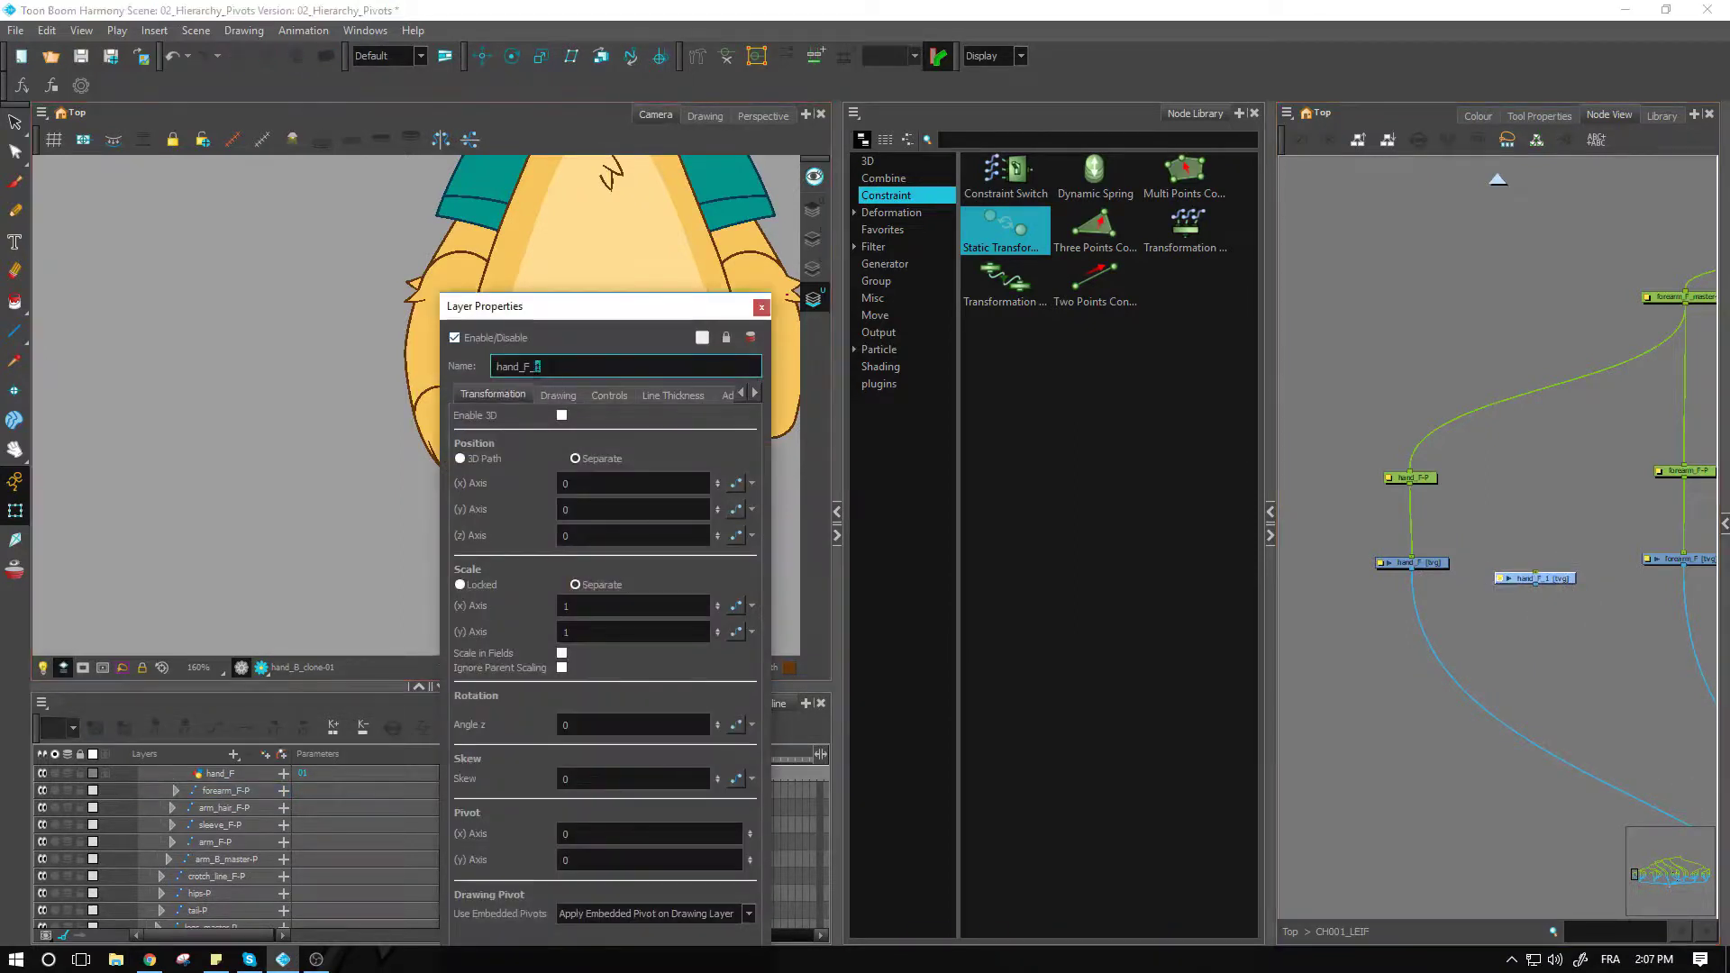
drag(542, 367, 527, 378)
text(B)
key(Return)
click(761, 309)
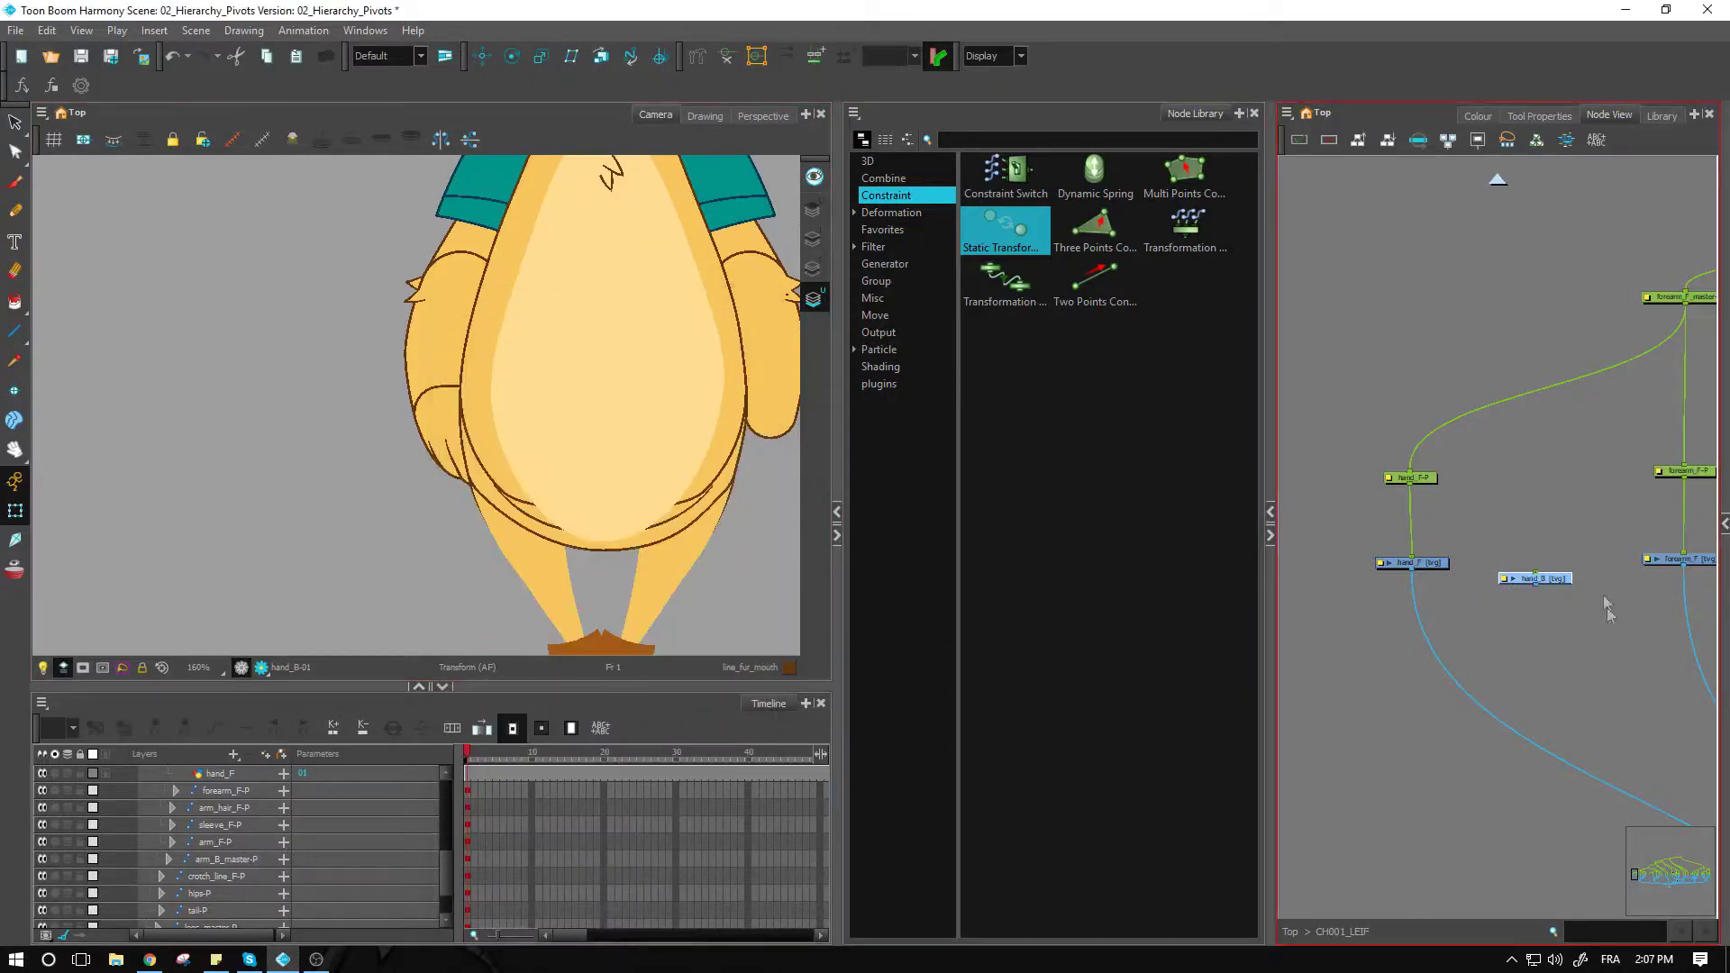
drag(1608, 607, 1471, 811)
drag(1420, 587, 1583, 618)
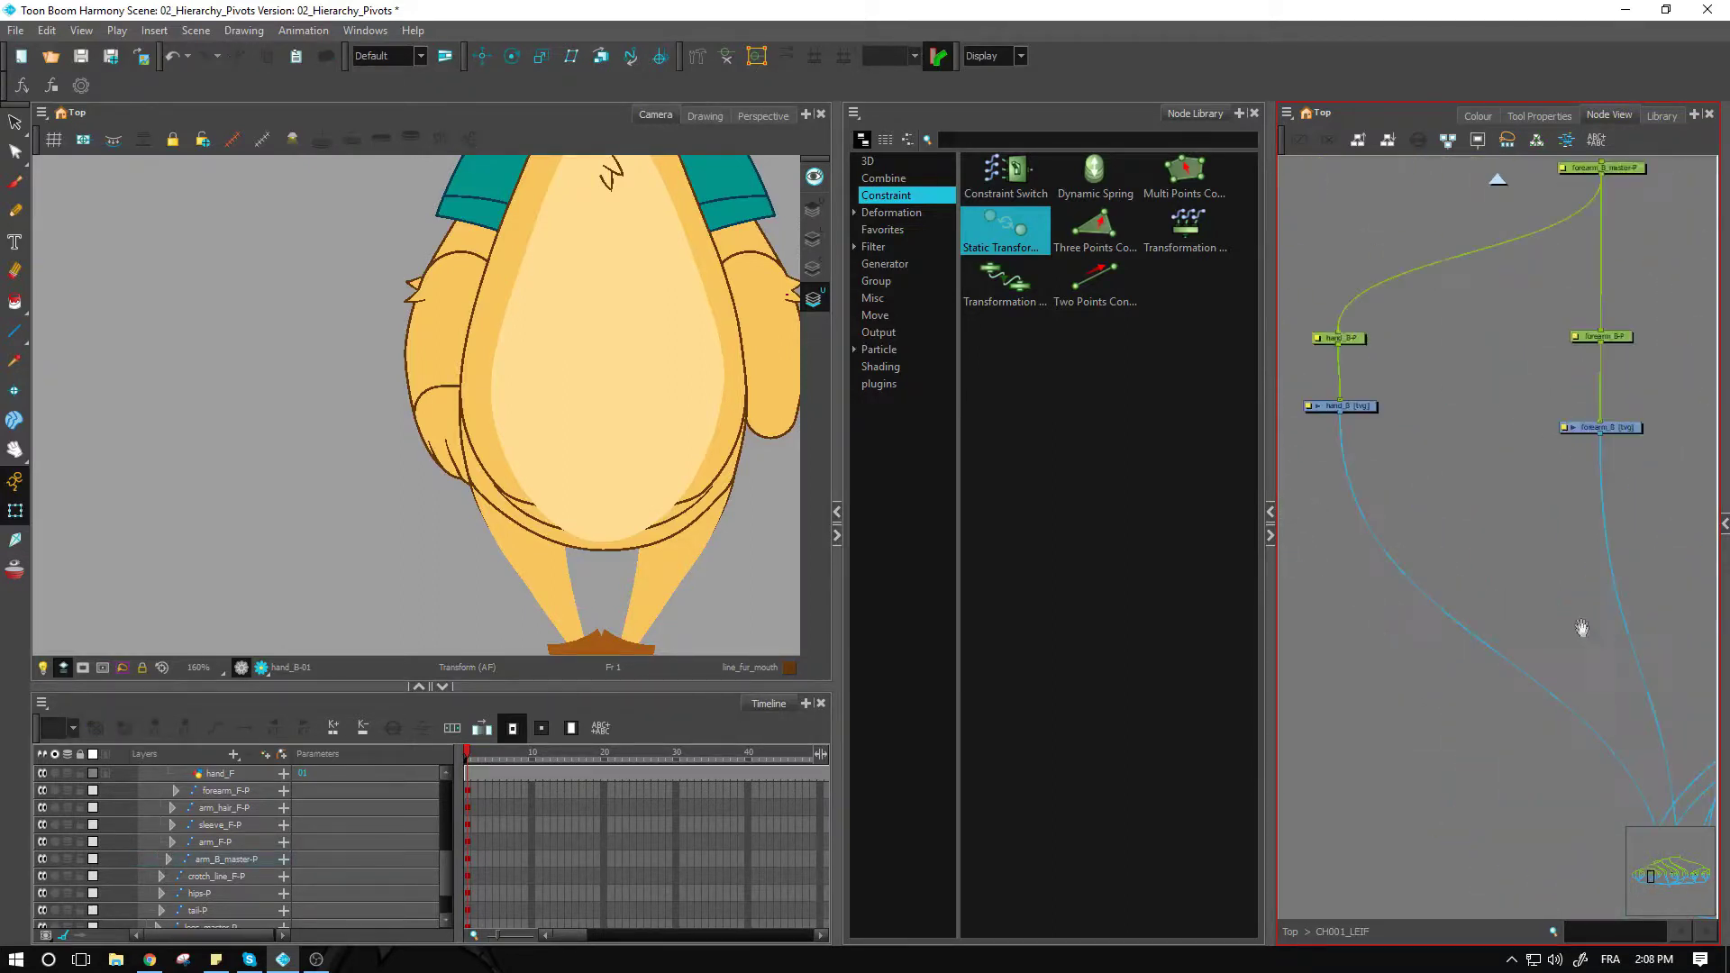
click(1354, 342)
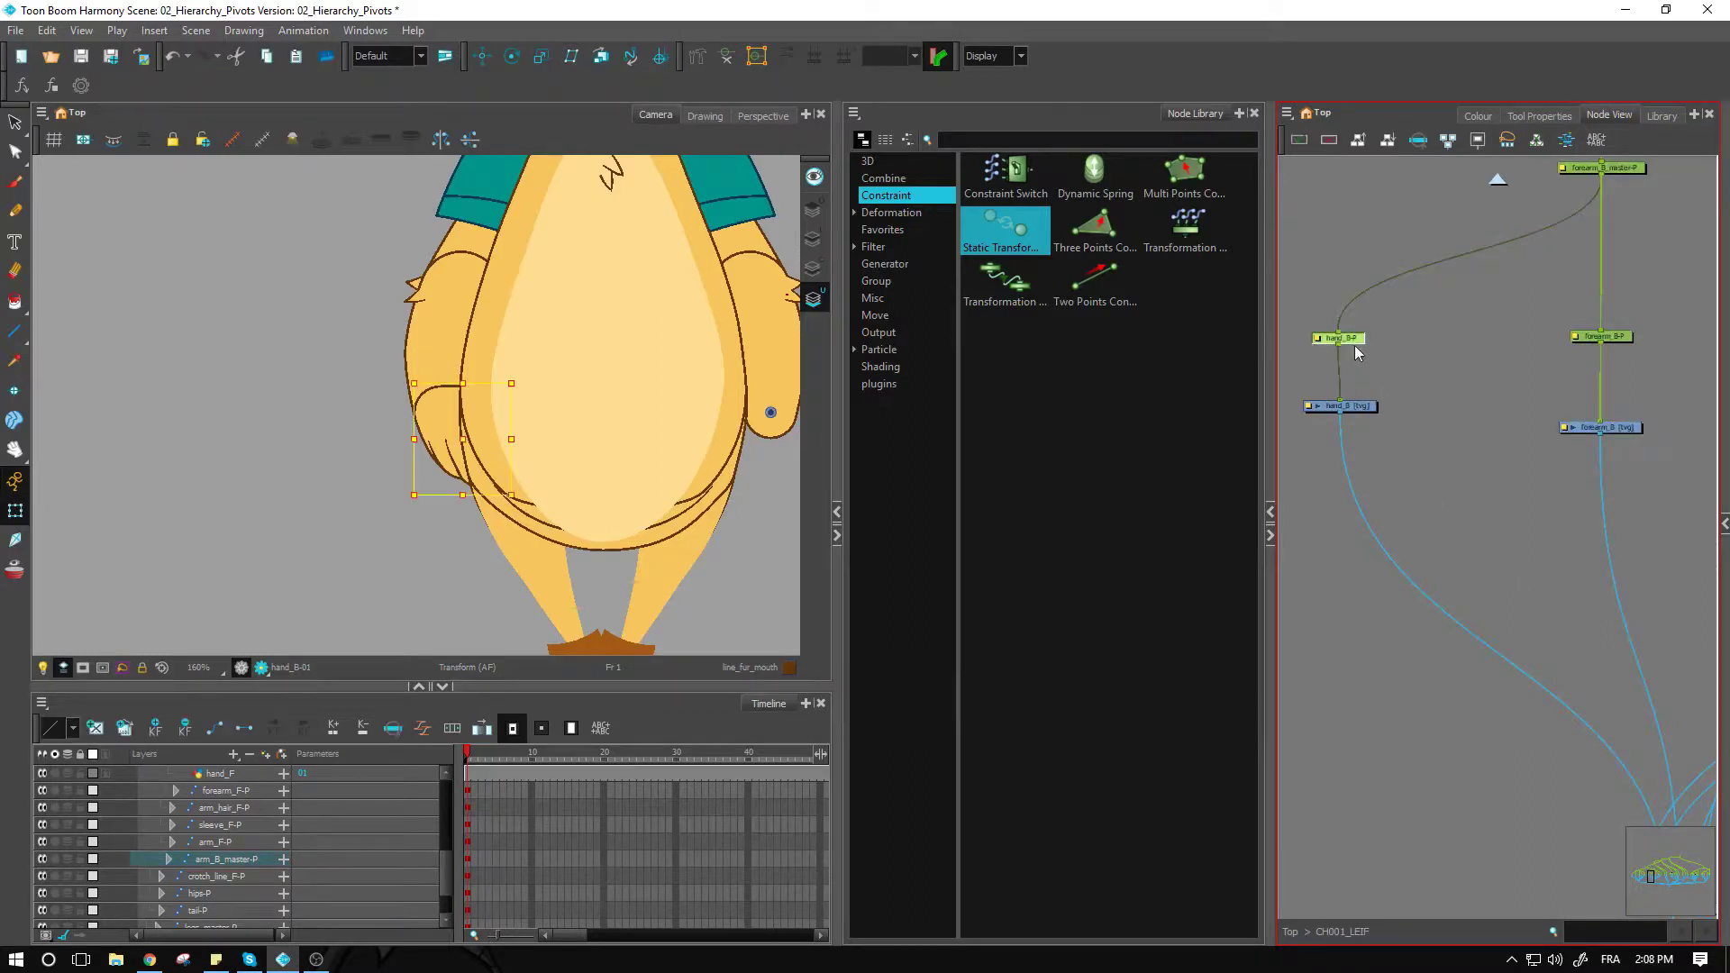
drag(1548, 239, 1581, 387)
click(1586, 380)
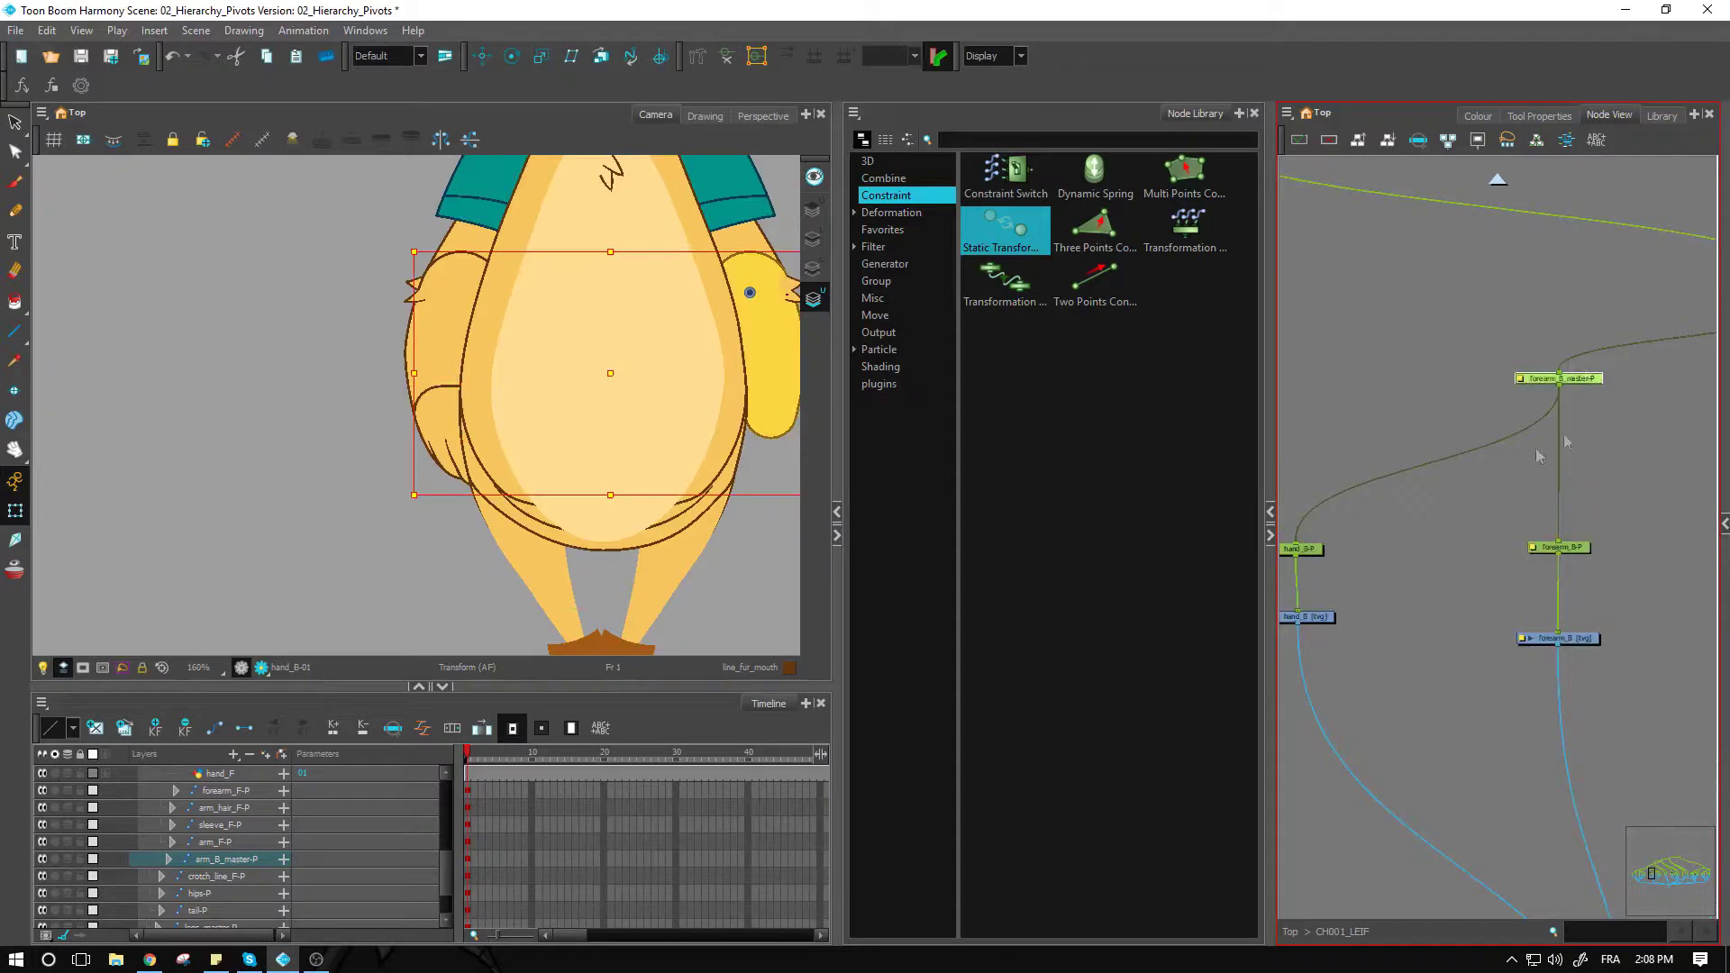
drag(1329, 625, 1330, 633)
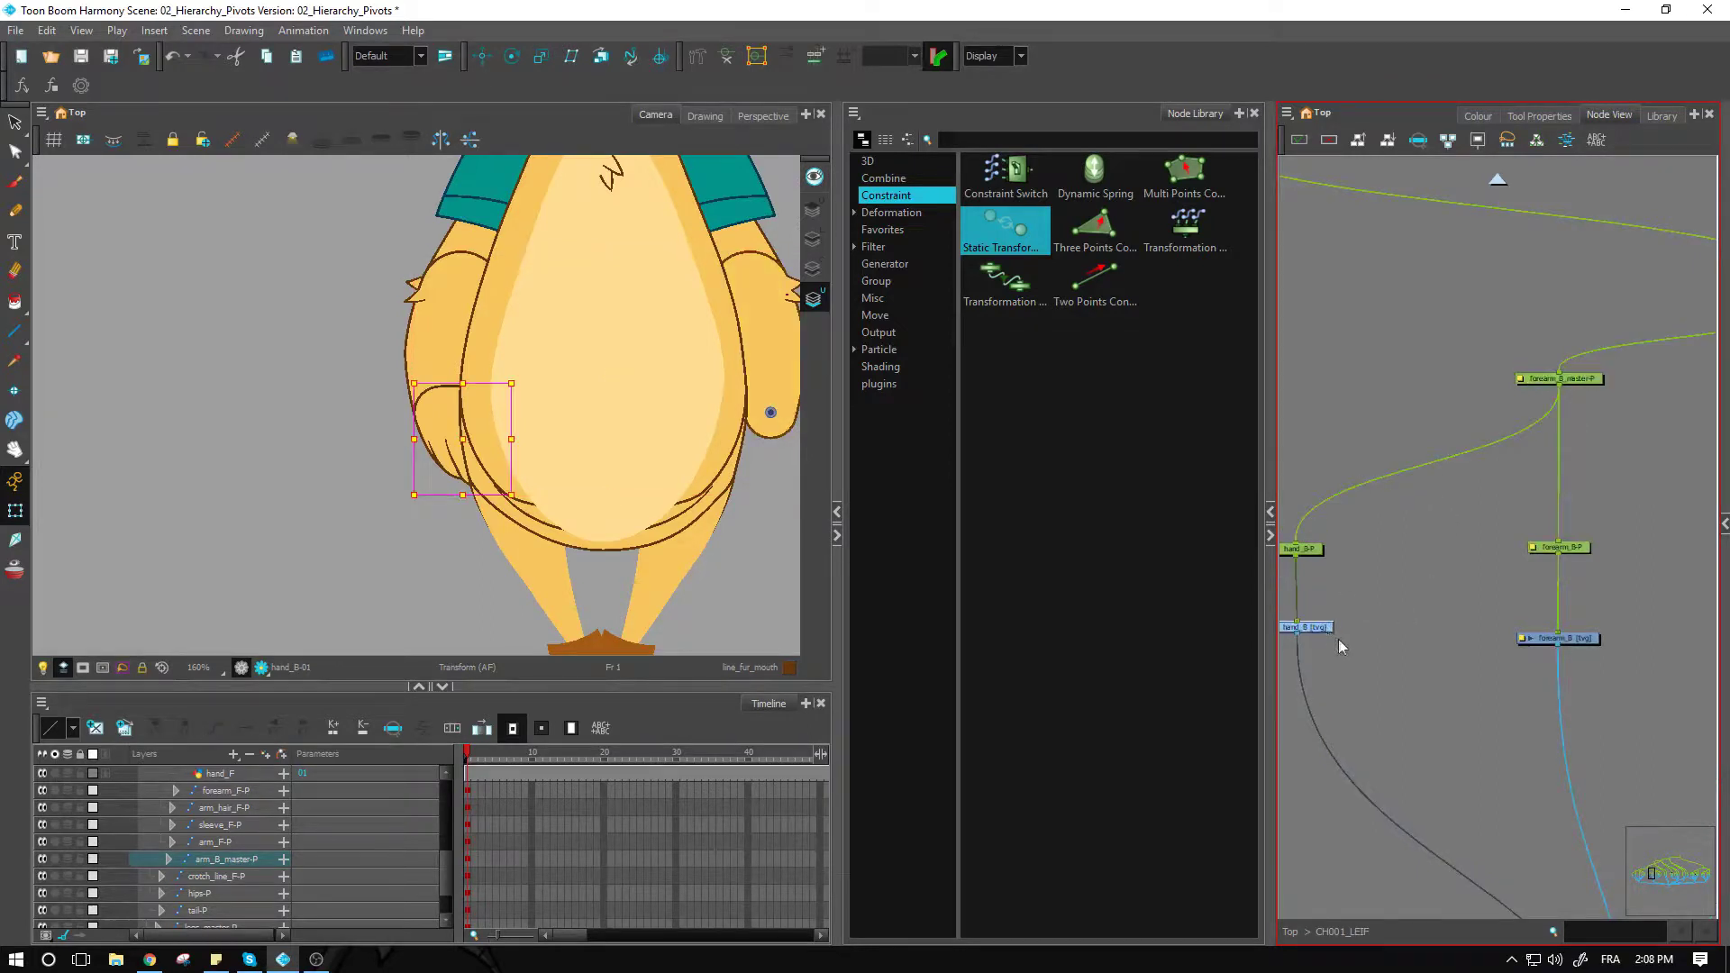
click(1317, 550)
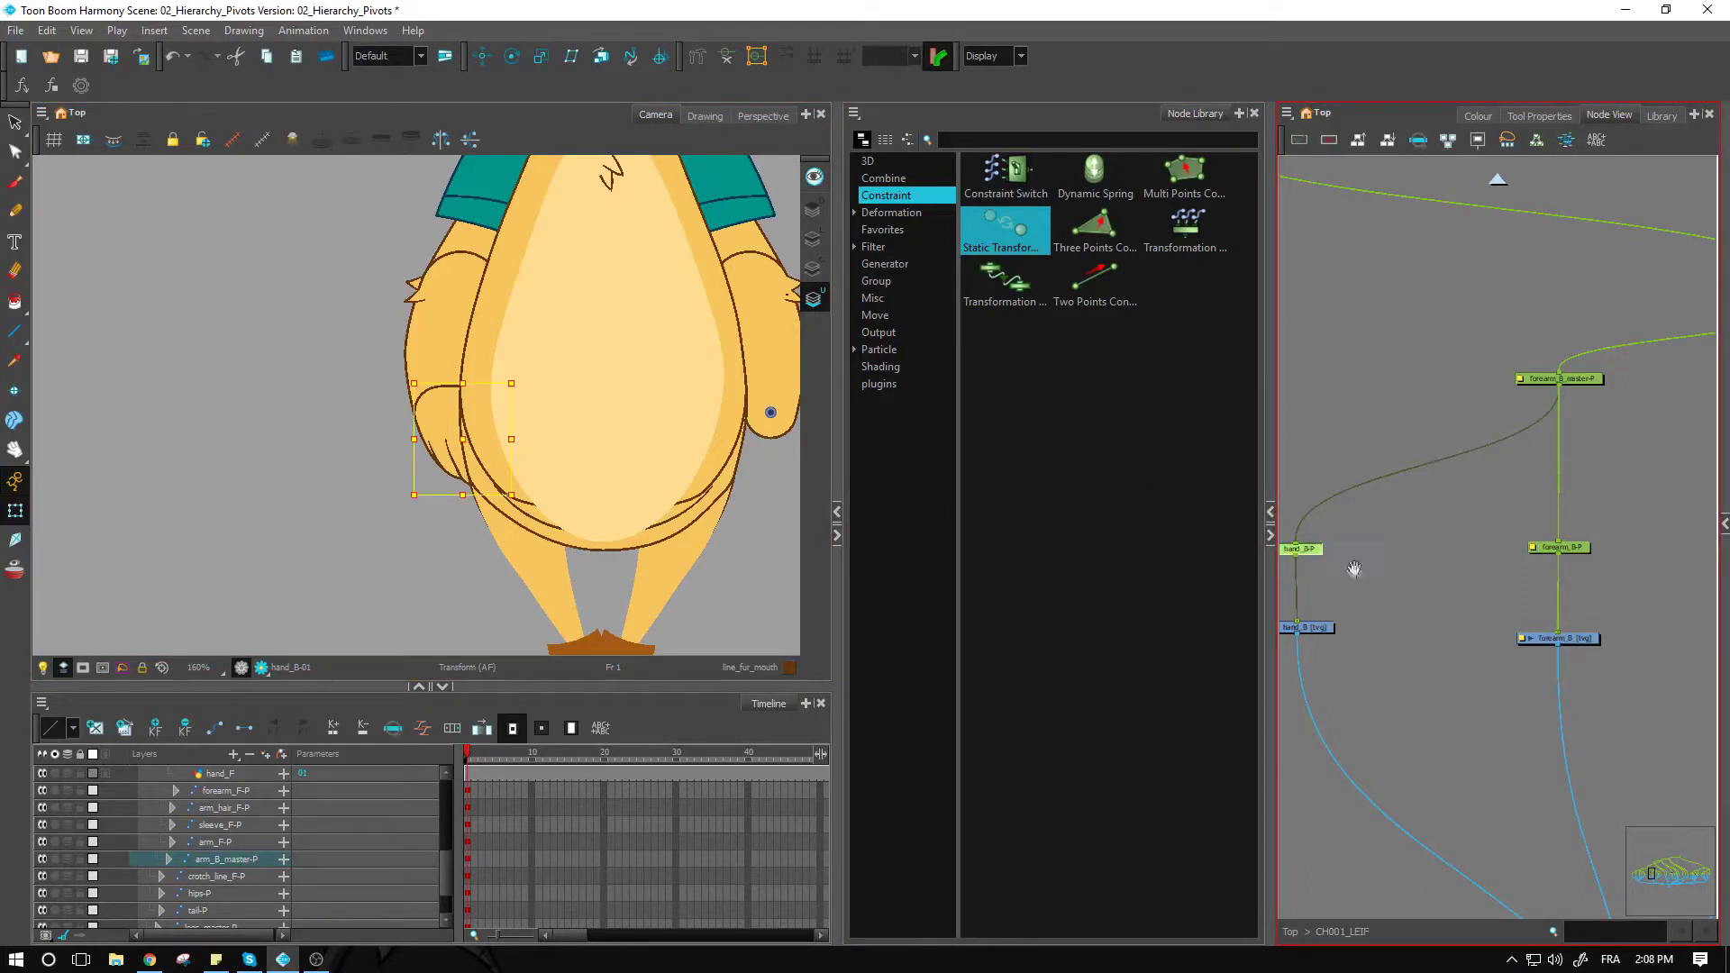
drag(1355, 569, 1500, 560)
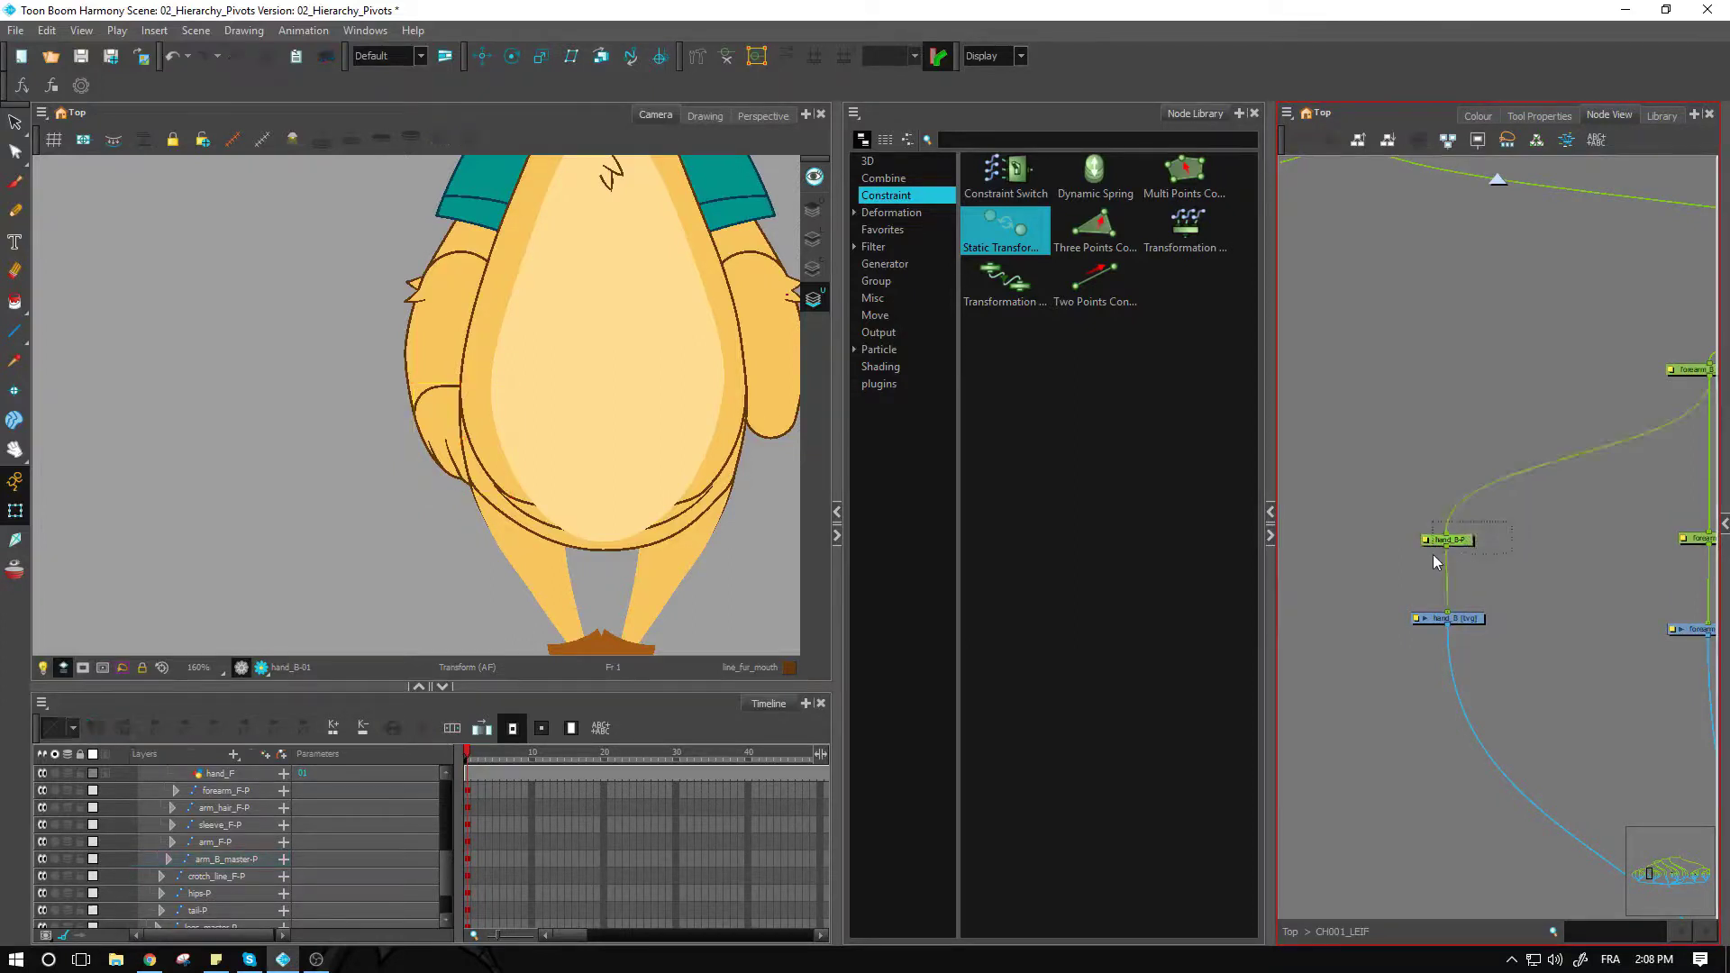
key(Delete)
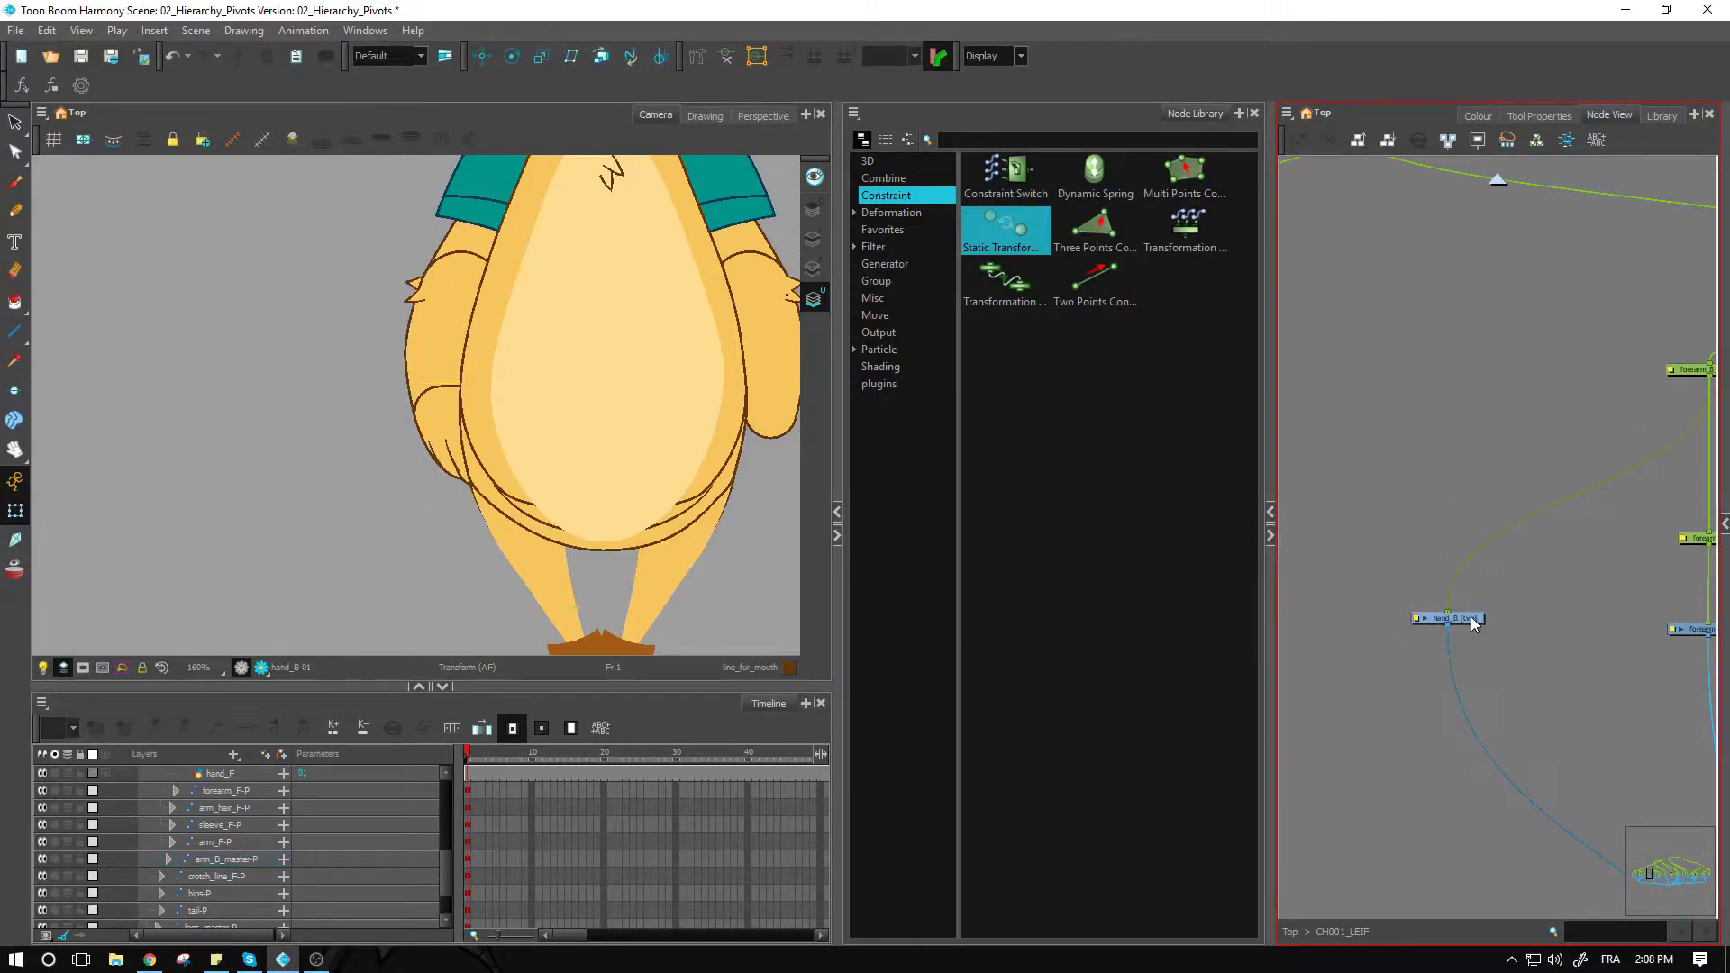
key(ctrl+z)
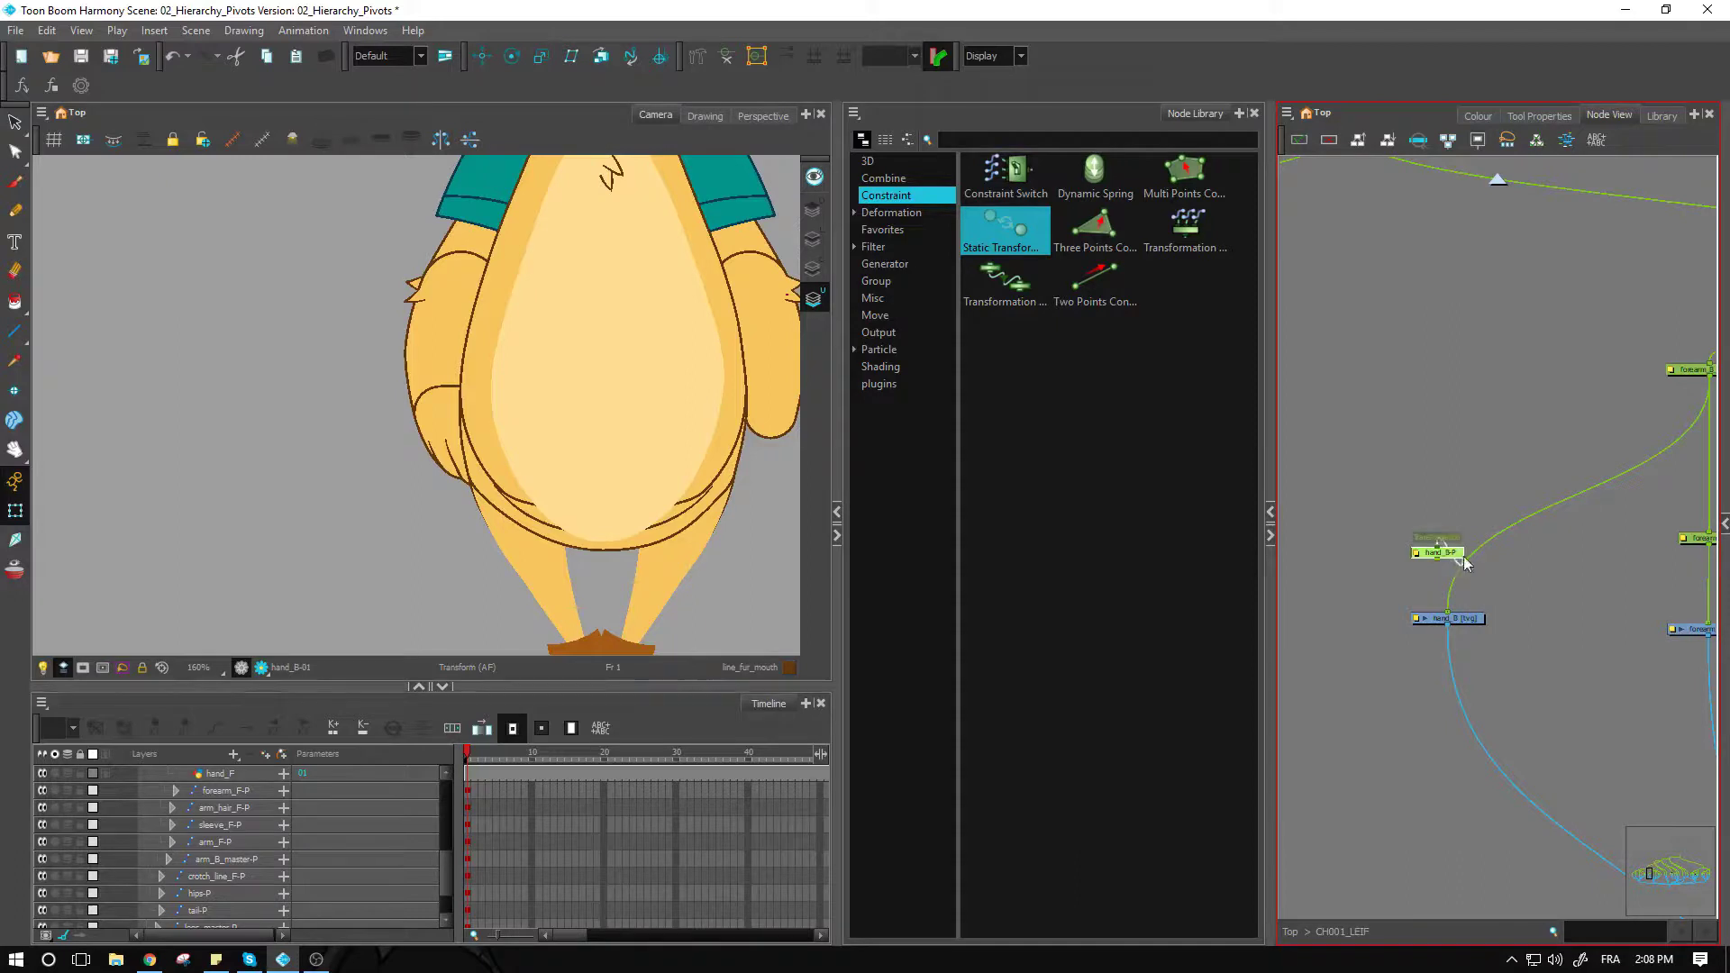
click(1461, 551)
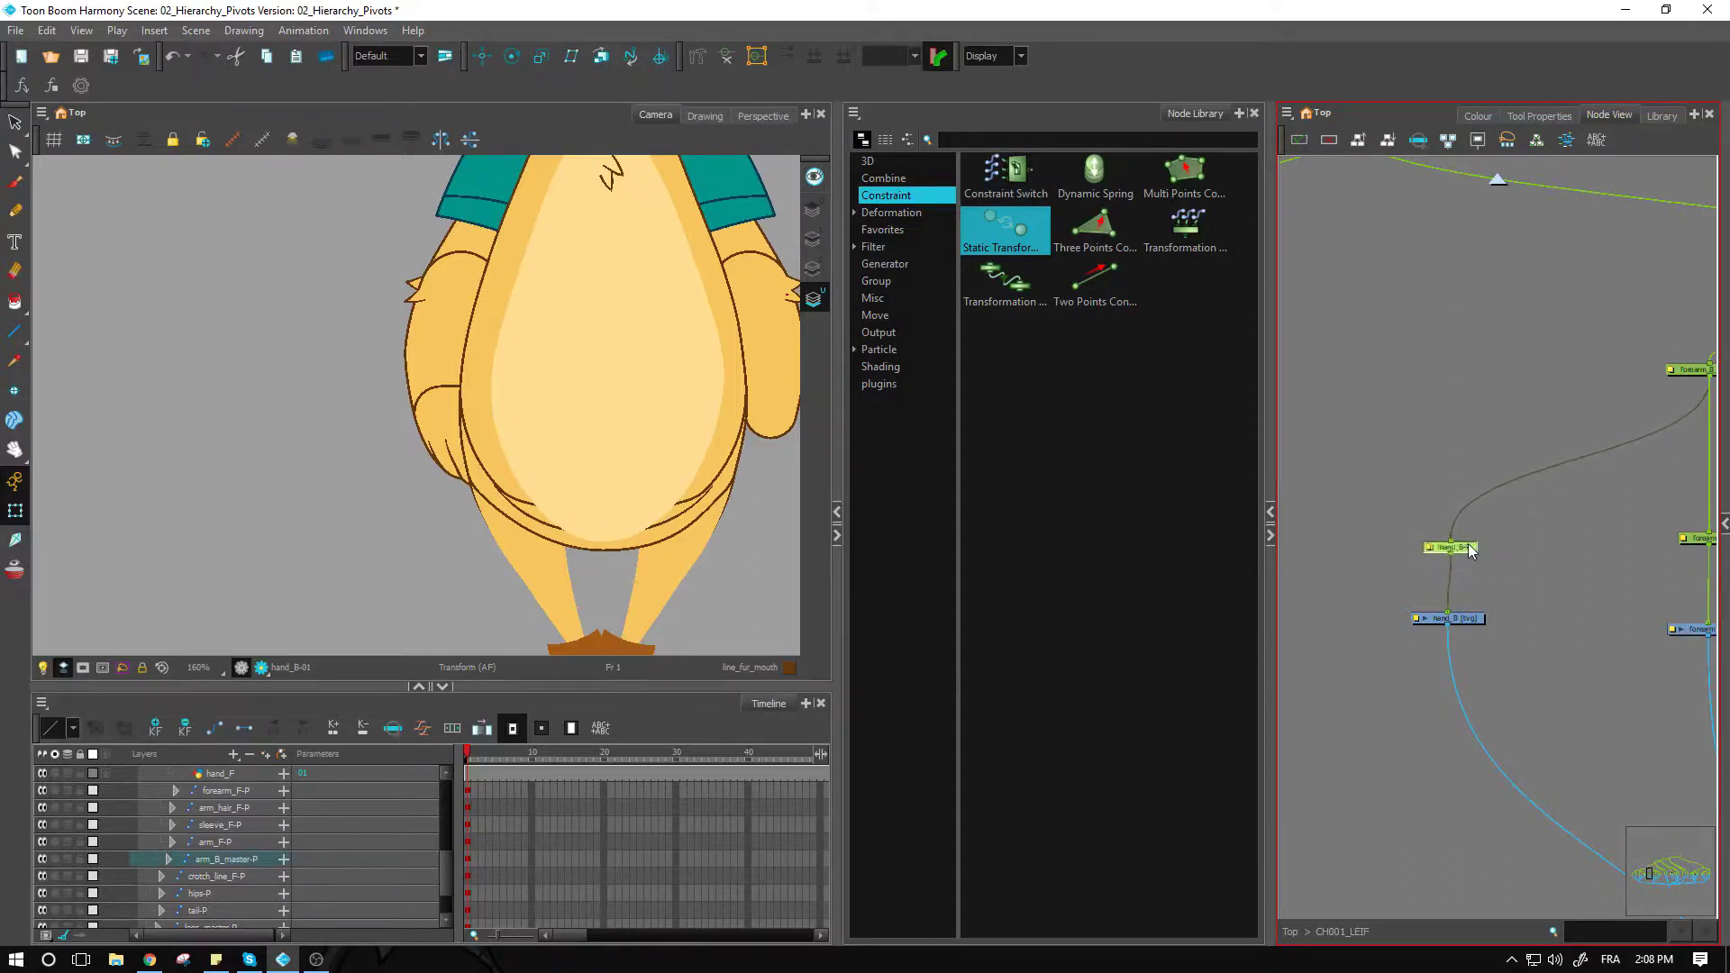
drag(1512, 564, 1349, 583)
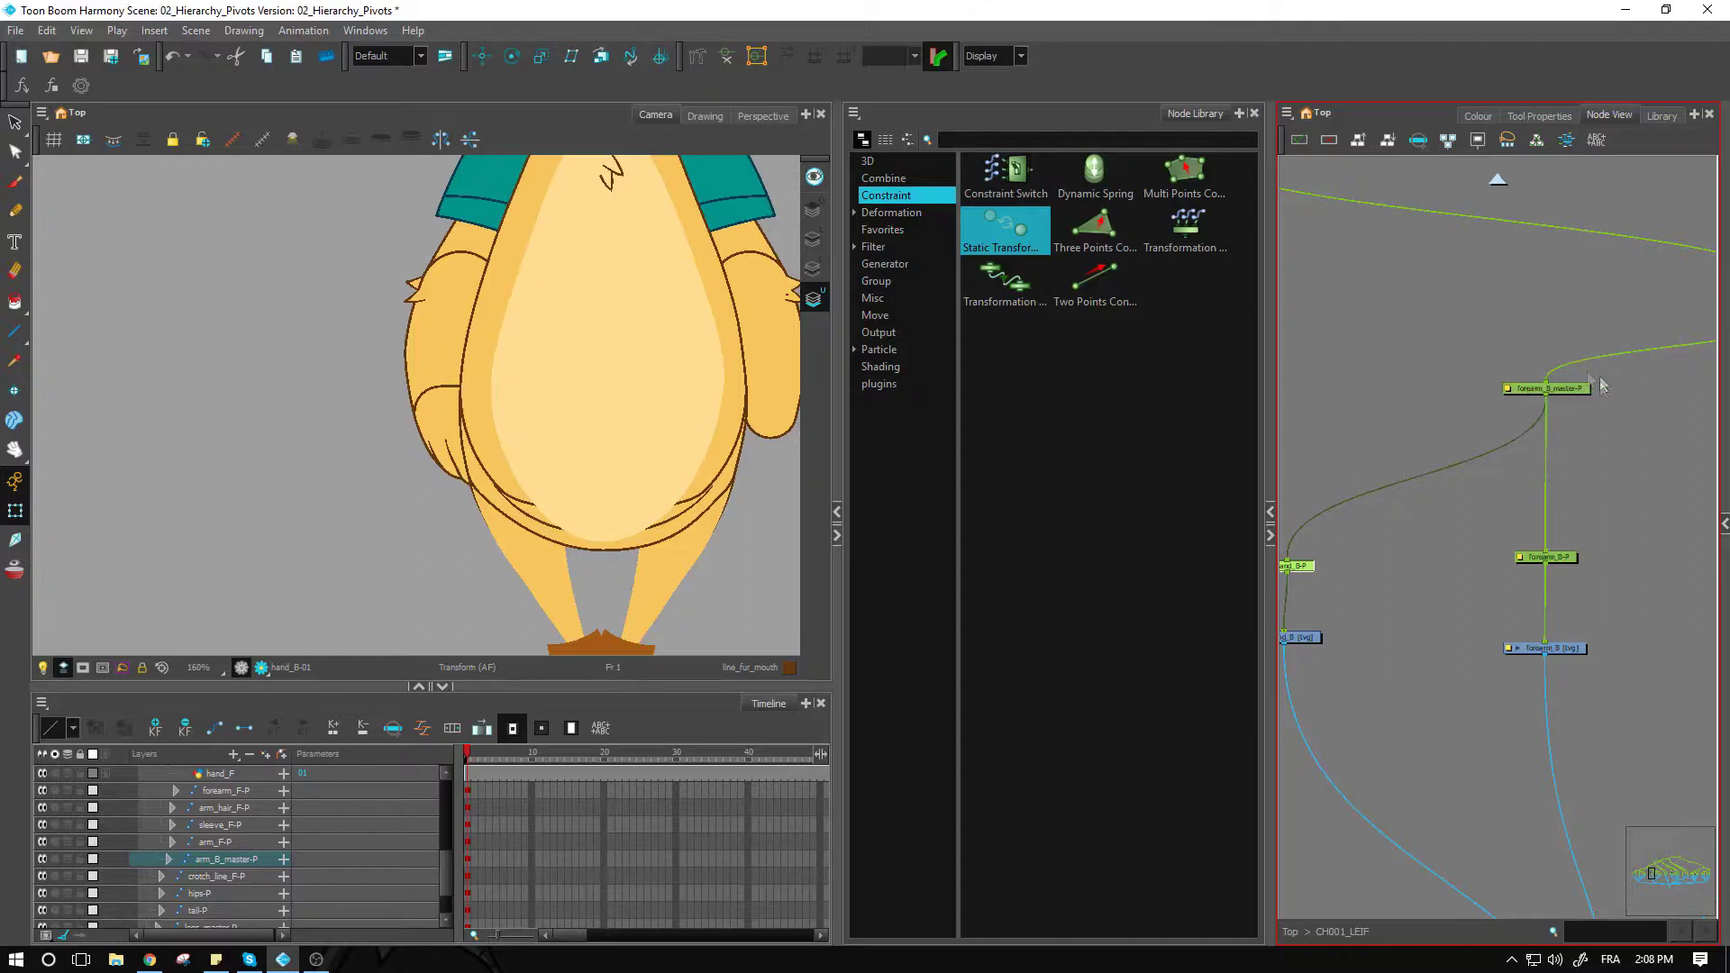
drag(1422, 622, 1588, 587)
click(1459, 602)
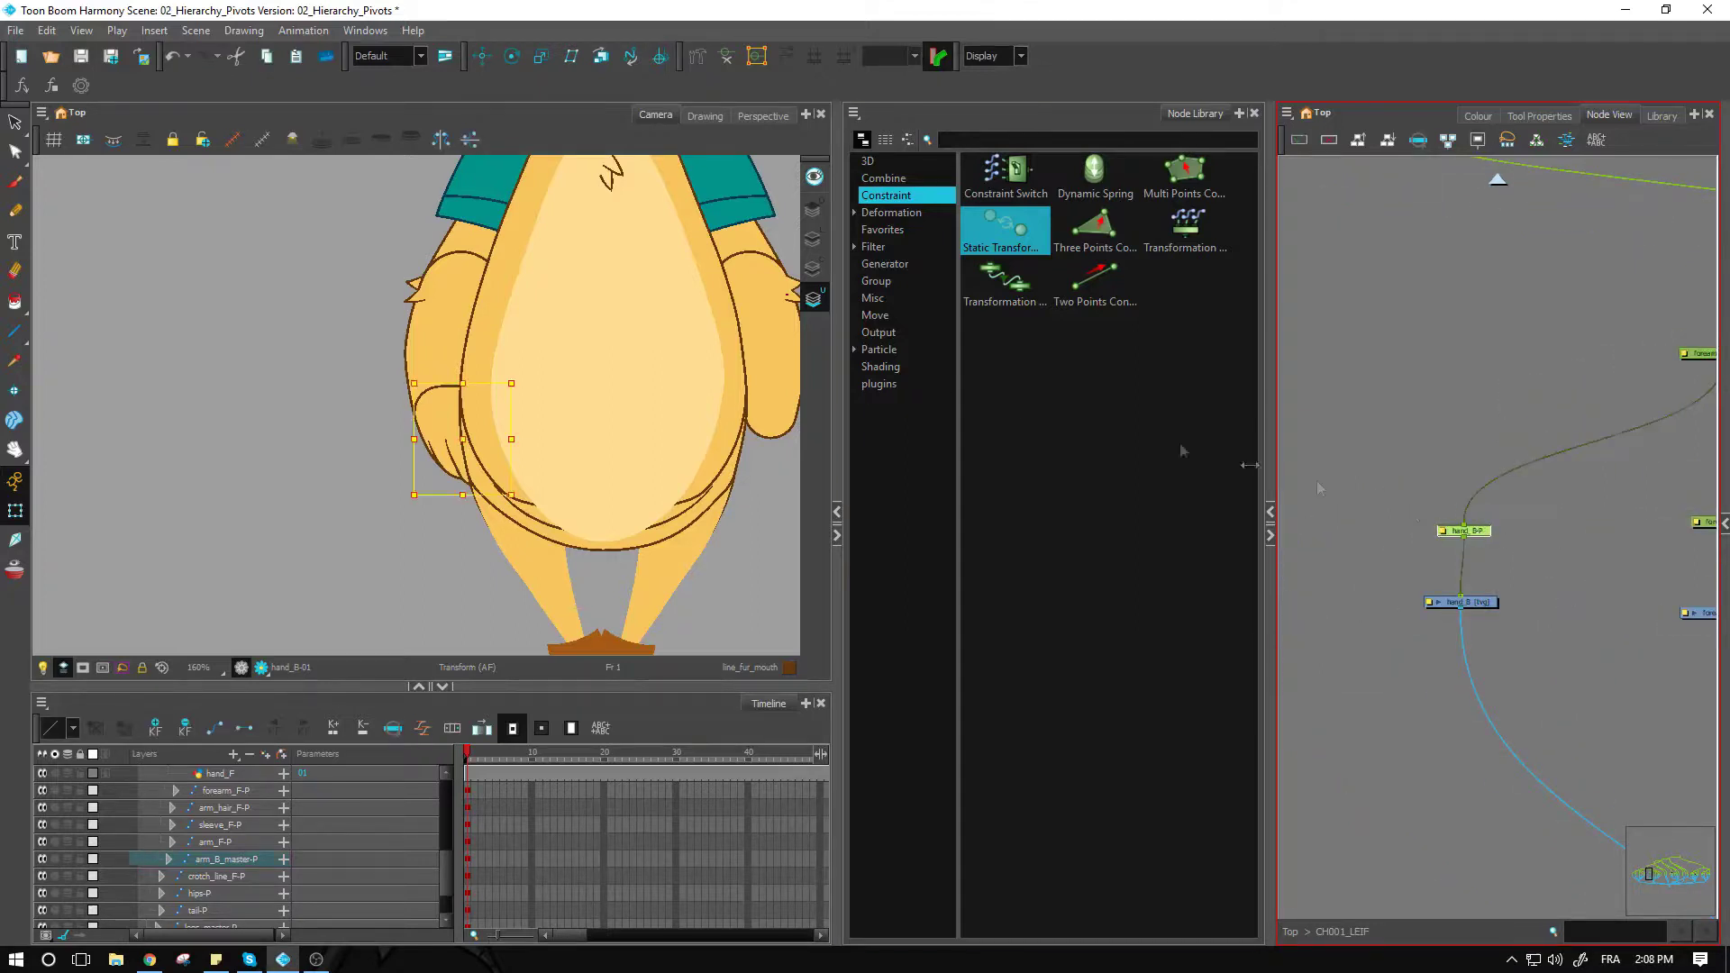
Zoom the Camera view out to 100% and show the Transform tool's flip operations.
scroll(505, 451, down, 3)
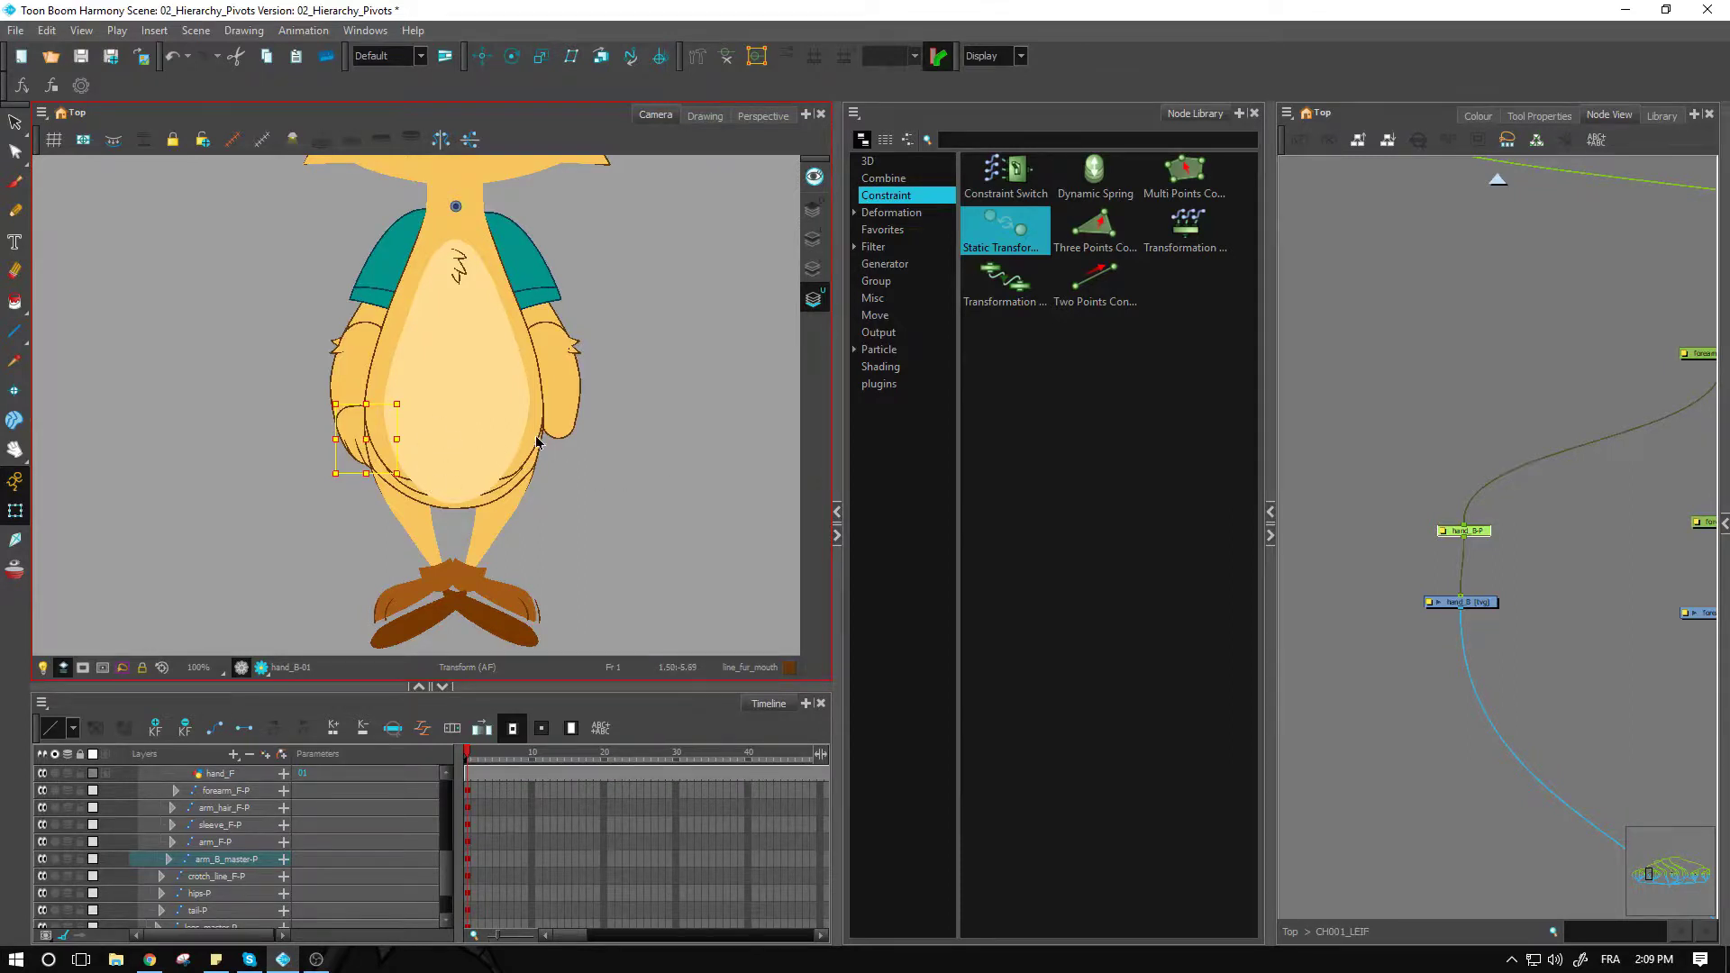
click(1411, 508)
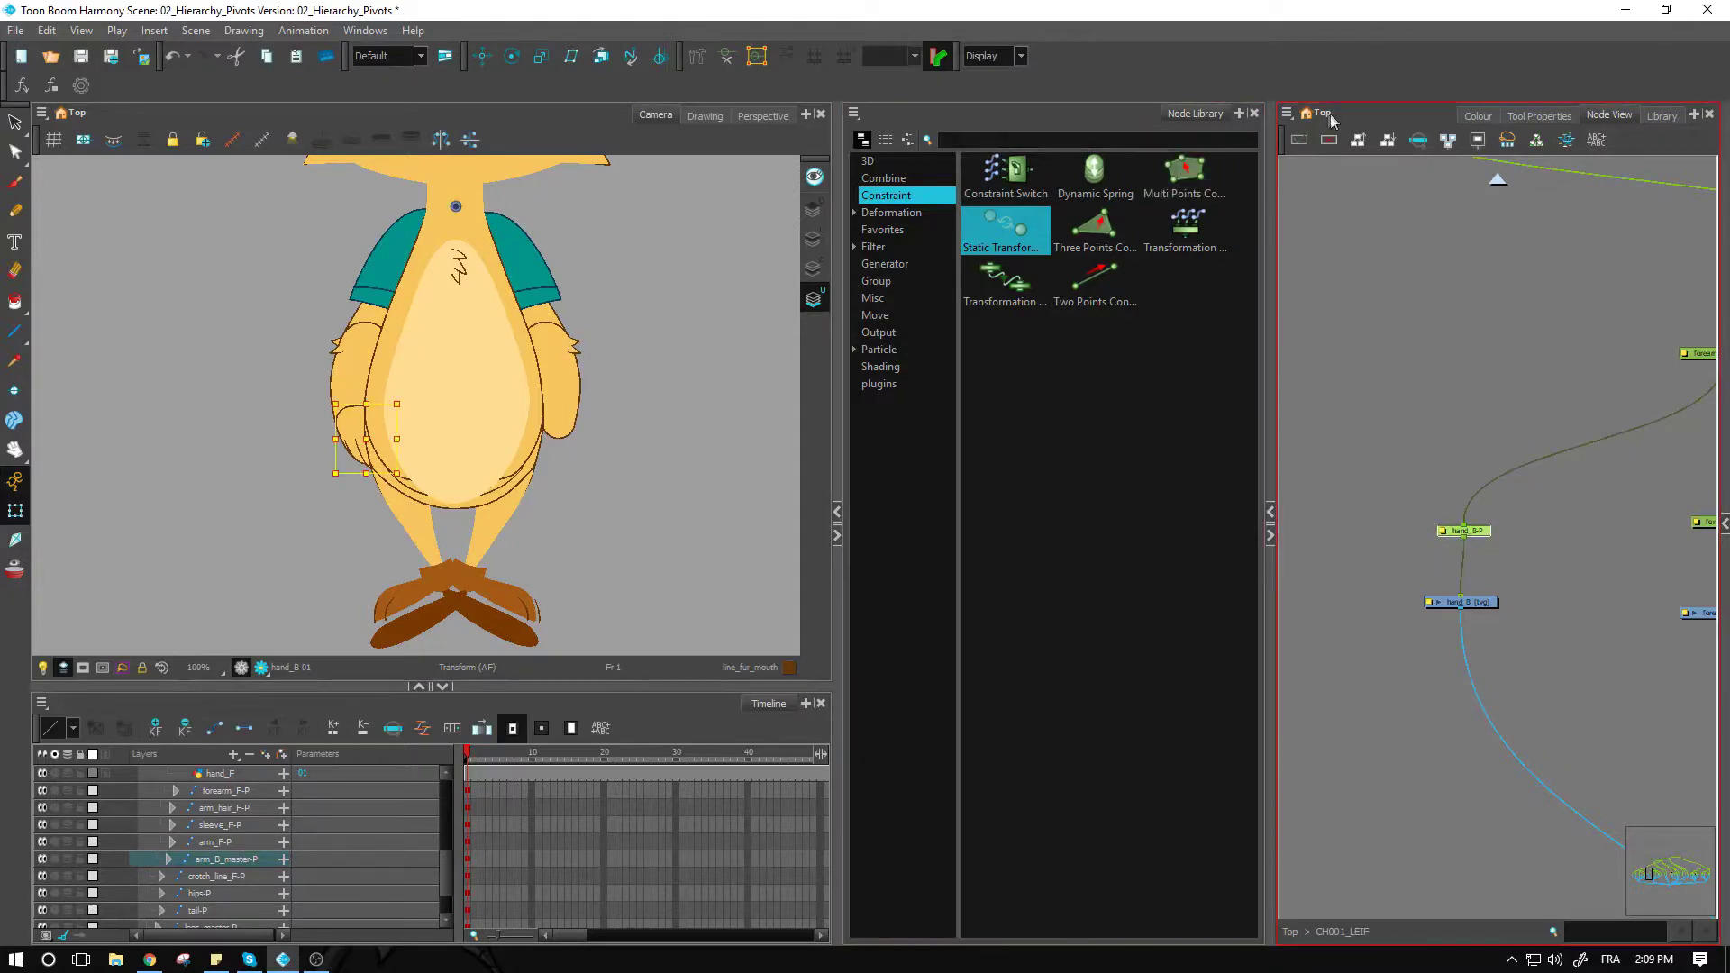
click(1537, 115)
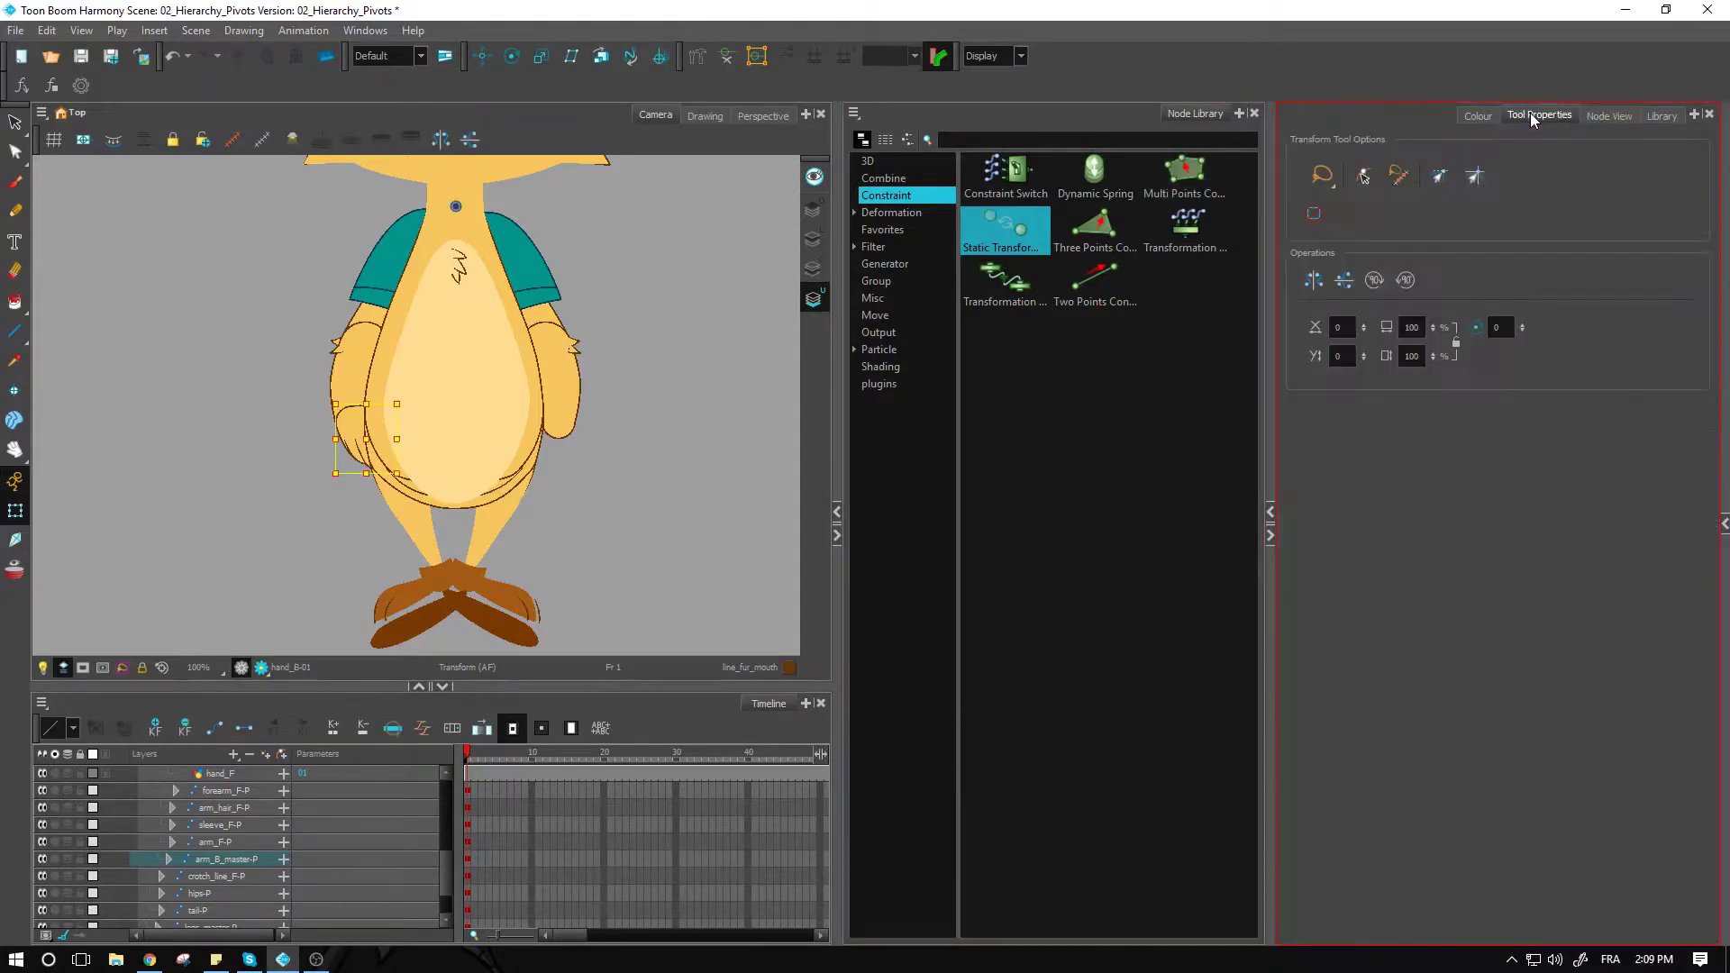
Flip the back hand, zoom in, and nudge it slightly left against the body outline.
click(1313, 281)
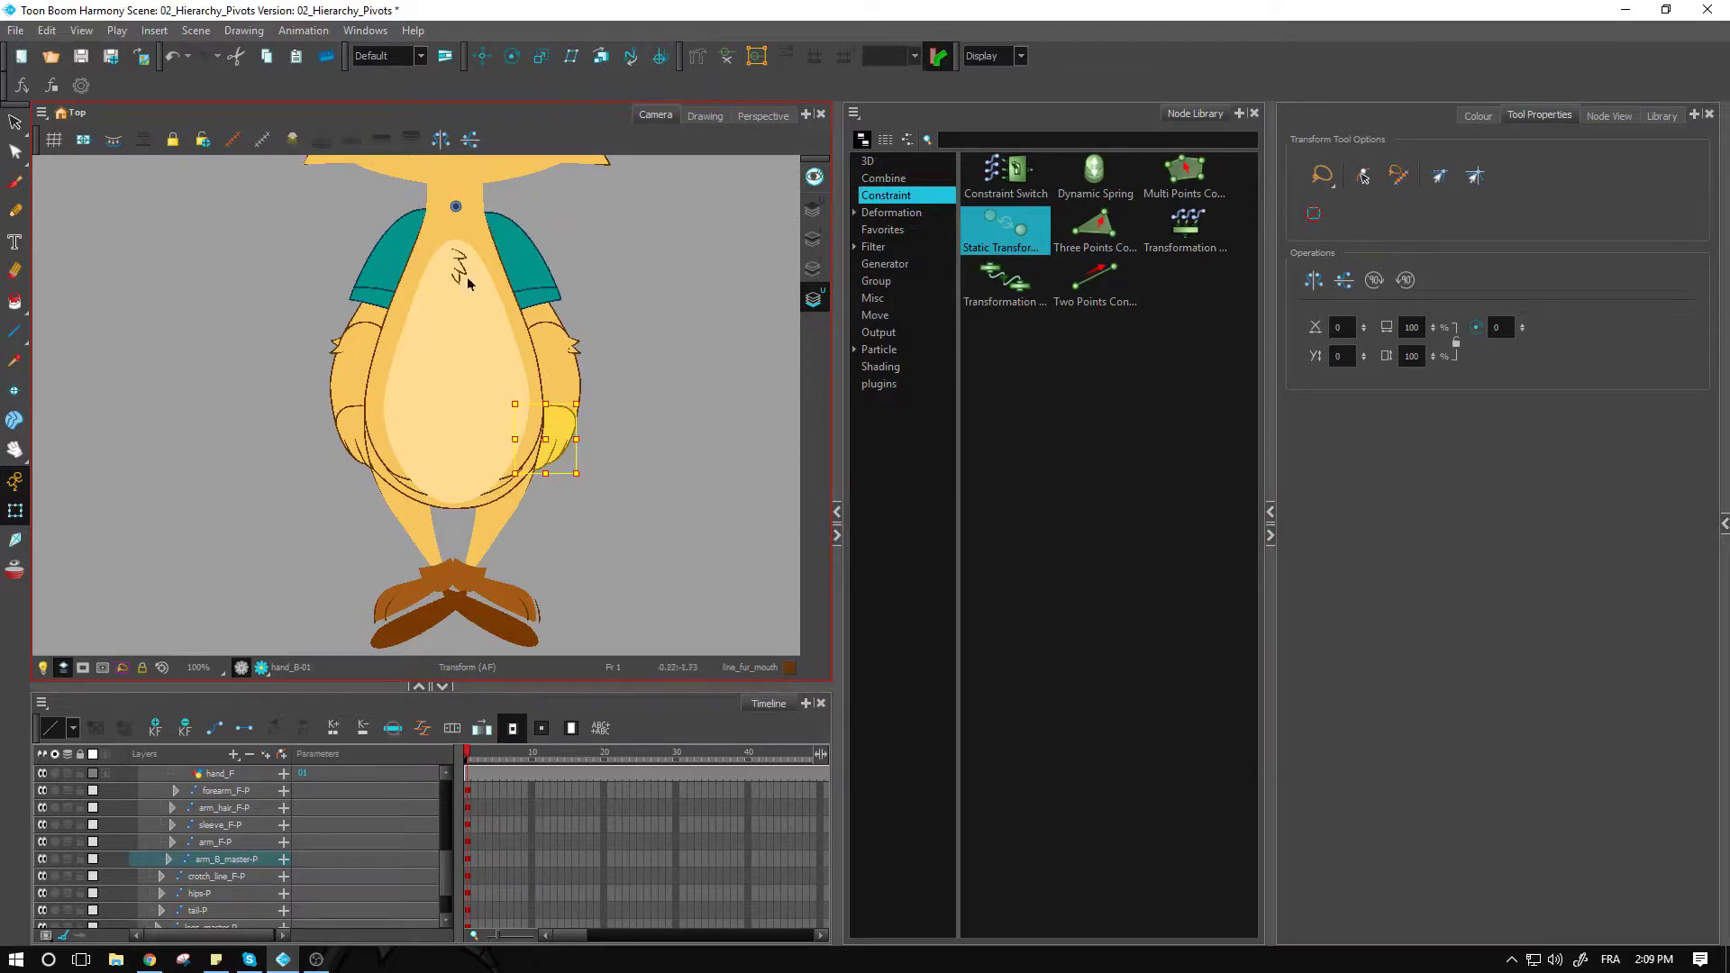
key(2)
key(2)
key(2)
key(2)
key(2)
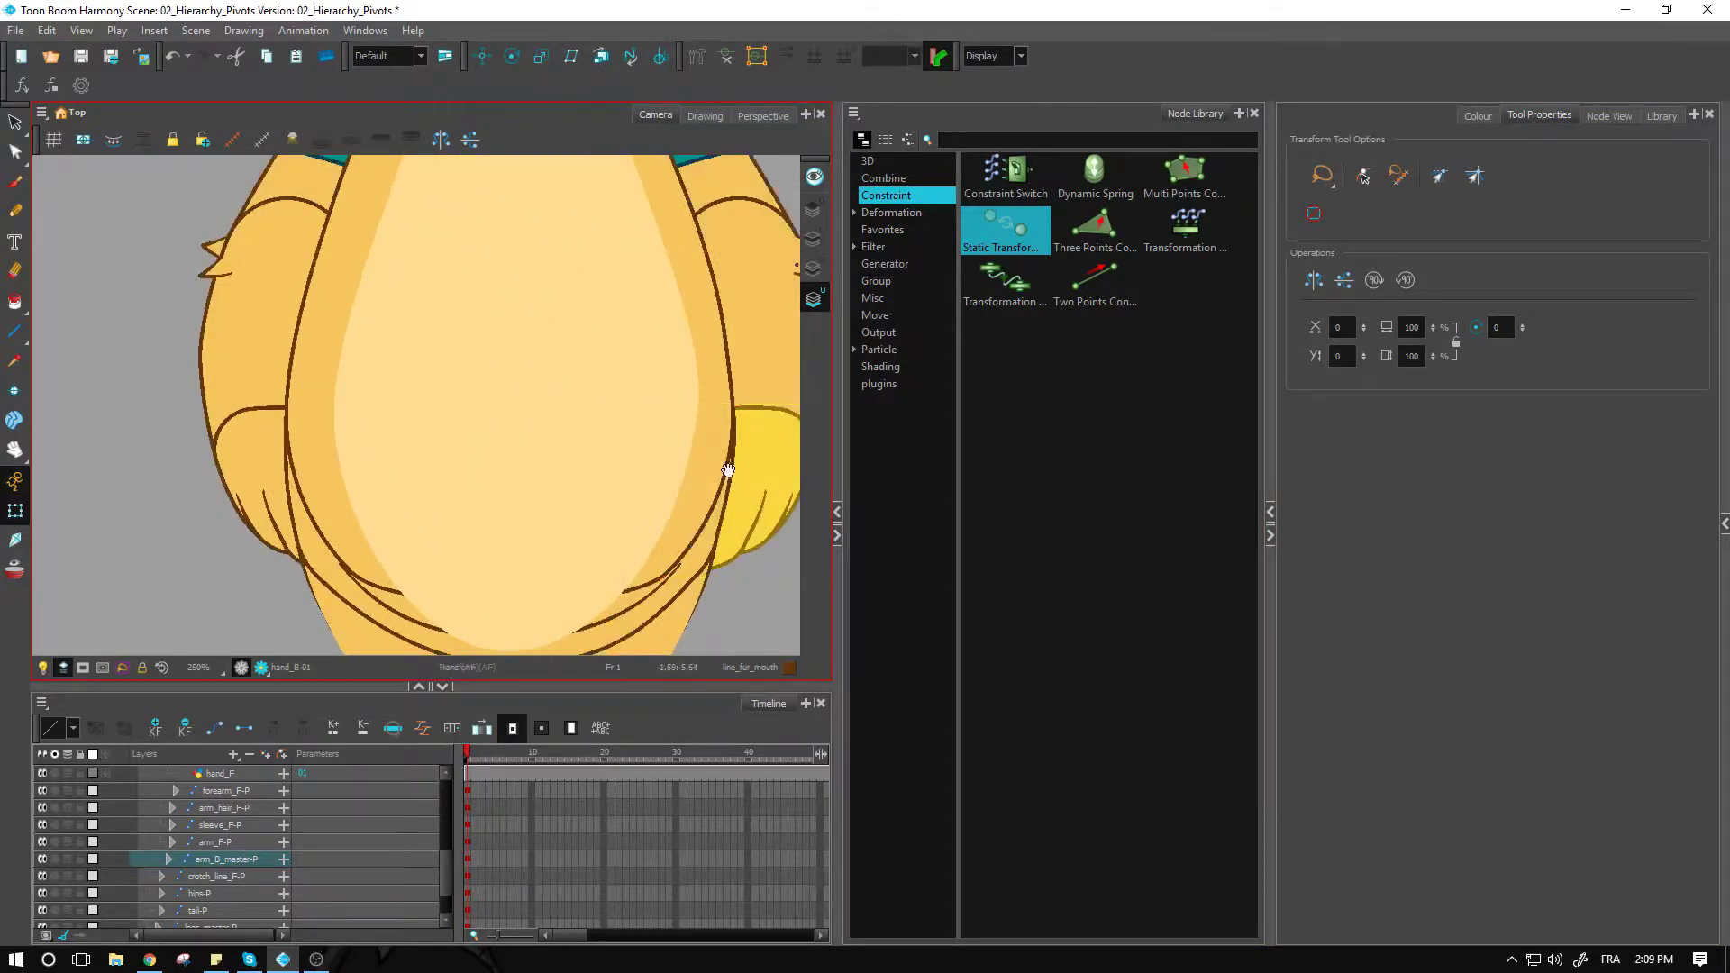
scroll(721, 466, up, 3)
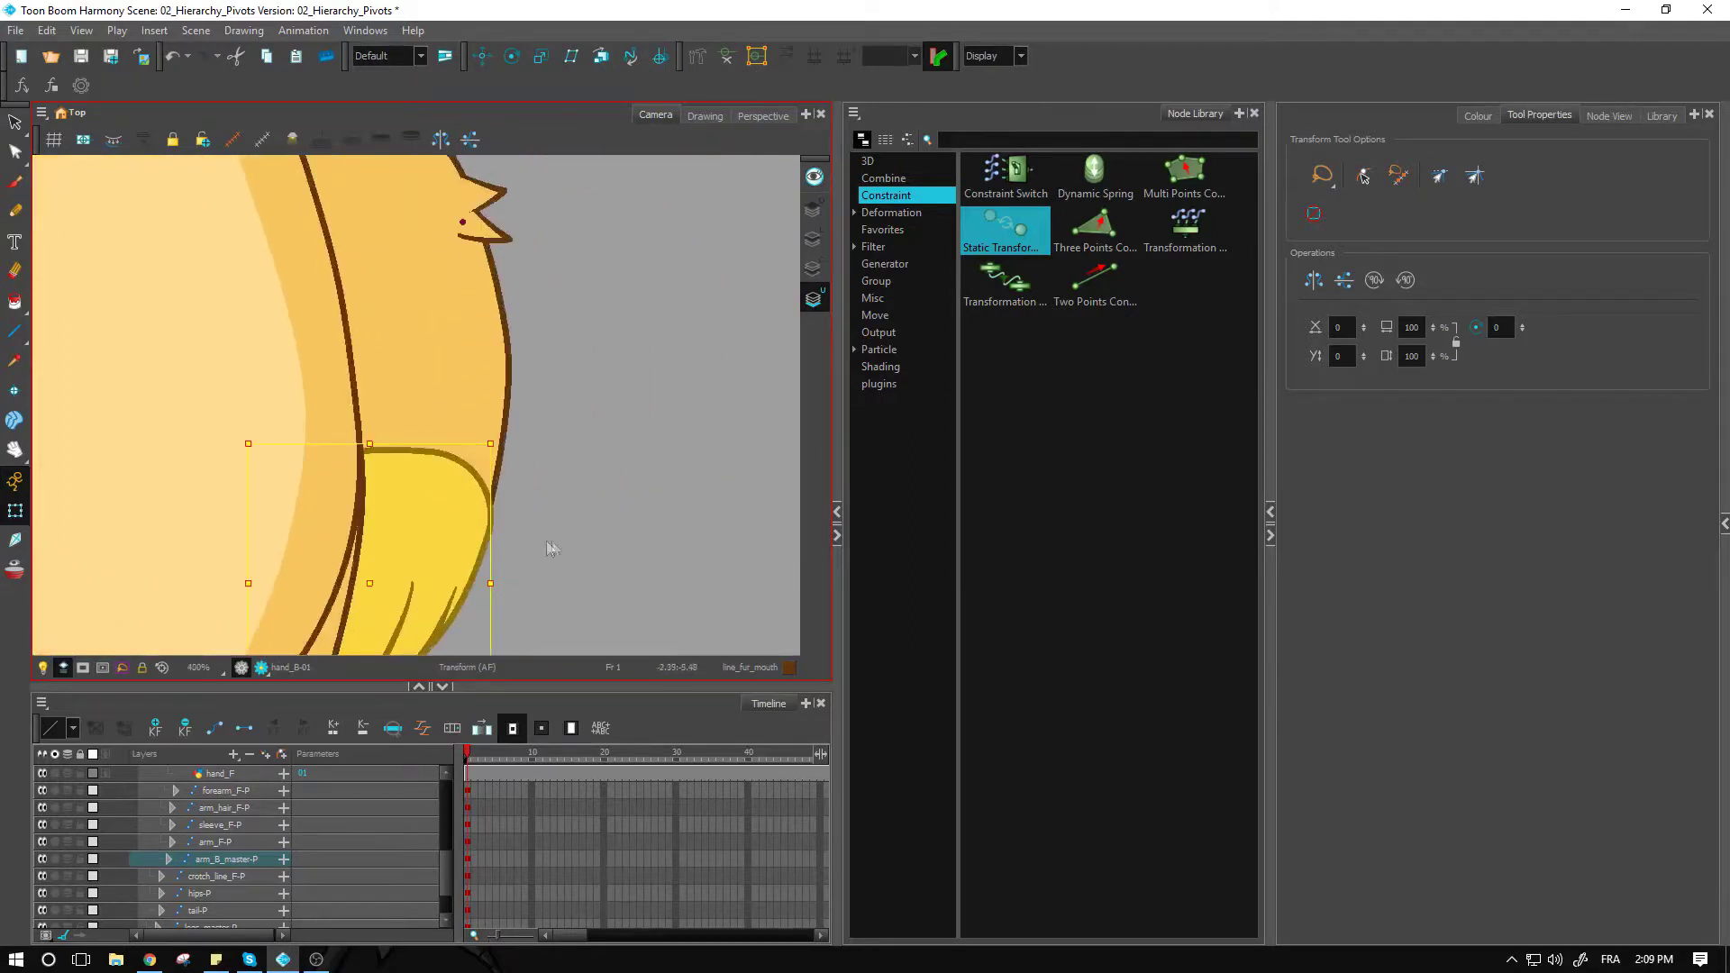
scroll(550, 548, up, 2)
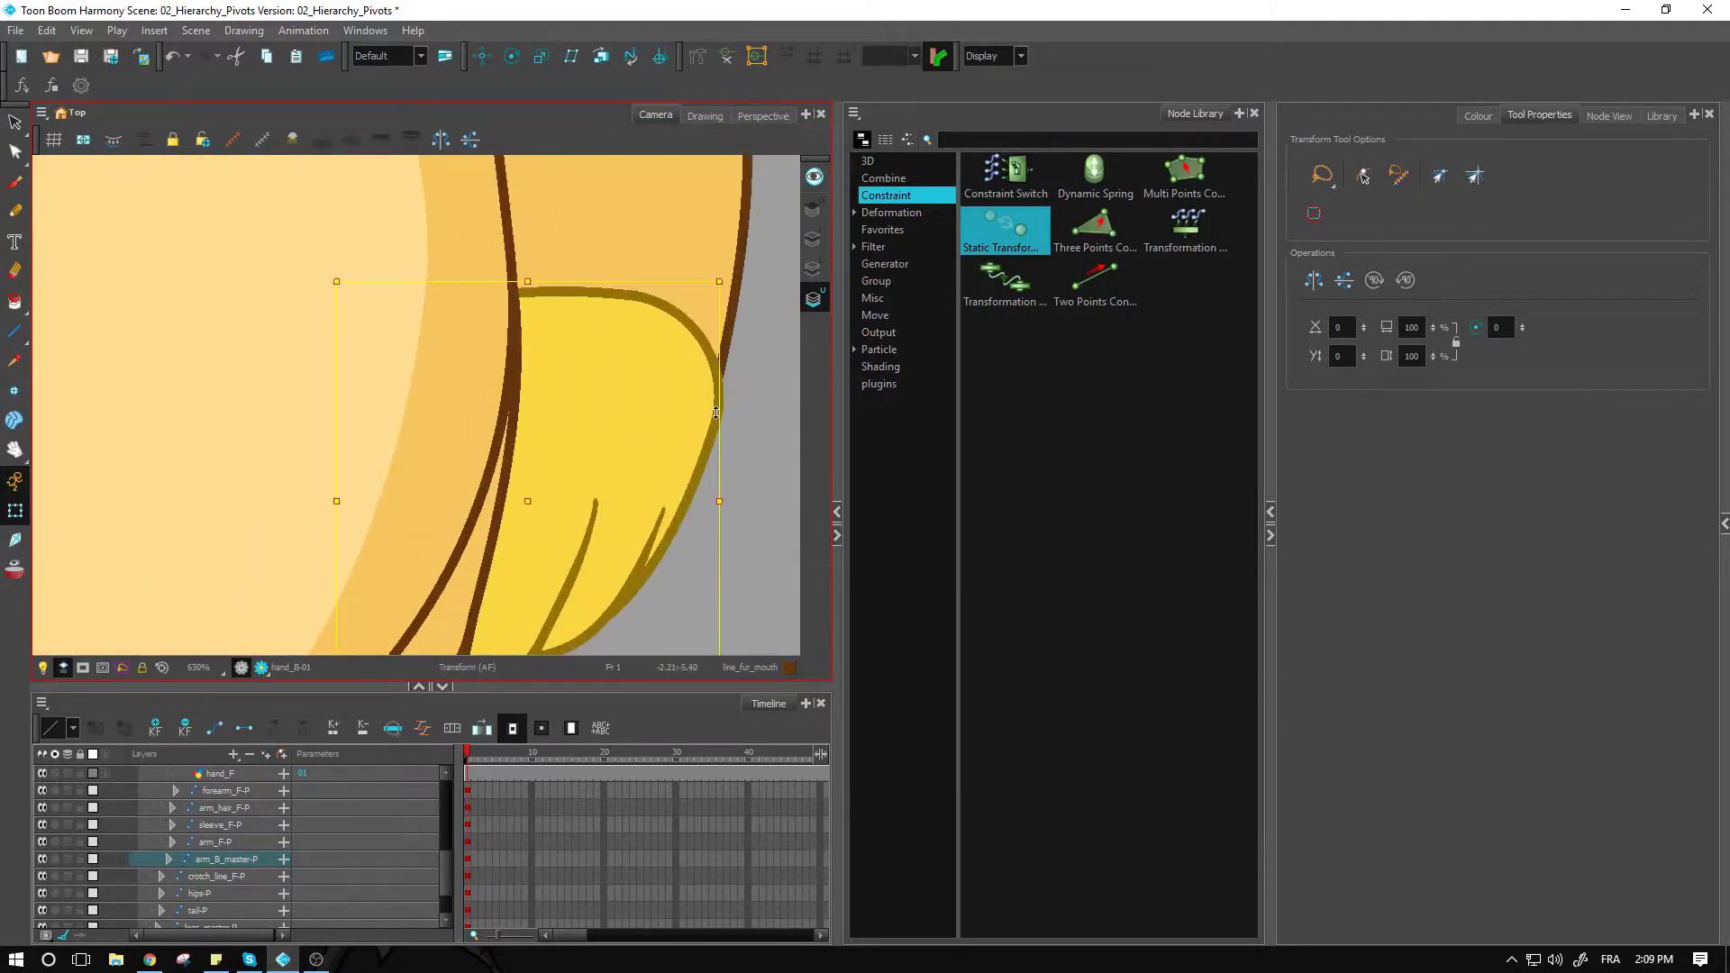
key(Left)
key(Left)
key(Left)
key(Left)
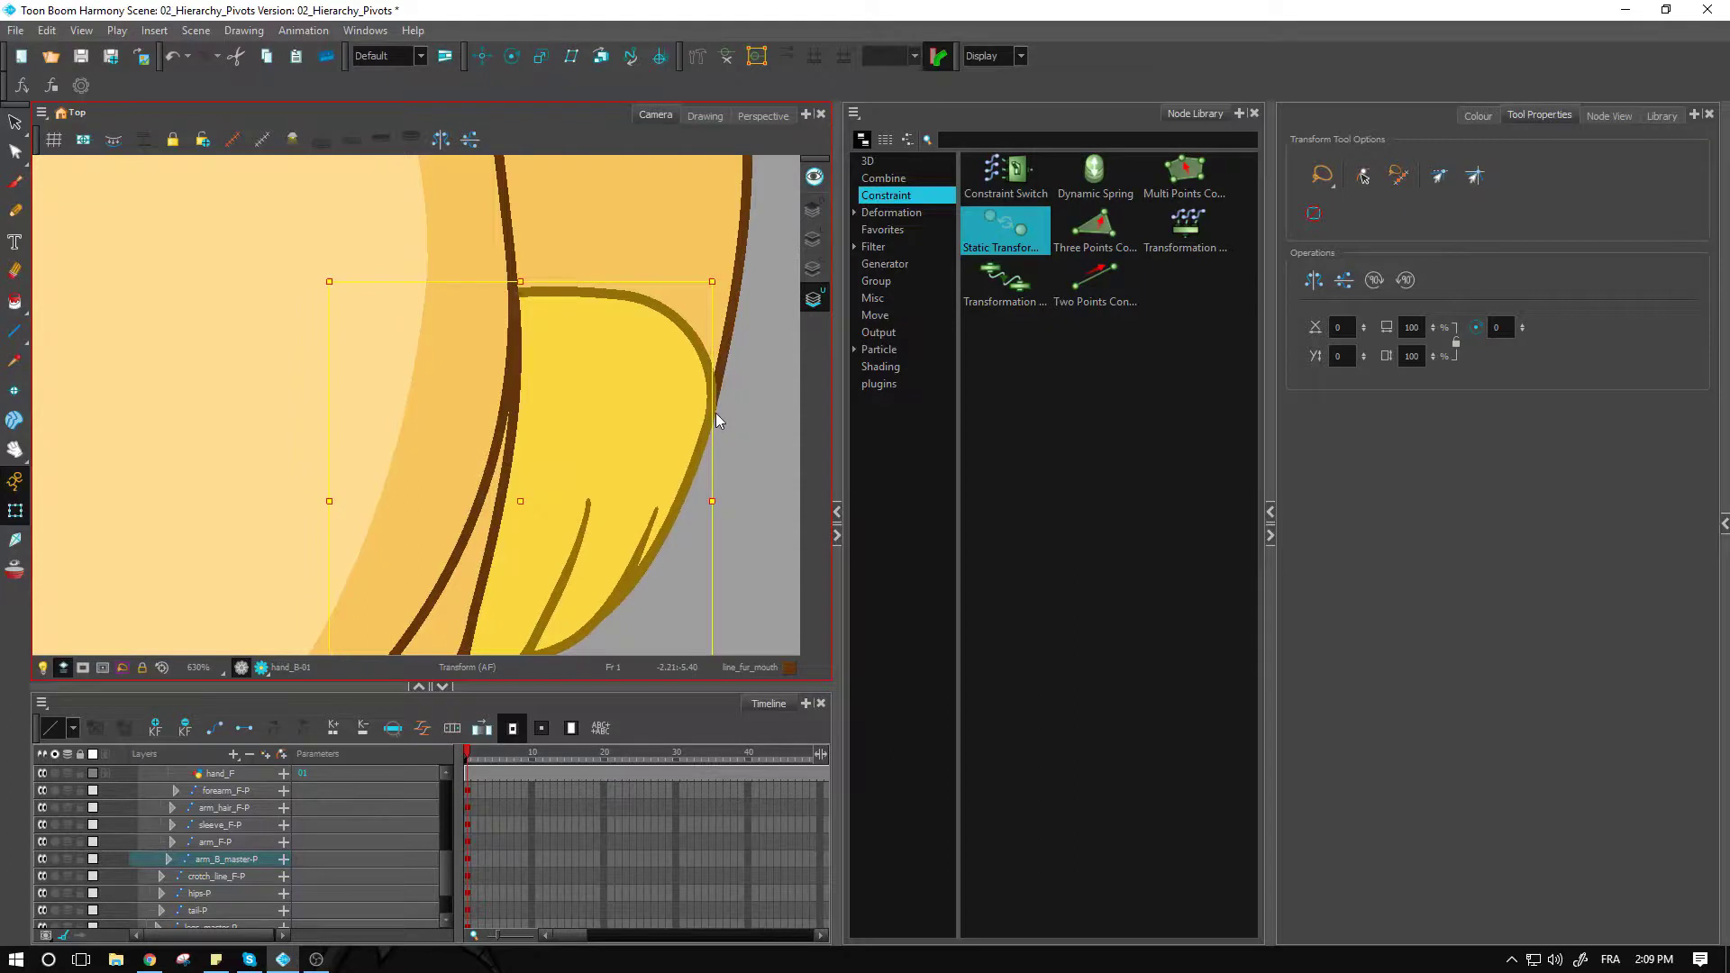
key(Right)
click(727, 416)
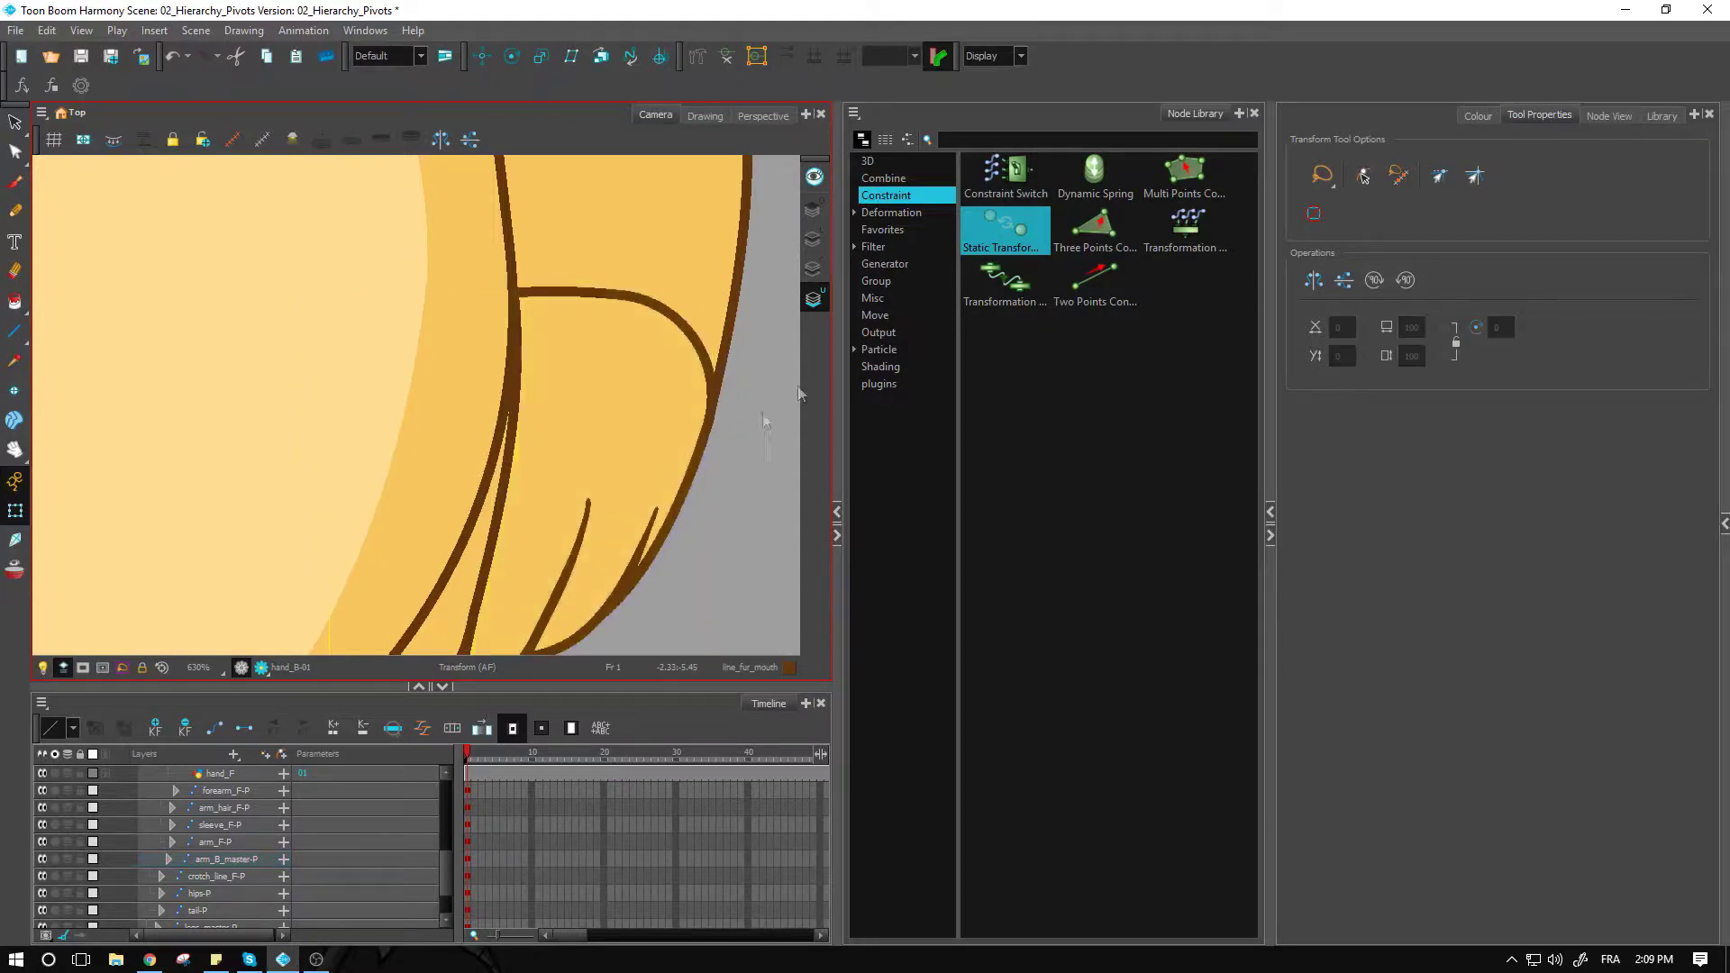
Select the hand_B-P peg and switch to the Rotate tool, zoomed in on the hand.
click(1596, 118)
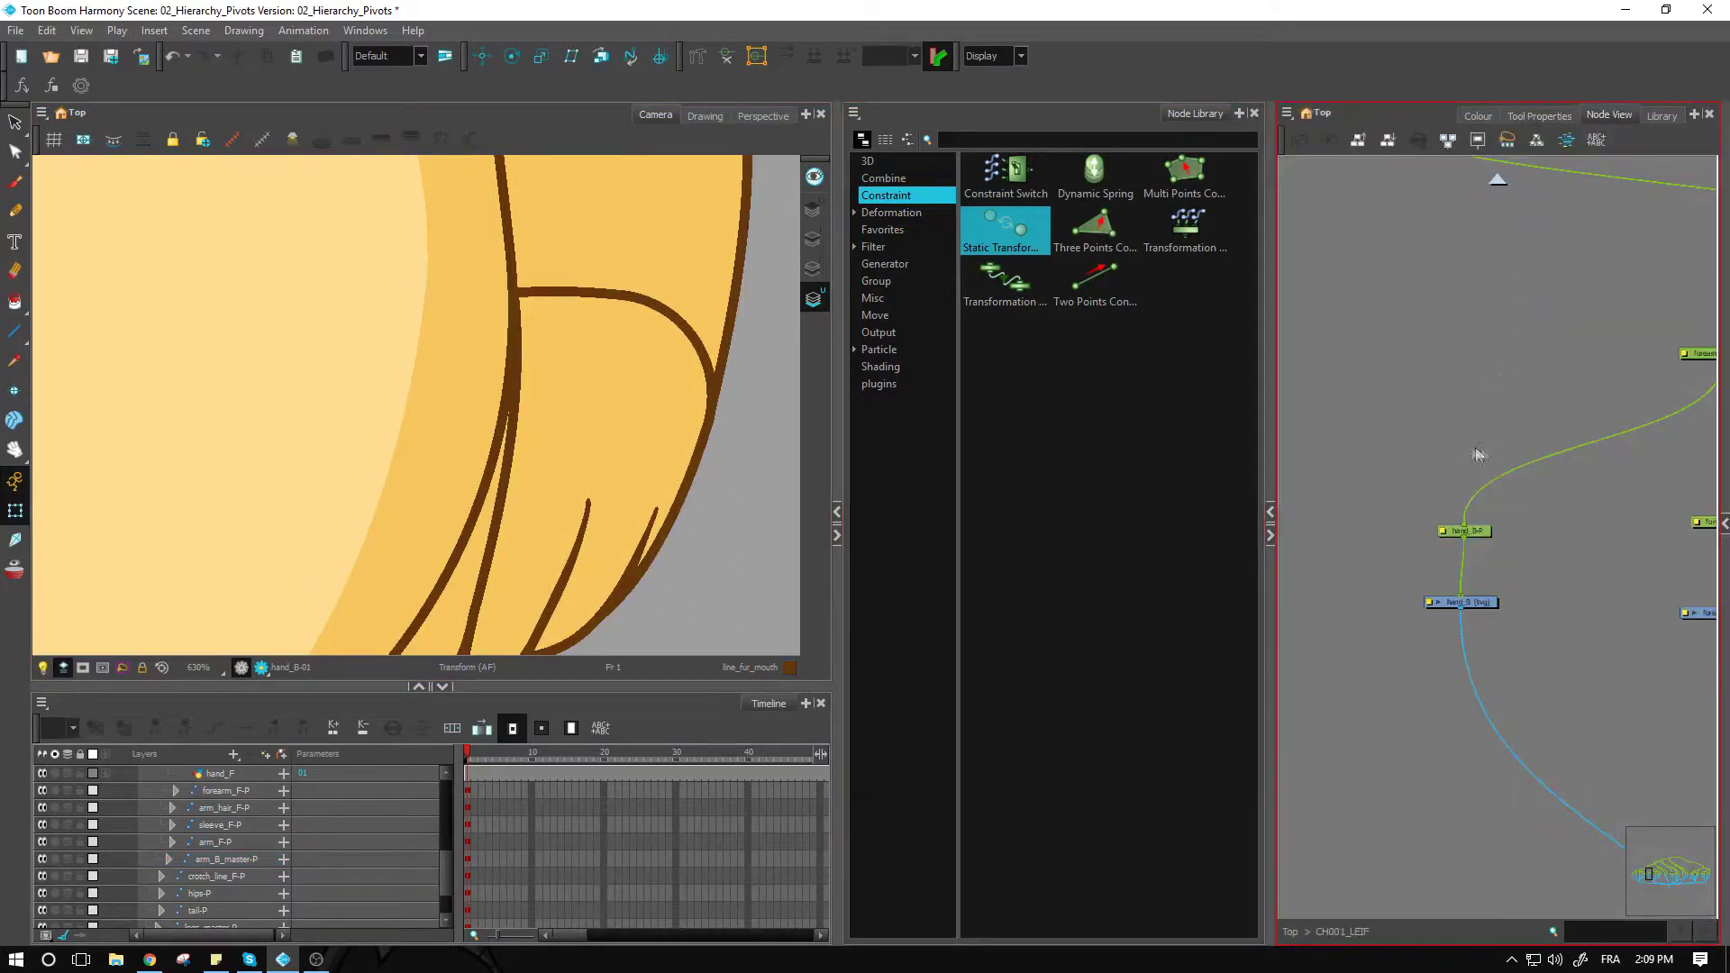
click(1478, 530)
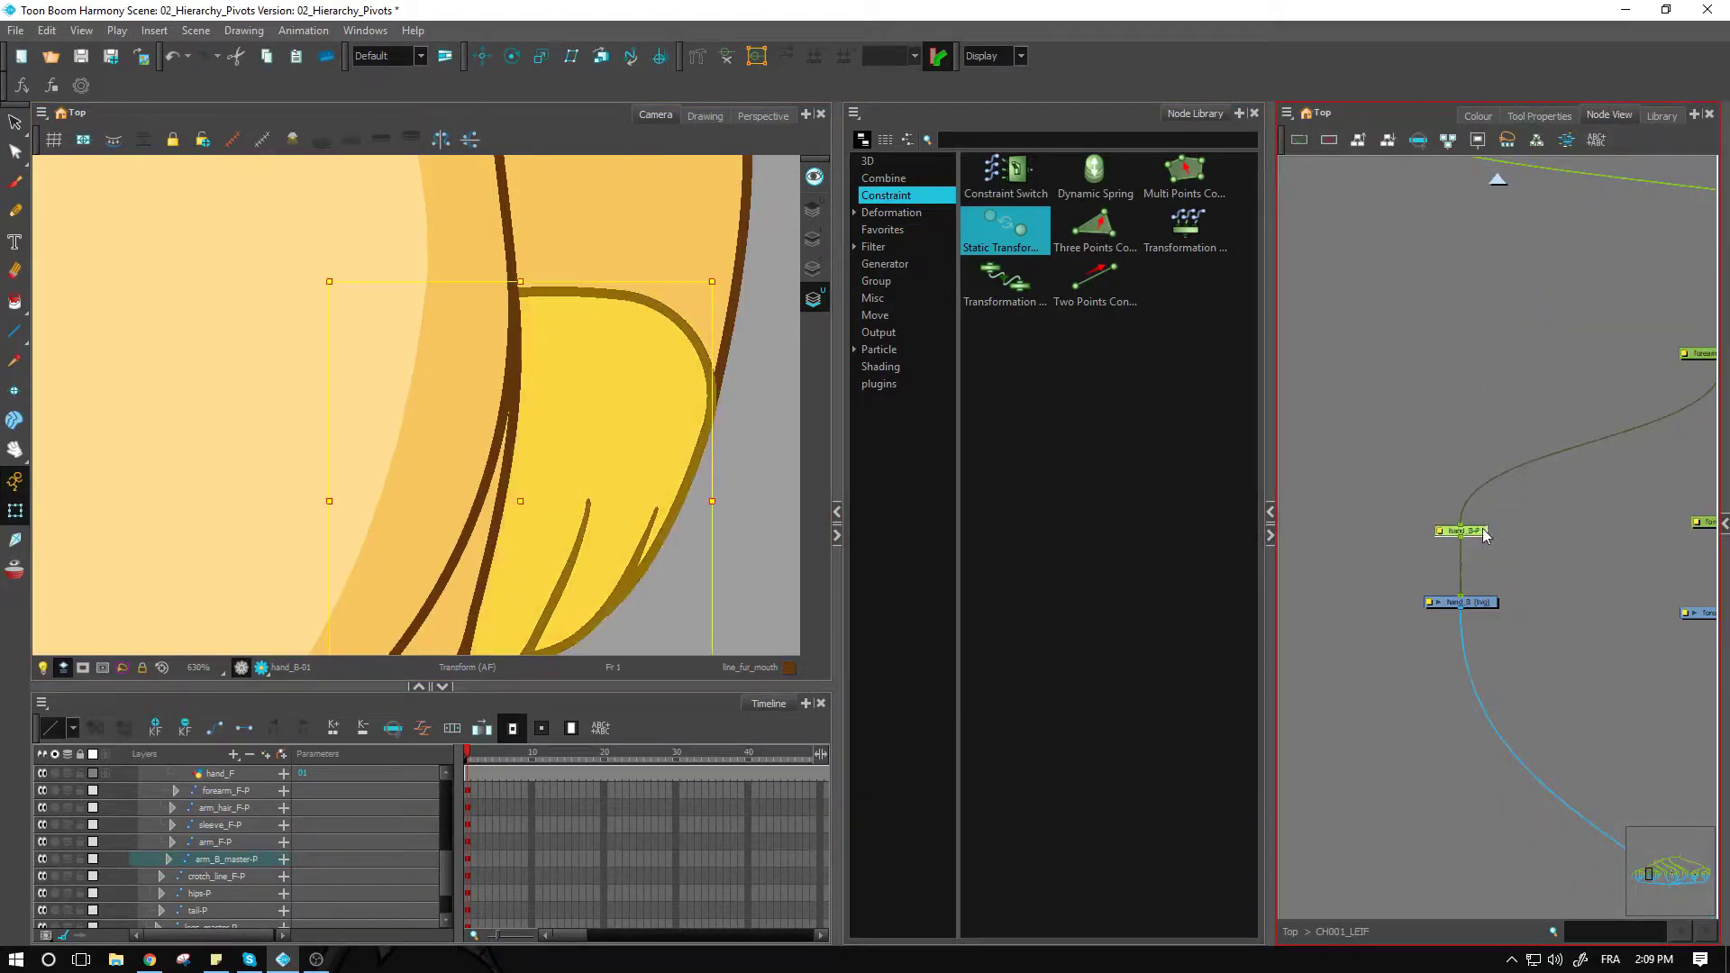
scroll(782, 460, down, 1)
scroll(782, 459, down, 5)
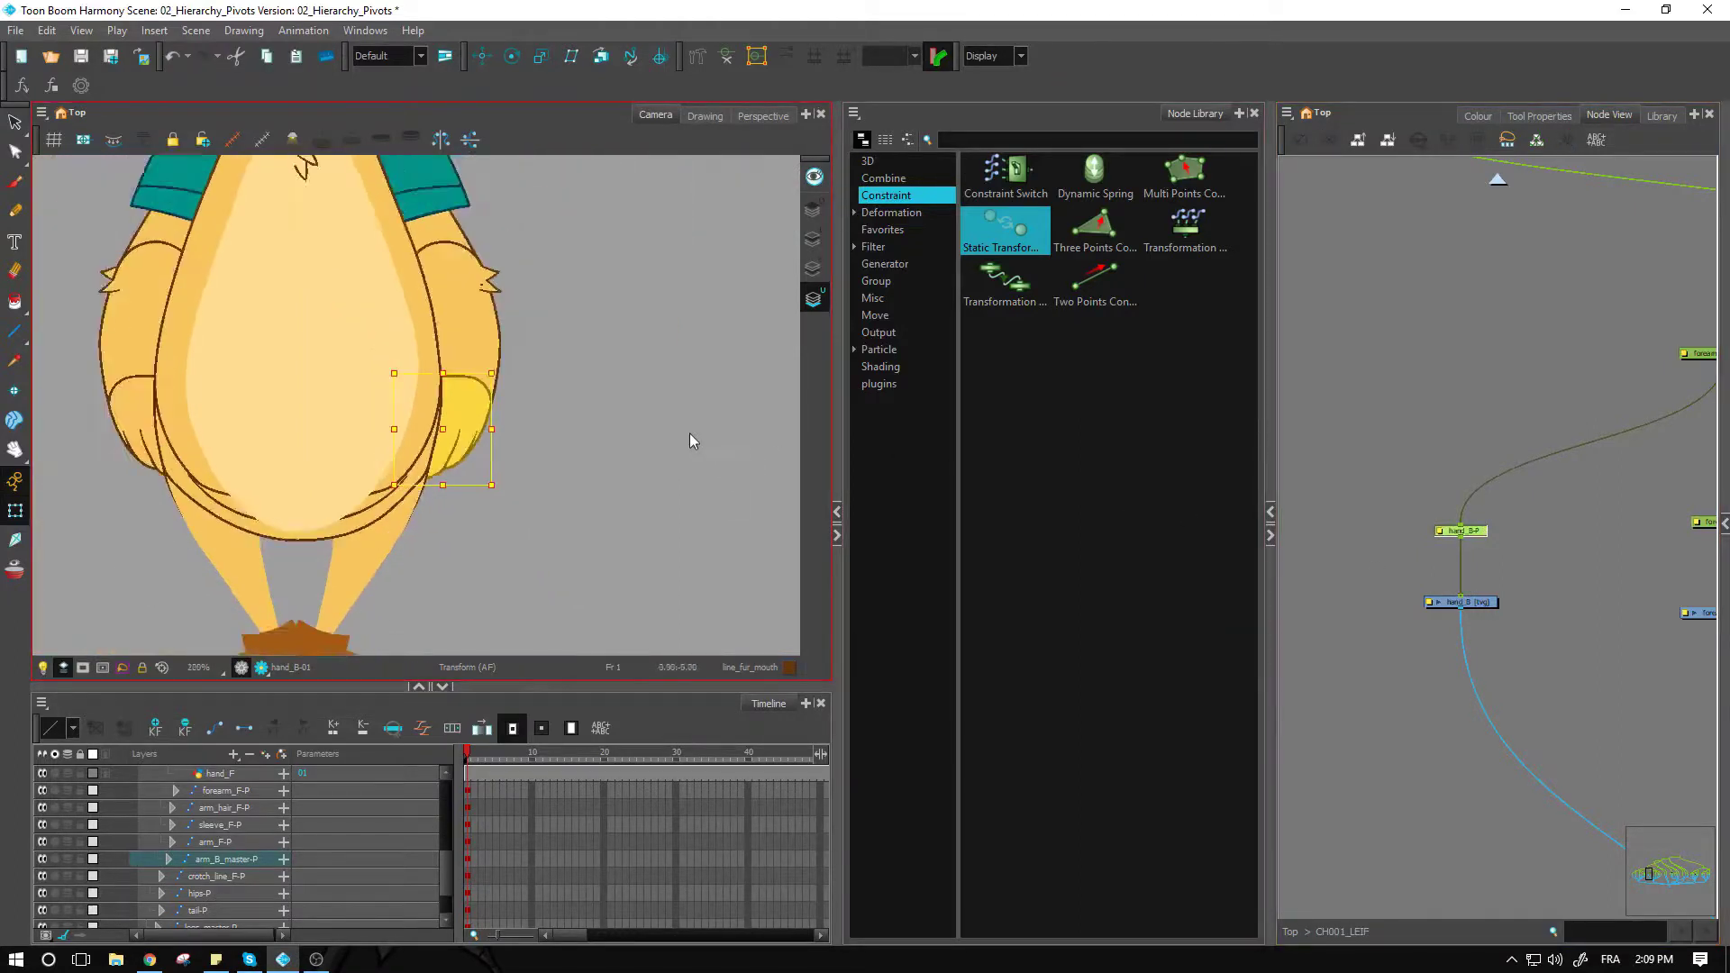
scroll(691, 440, down, 1)
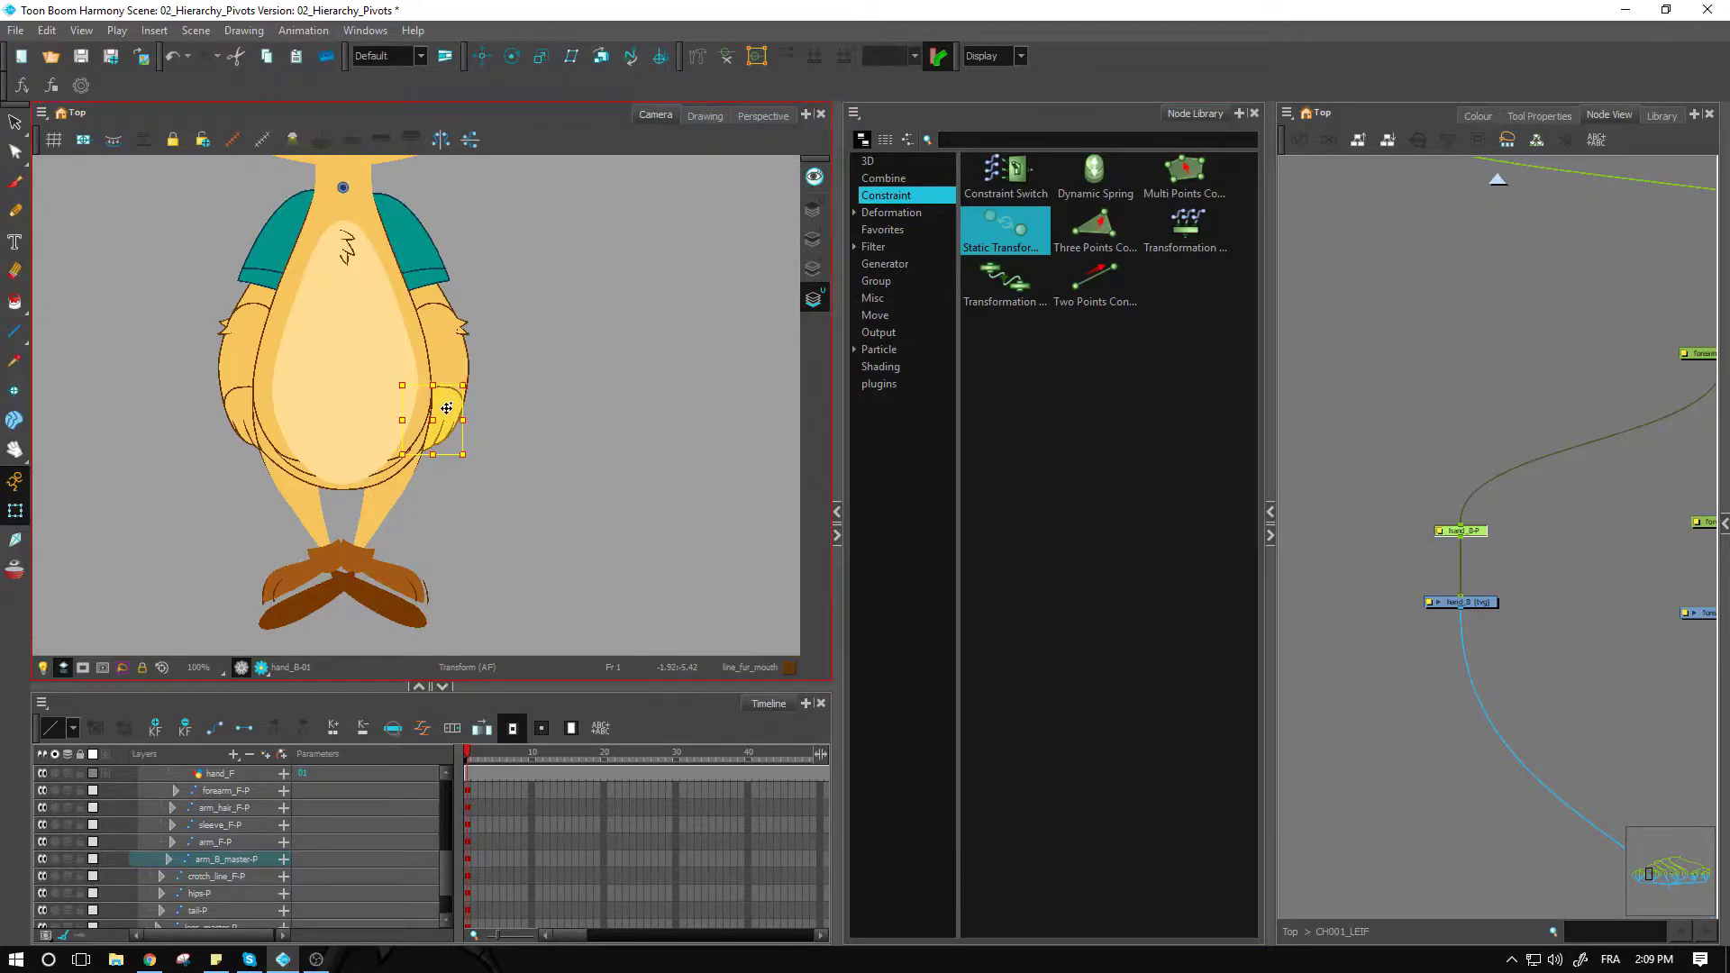
key(alt+3)
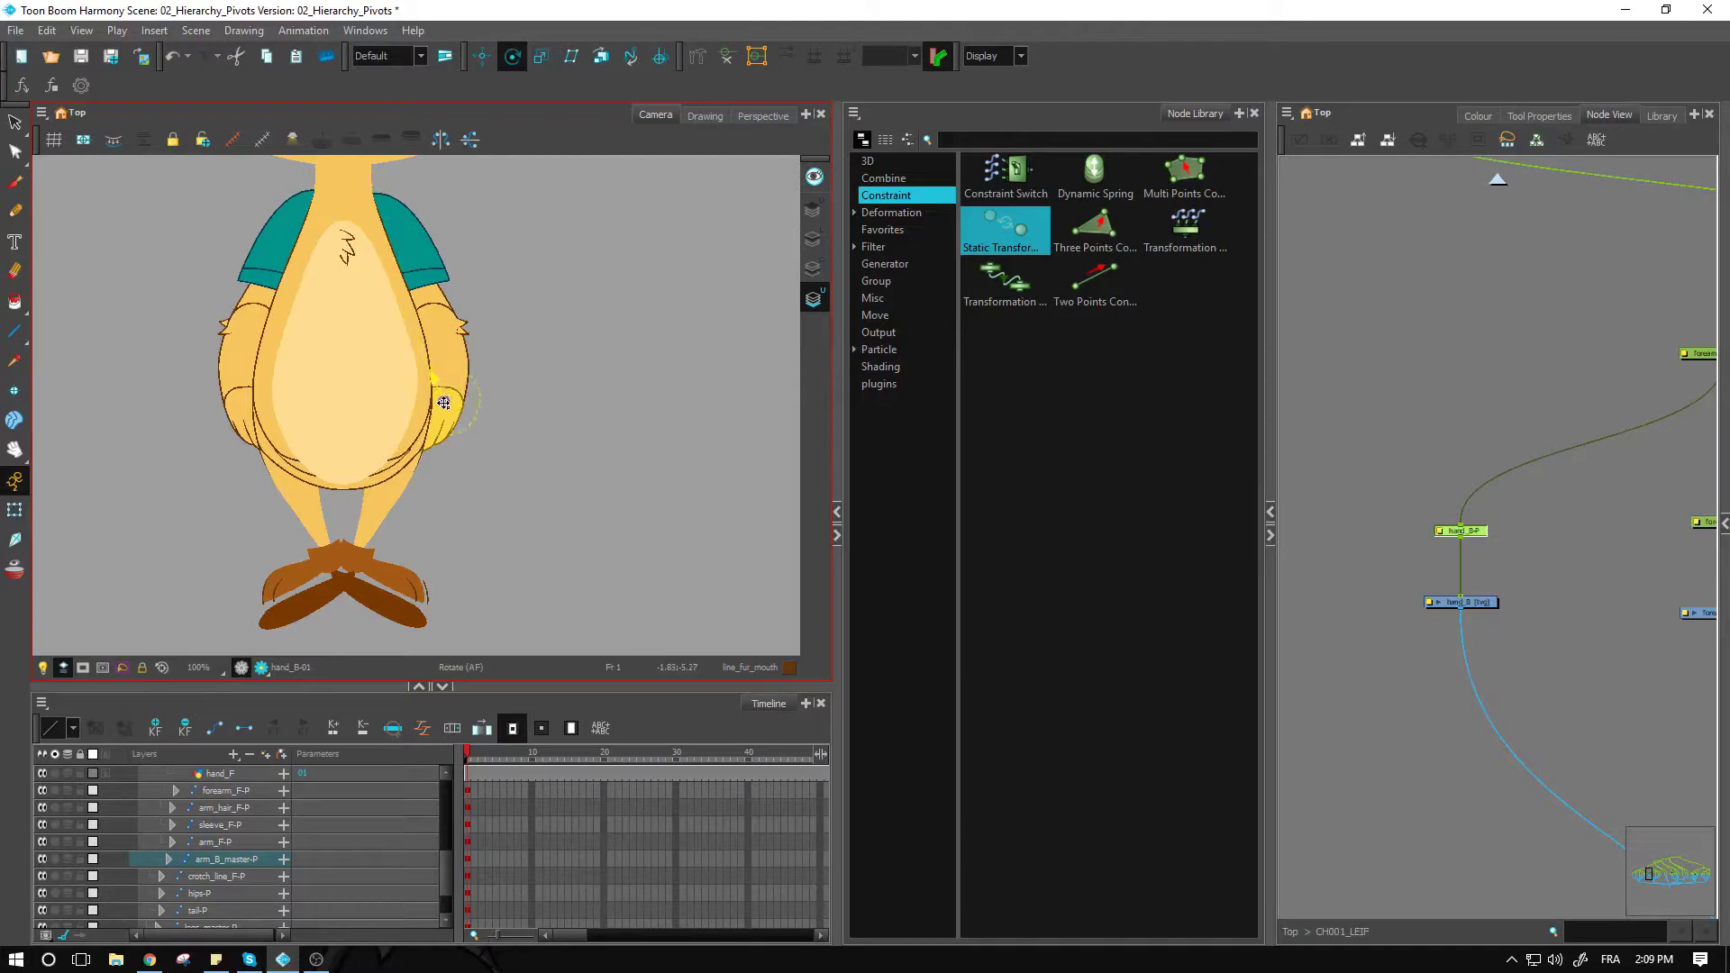
key(2)
key(2)
key(2)
key(2)
key(2)
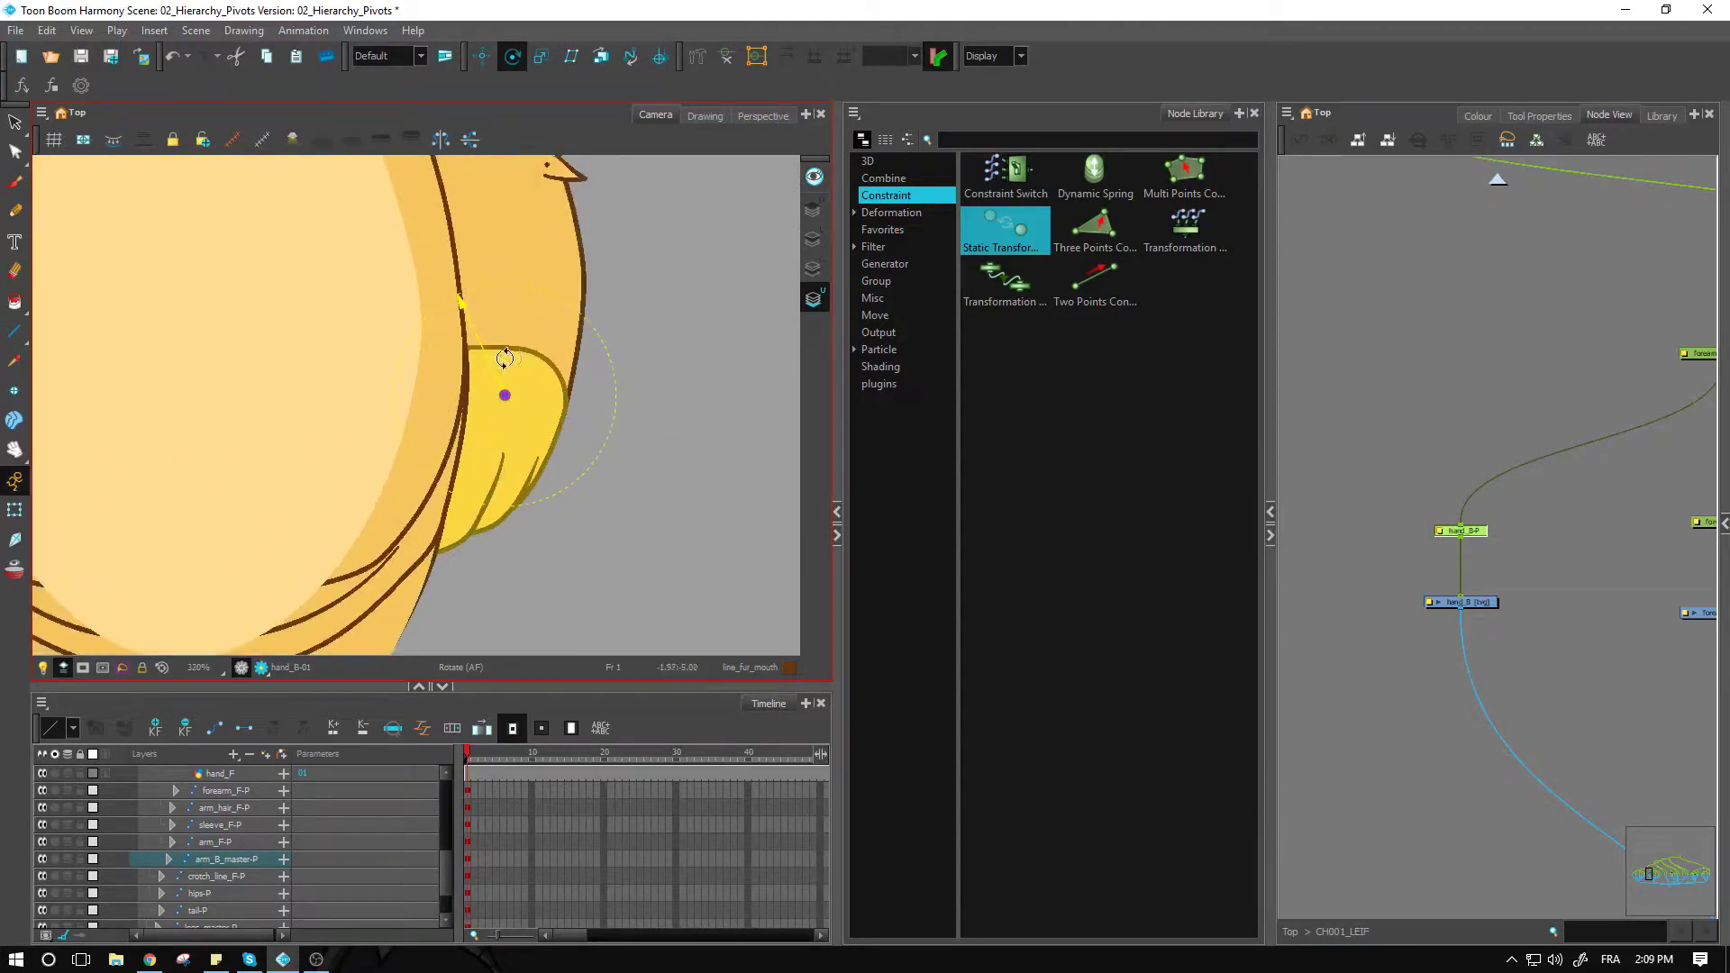
Check hand_B's drawing settings in Layer Properties, then select the hand_B drawing node.
double_click(1442, 604)
click(574, 396)
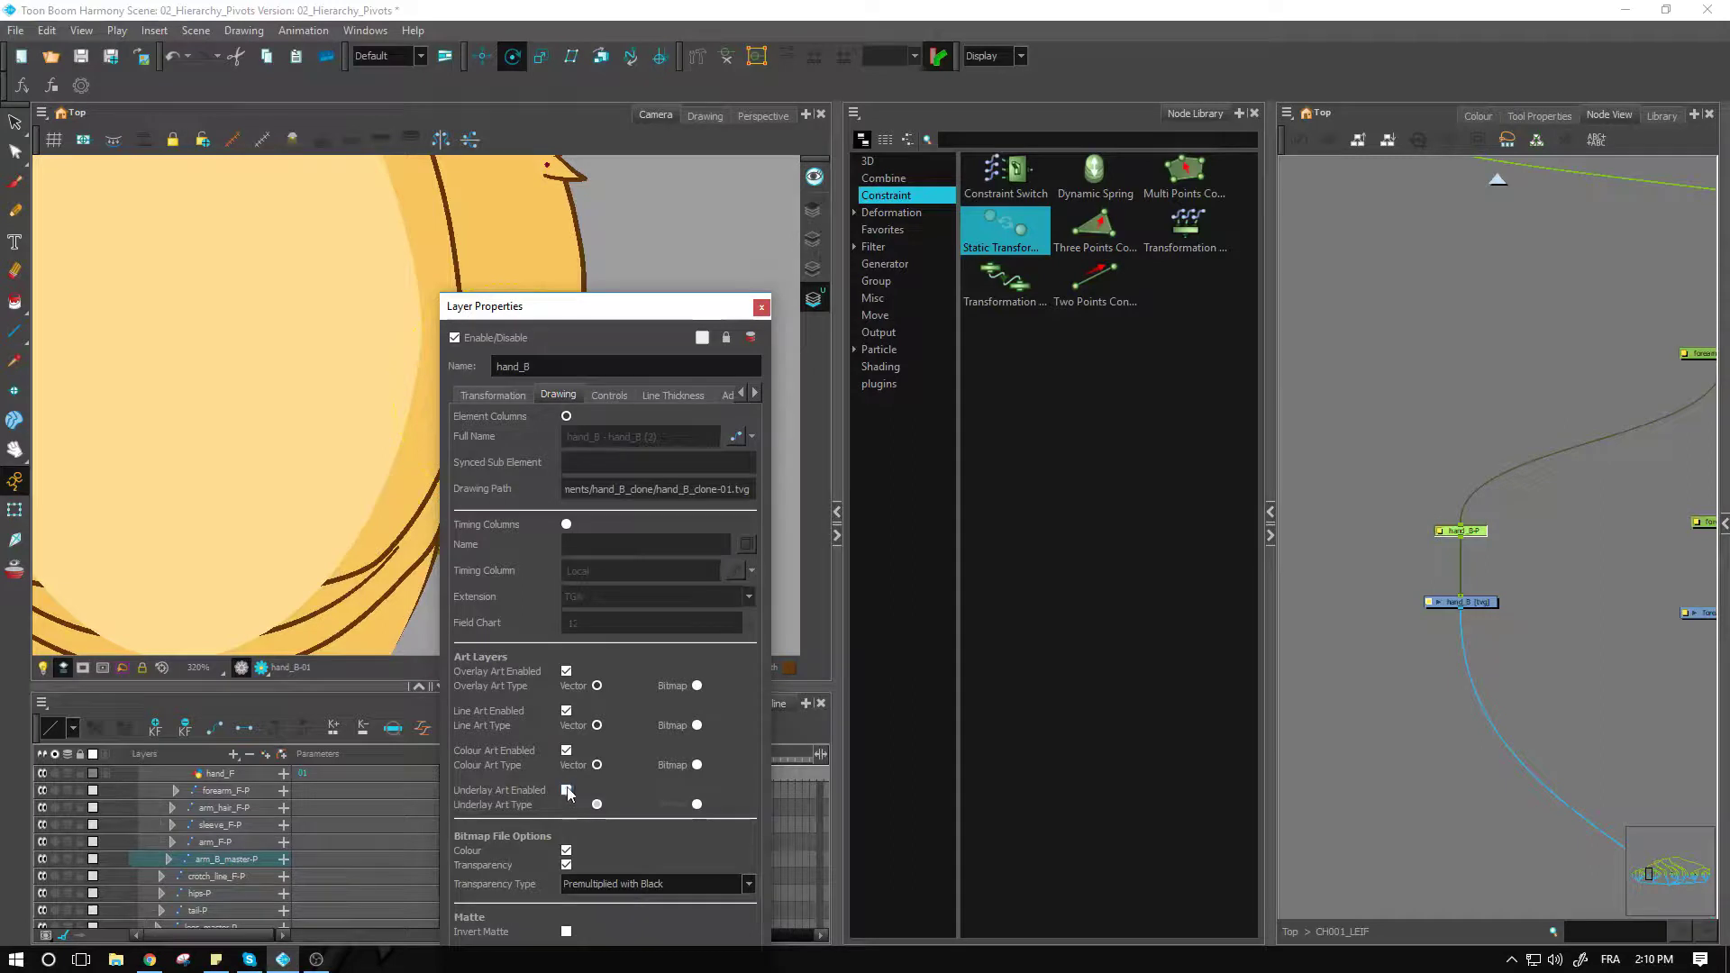
click(761, 308)
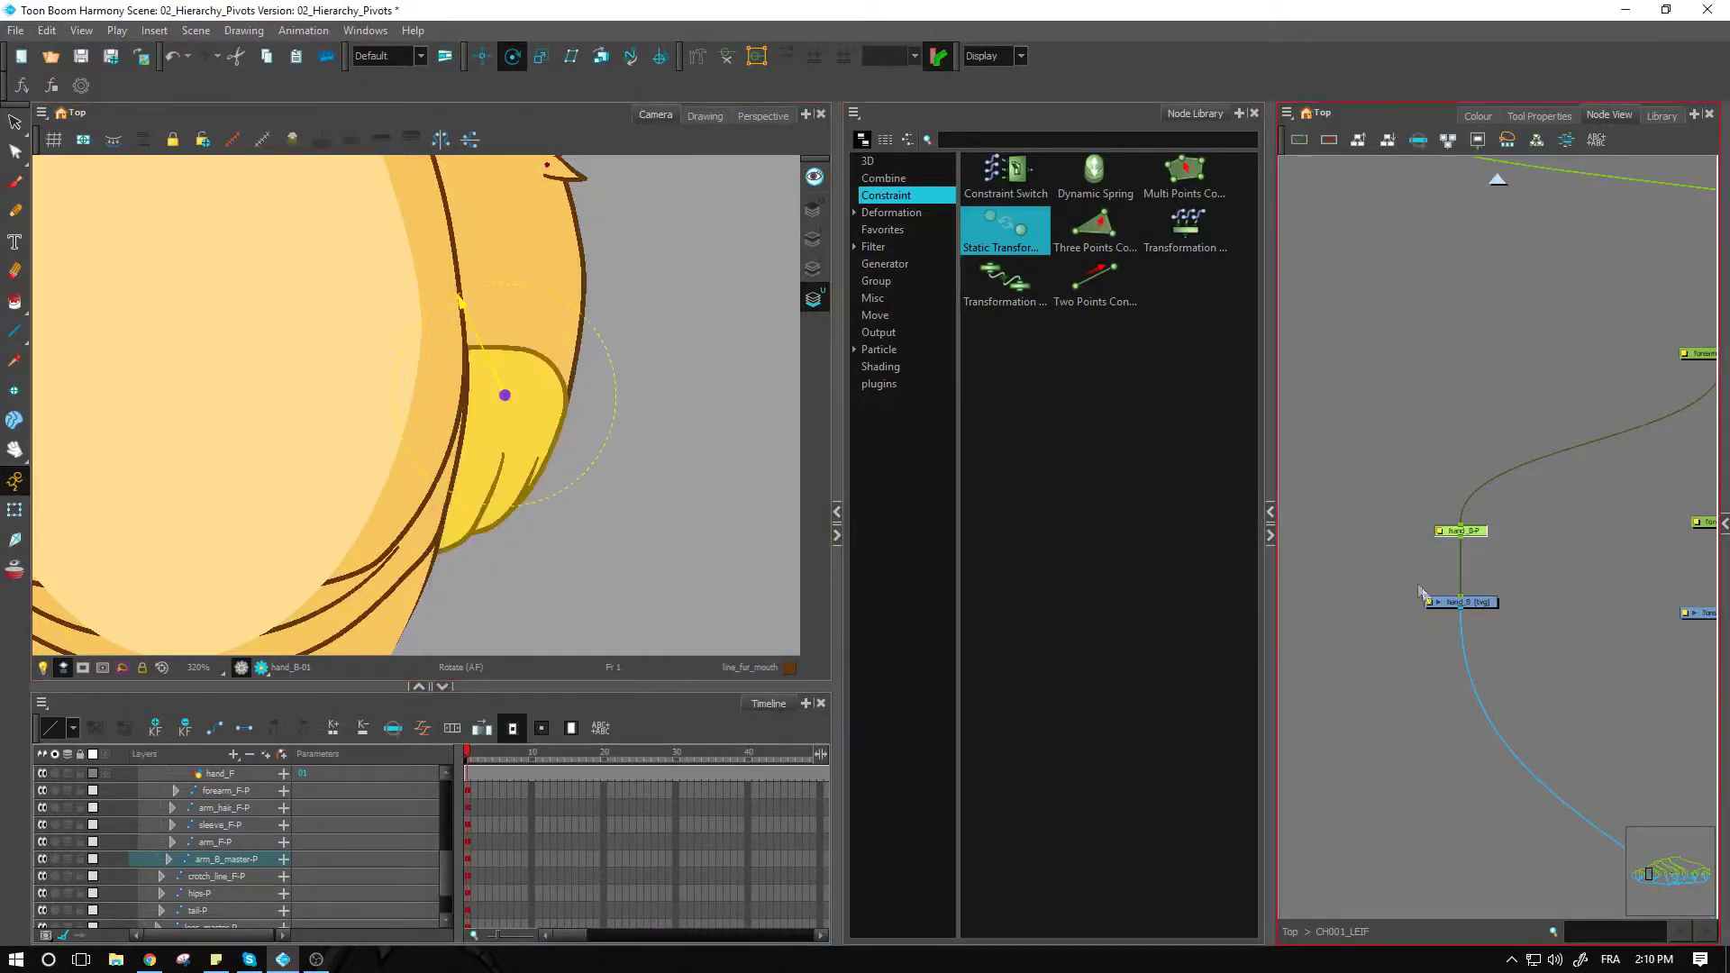
drag(1495, 627, 1370, 541)
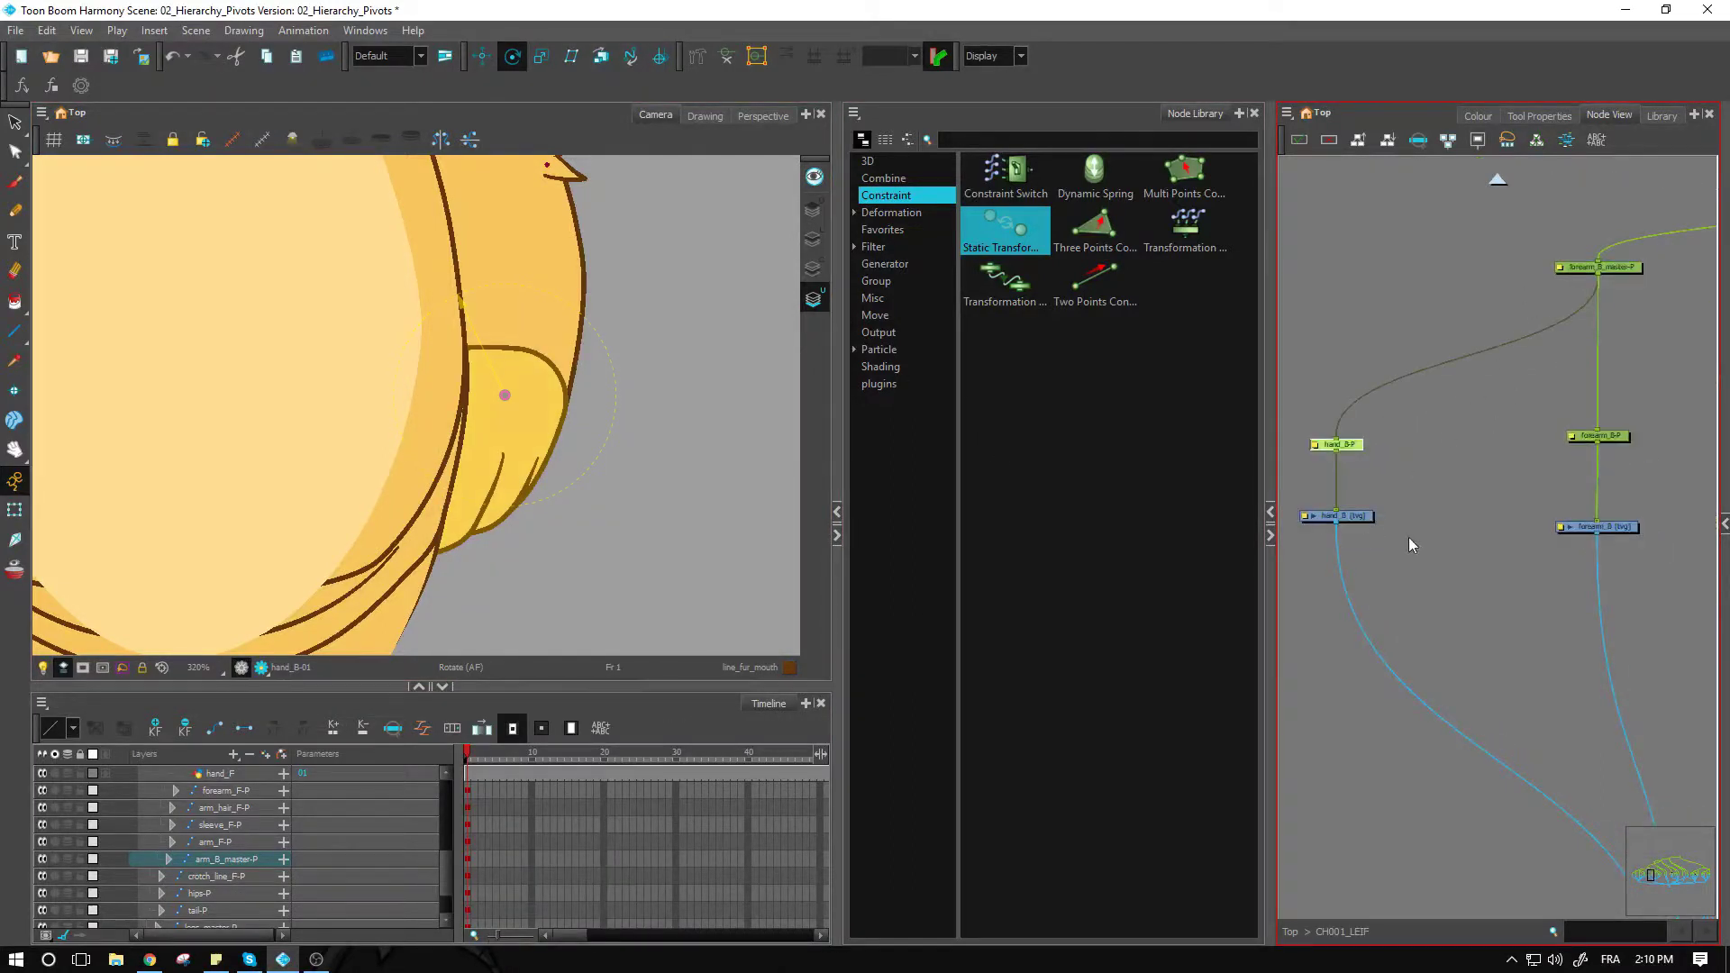
click(1356, 516)
Search 'under' and insert an Underlay-Layer node on hand_B's link, wired into the composite.
click(1097, 139)
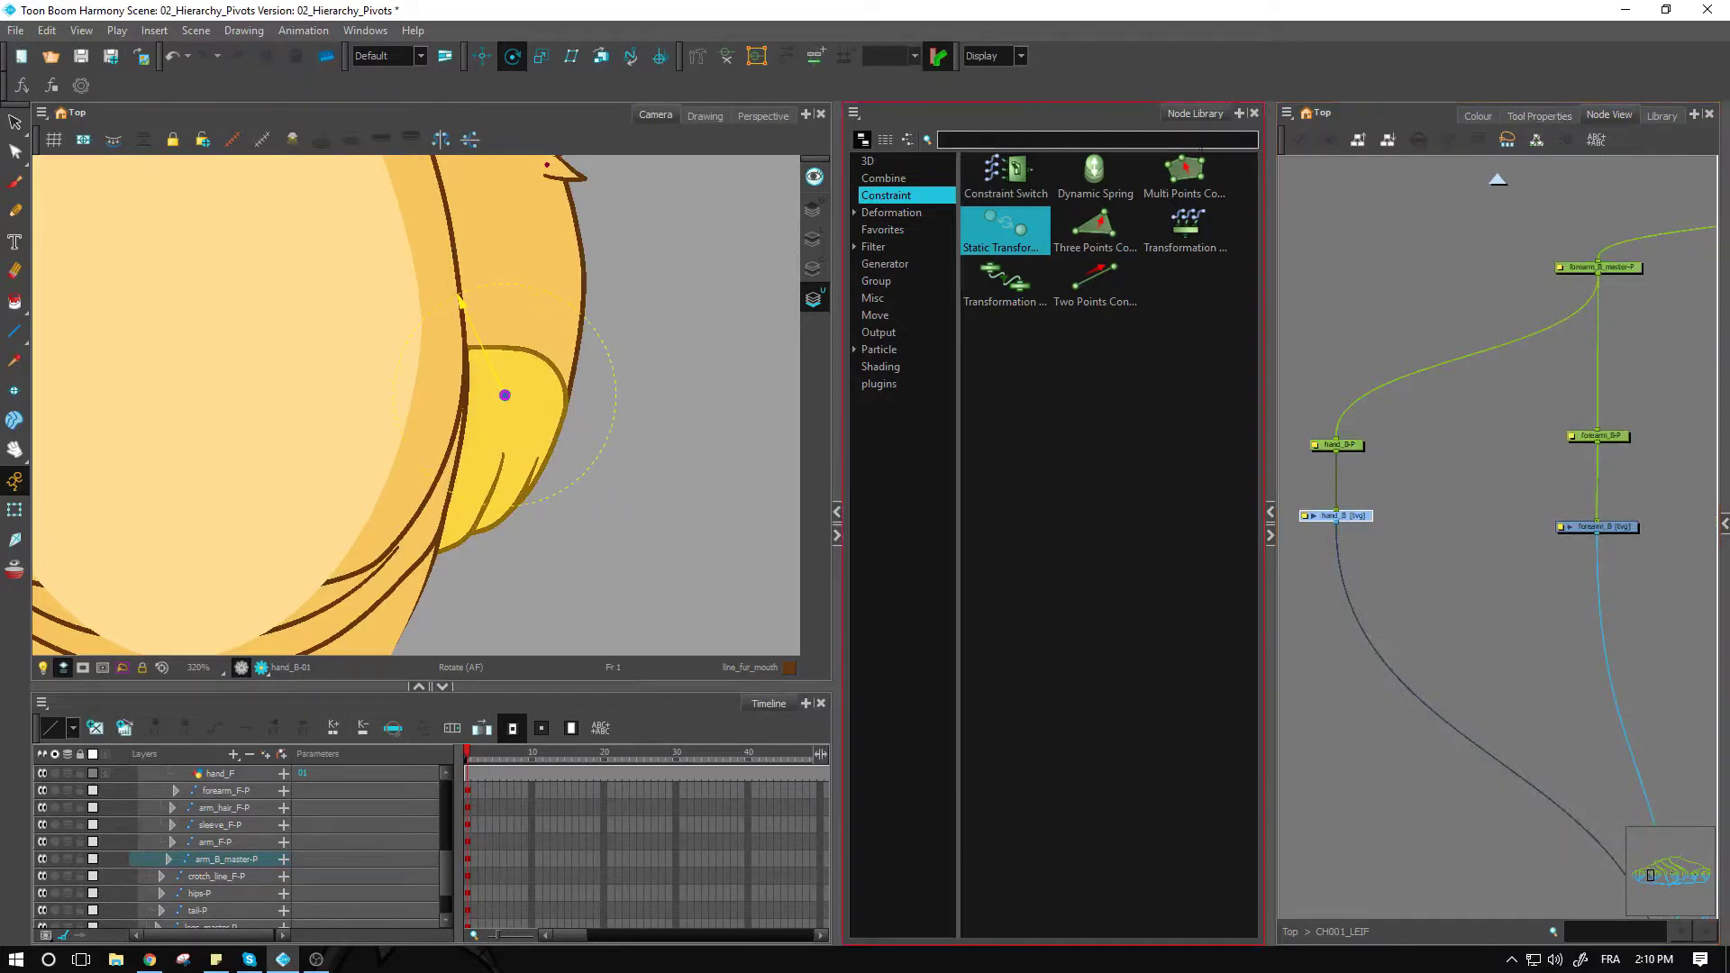
text(under)
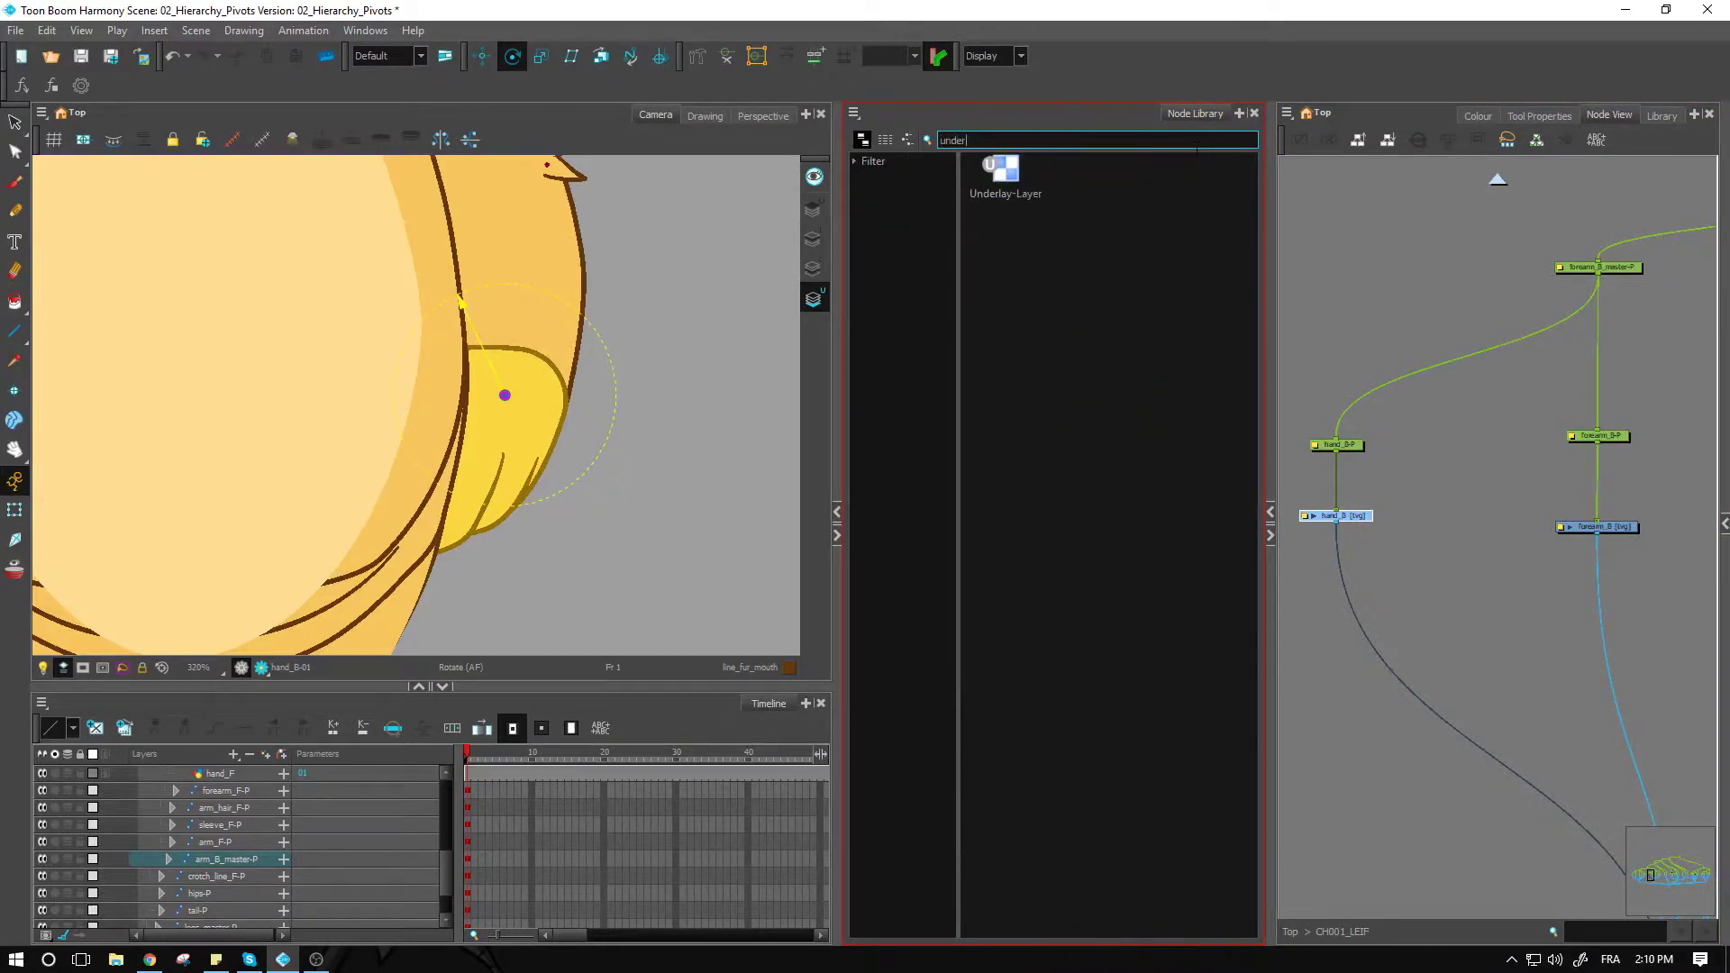
drag(1005, 176, 1565, 613)
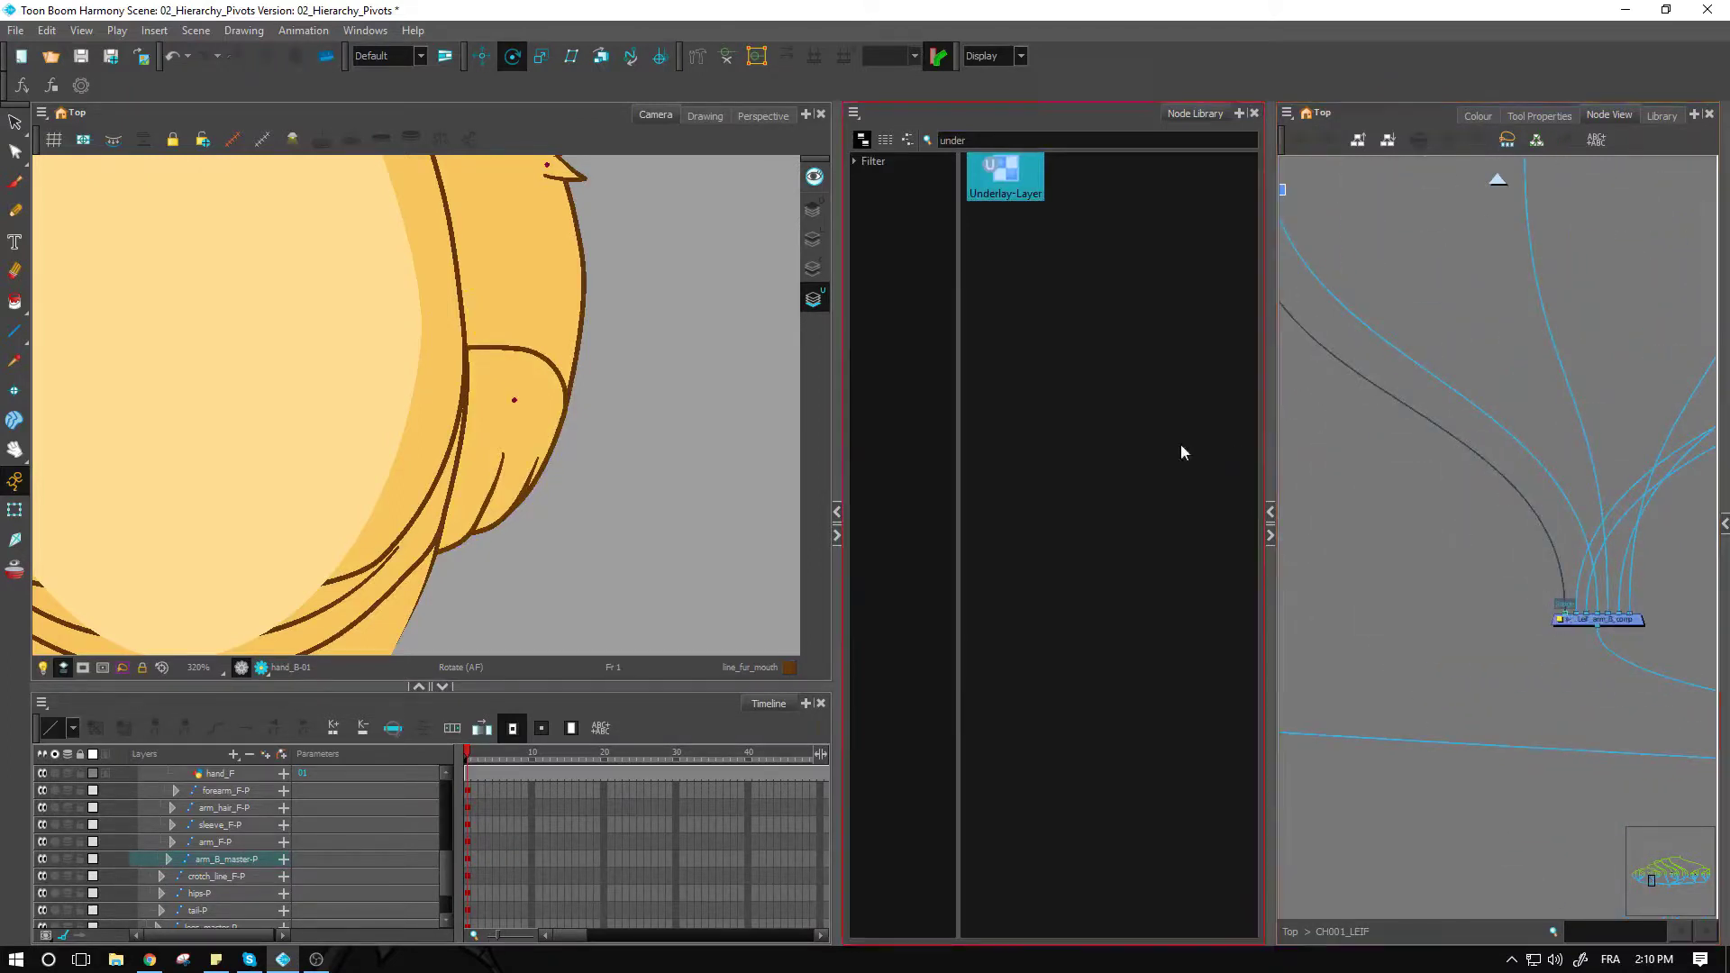
mouse_move(1541, 482)
mouse_down()
mouse_move(1515, 454)
mouse_move(1540, 315)
mouse_up()
Select the back hand and inspect its pivot at the hand's centre.
click(502, 386)
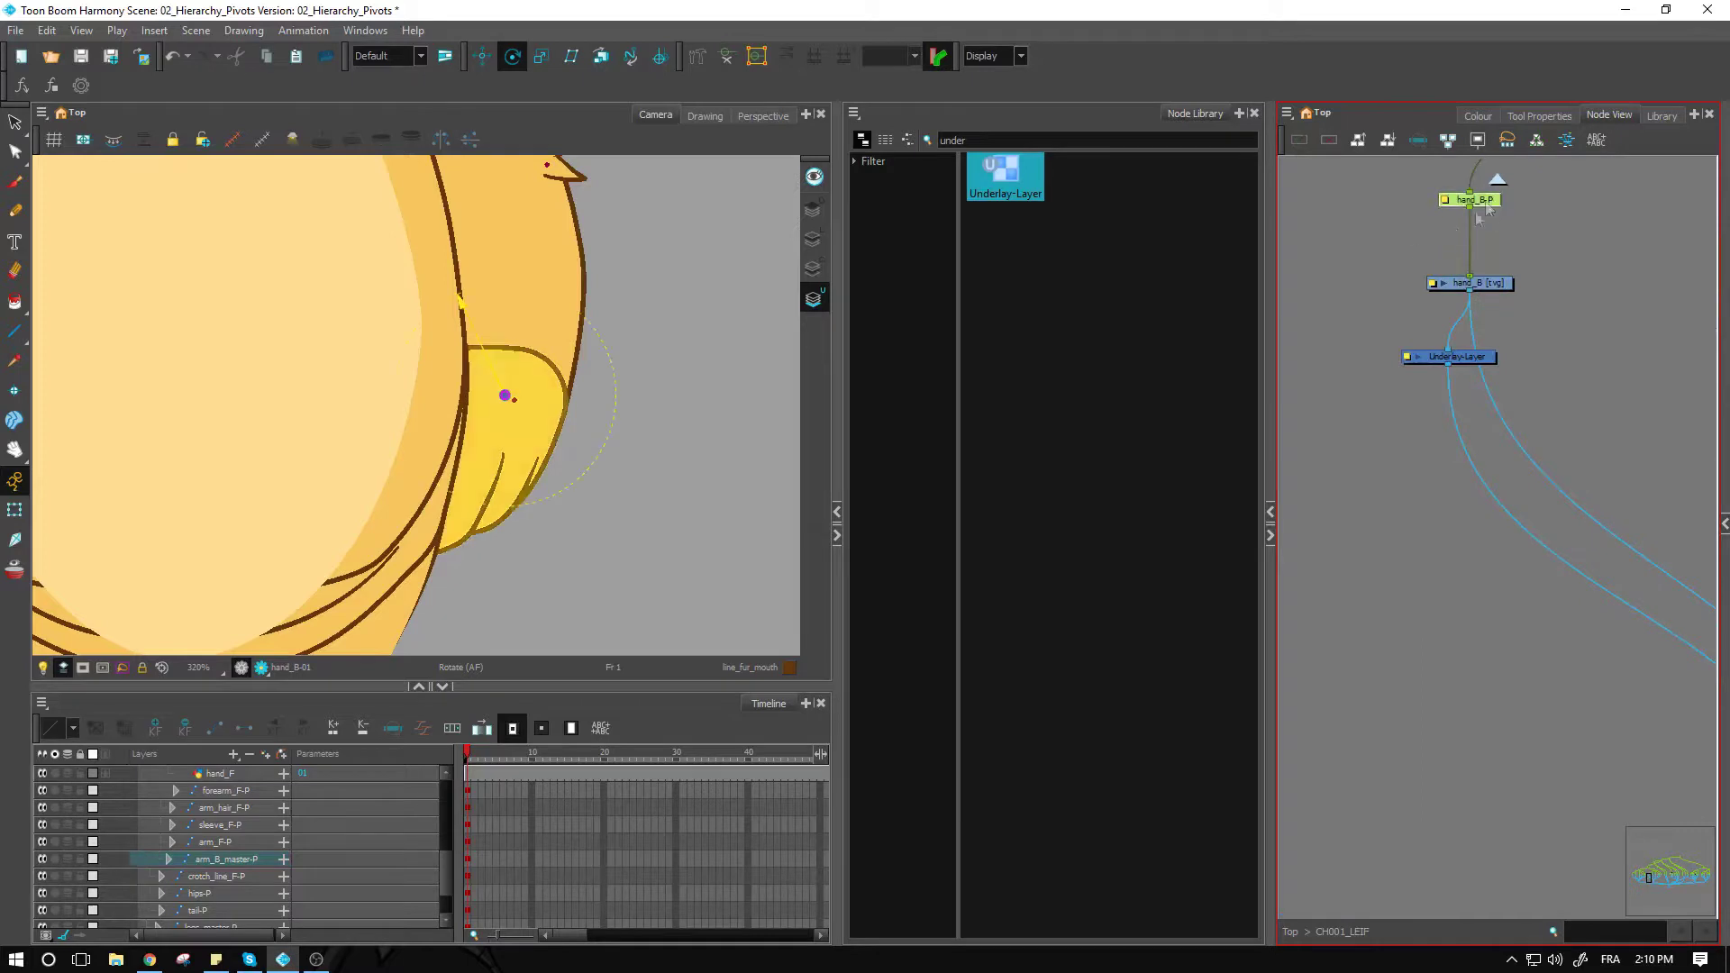
scroll(581, 394, up, 5)
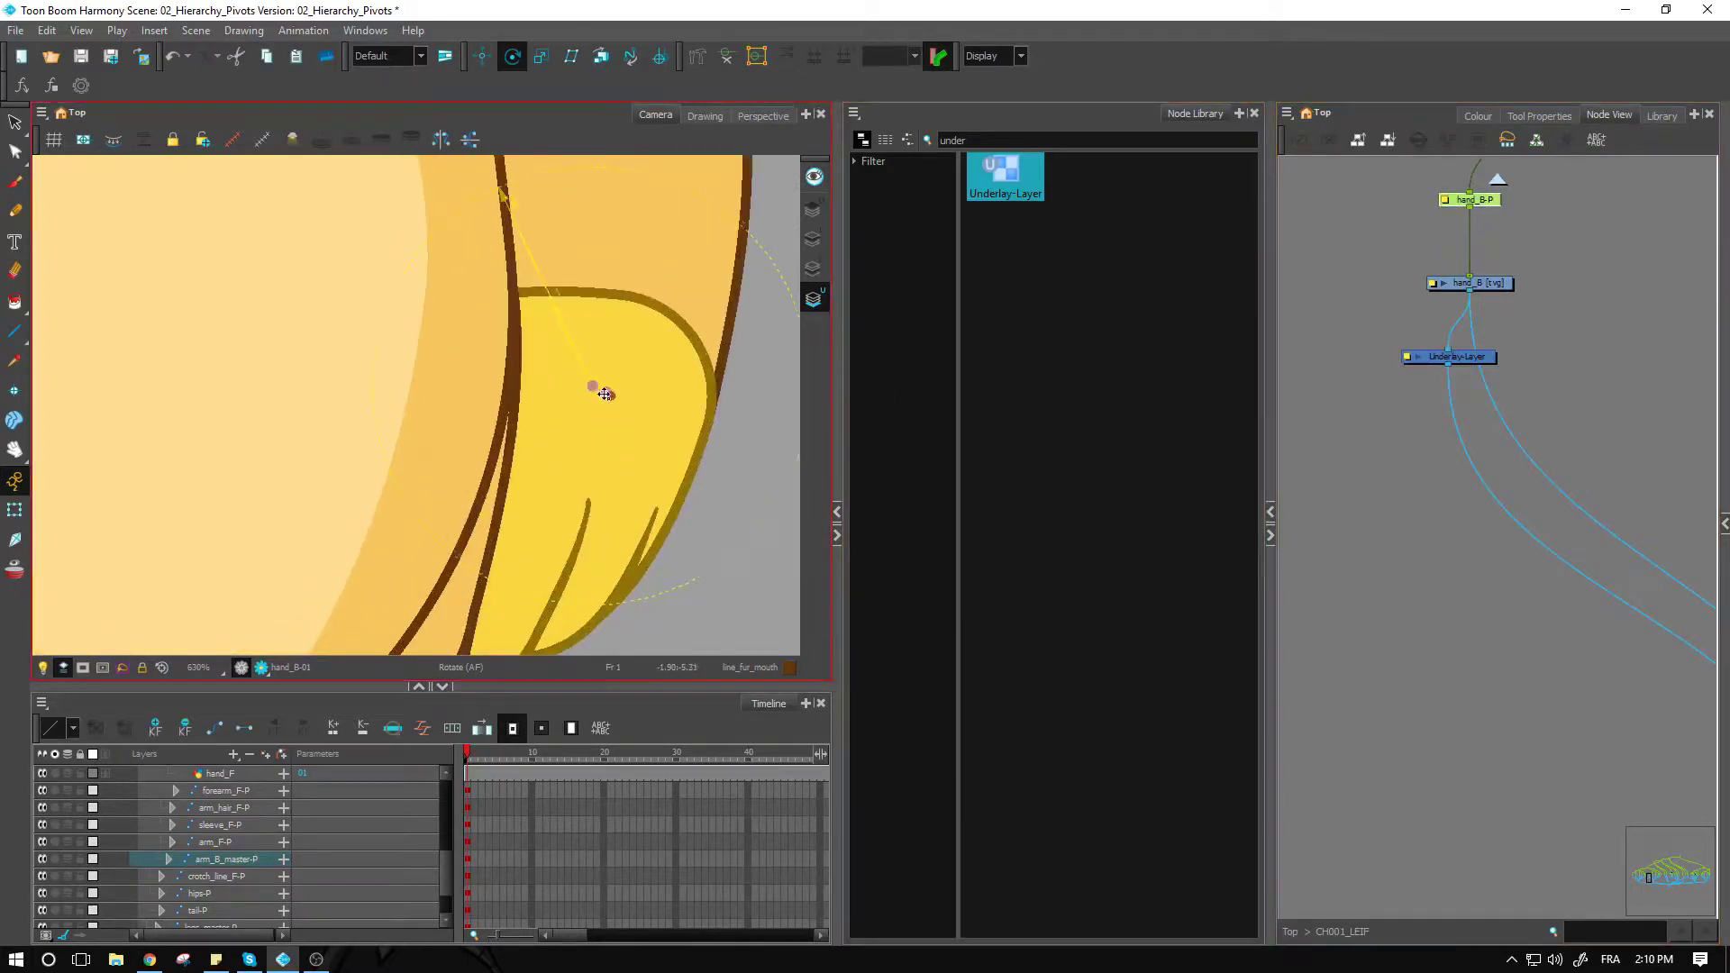
scroll(609, 398, up, 6)
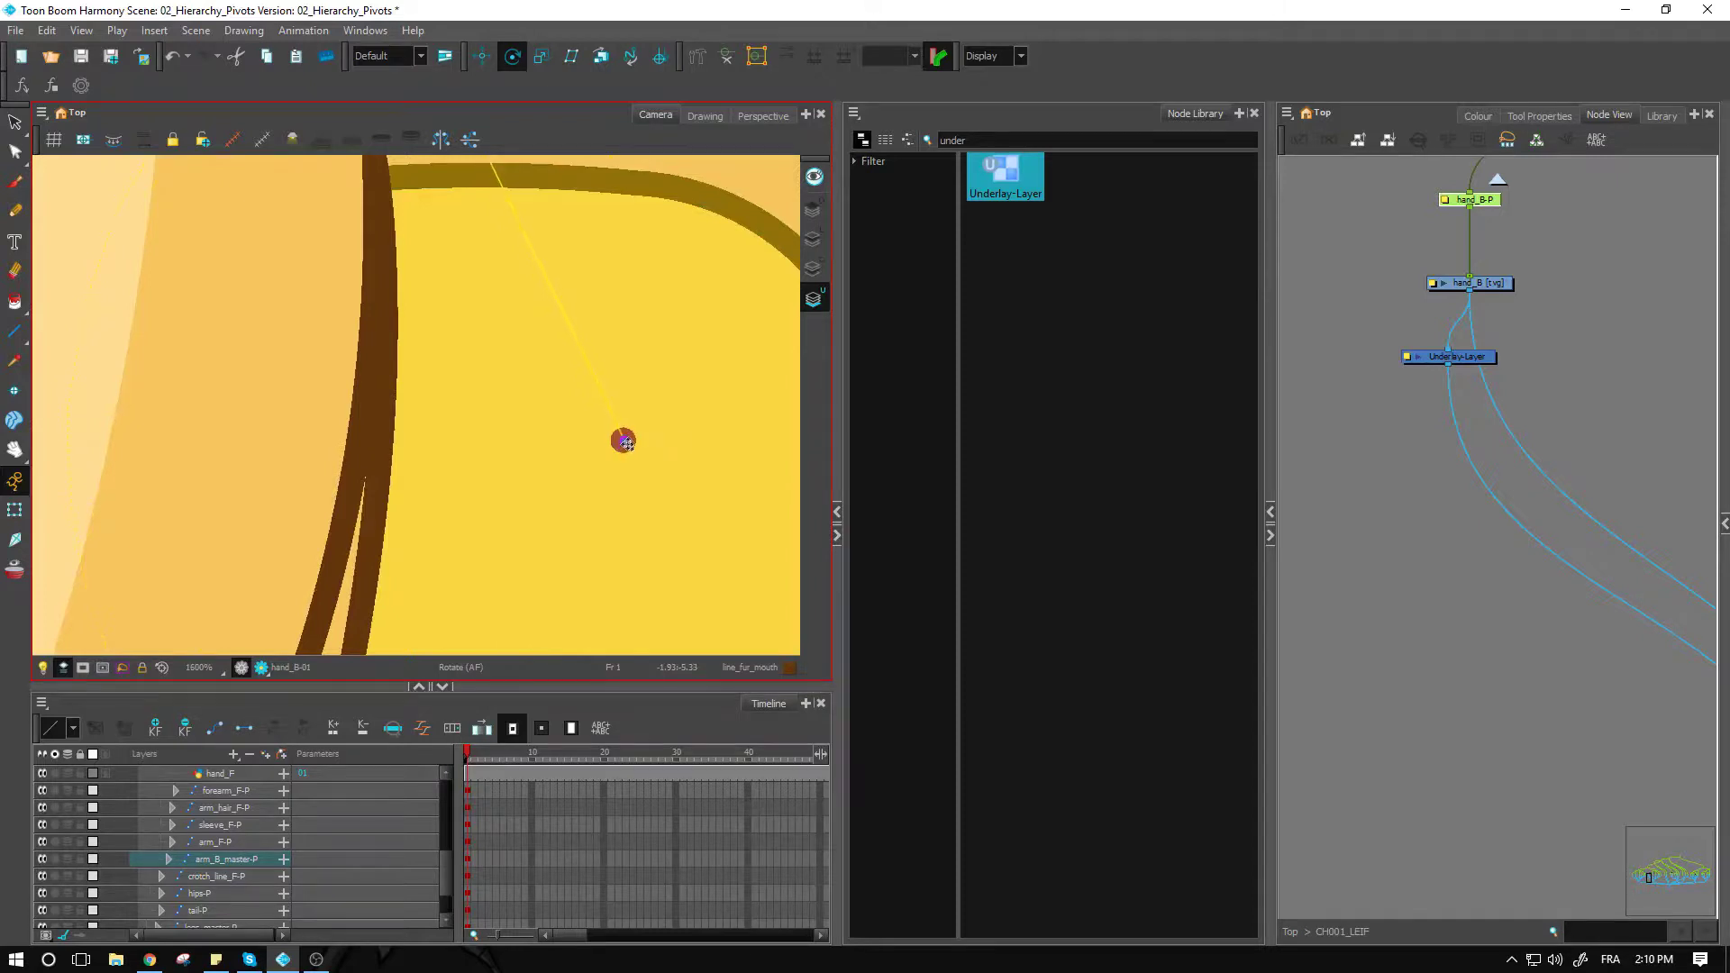
scroll(622, 455, down, 6)
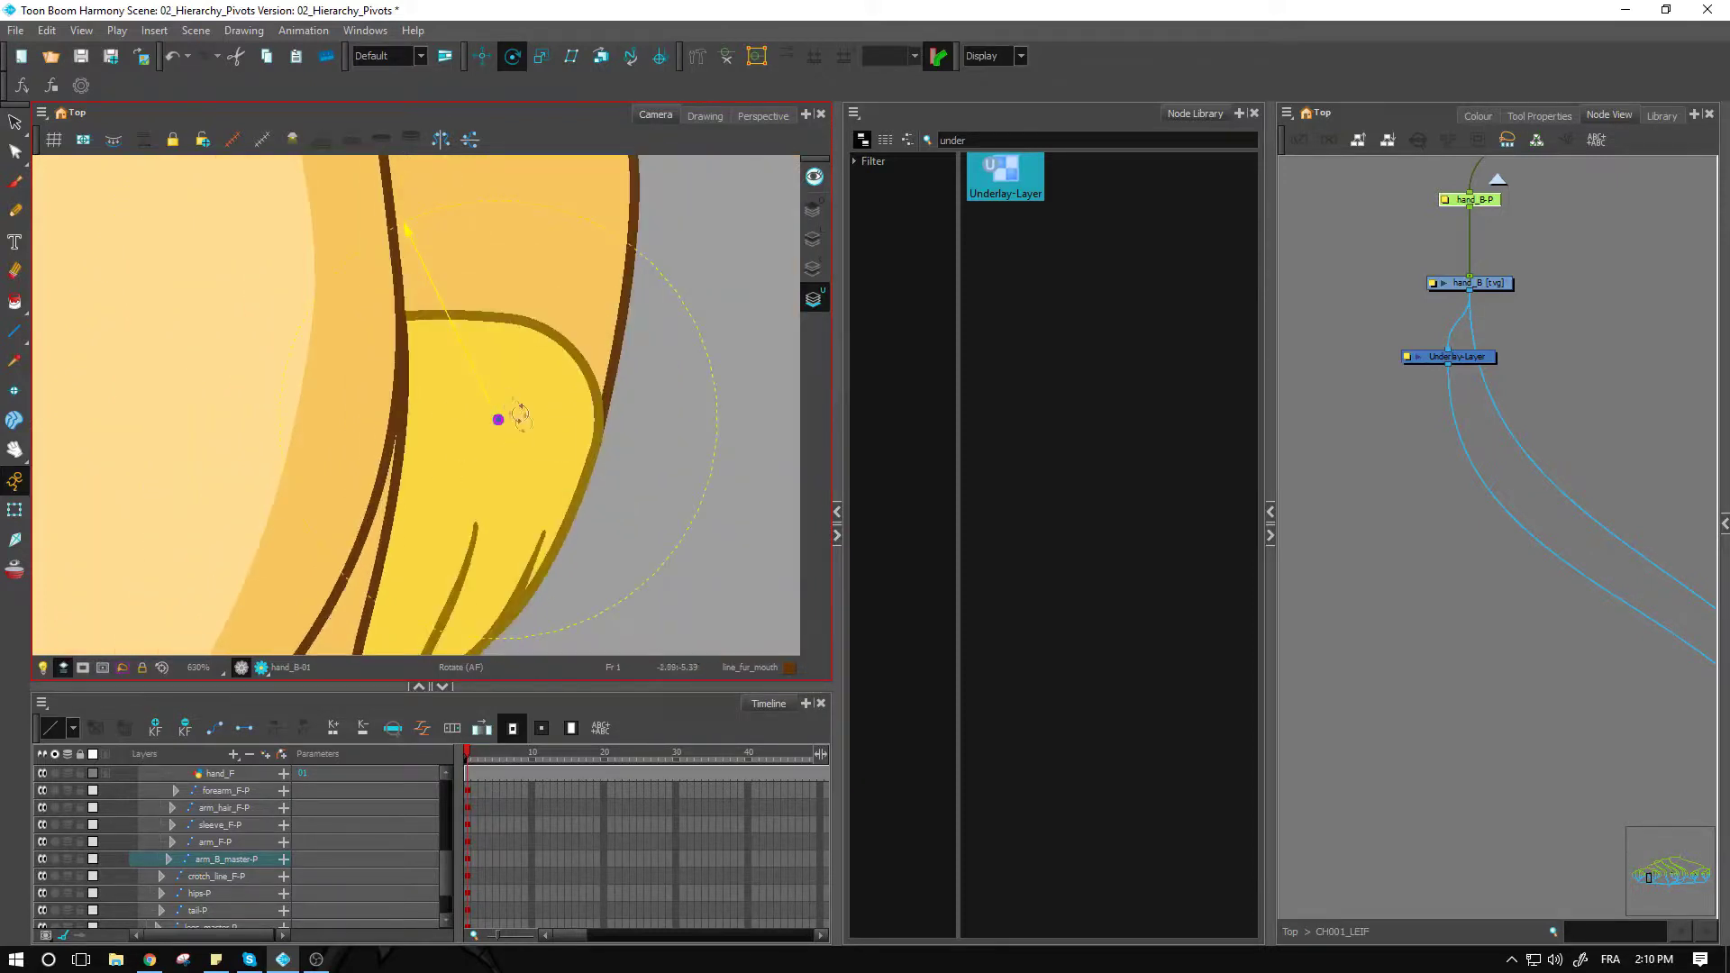
scroll(491, 425, down, 1)
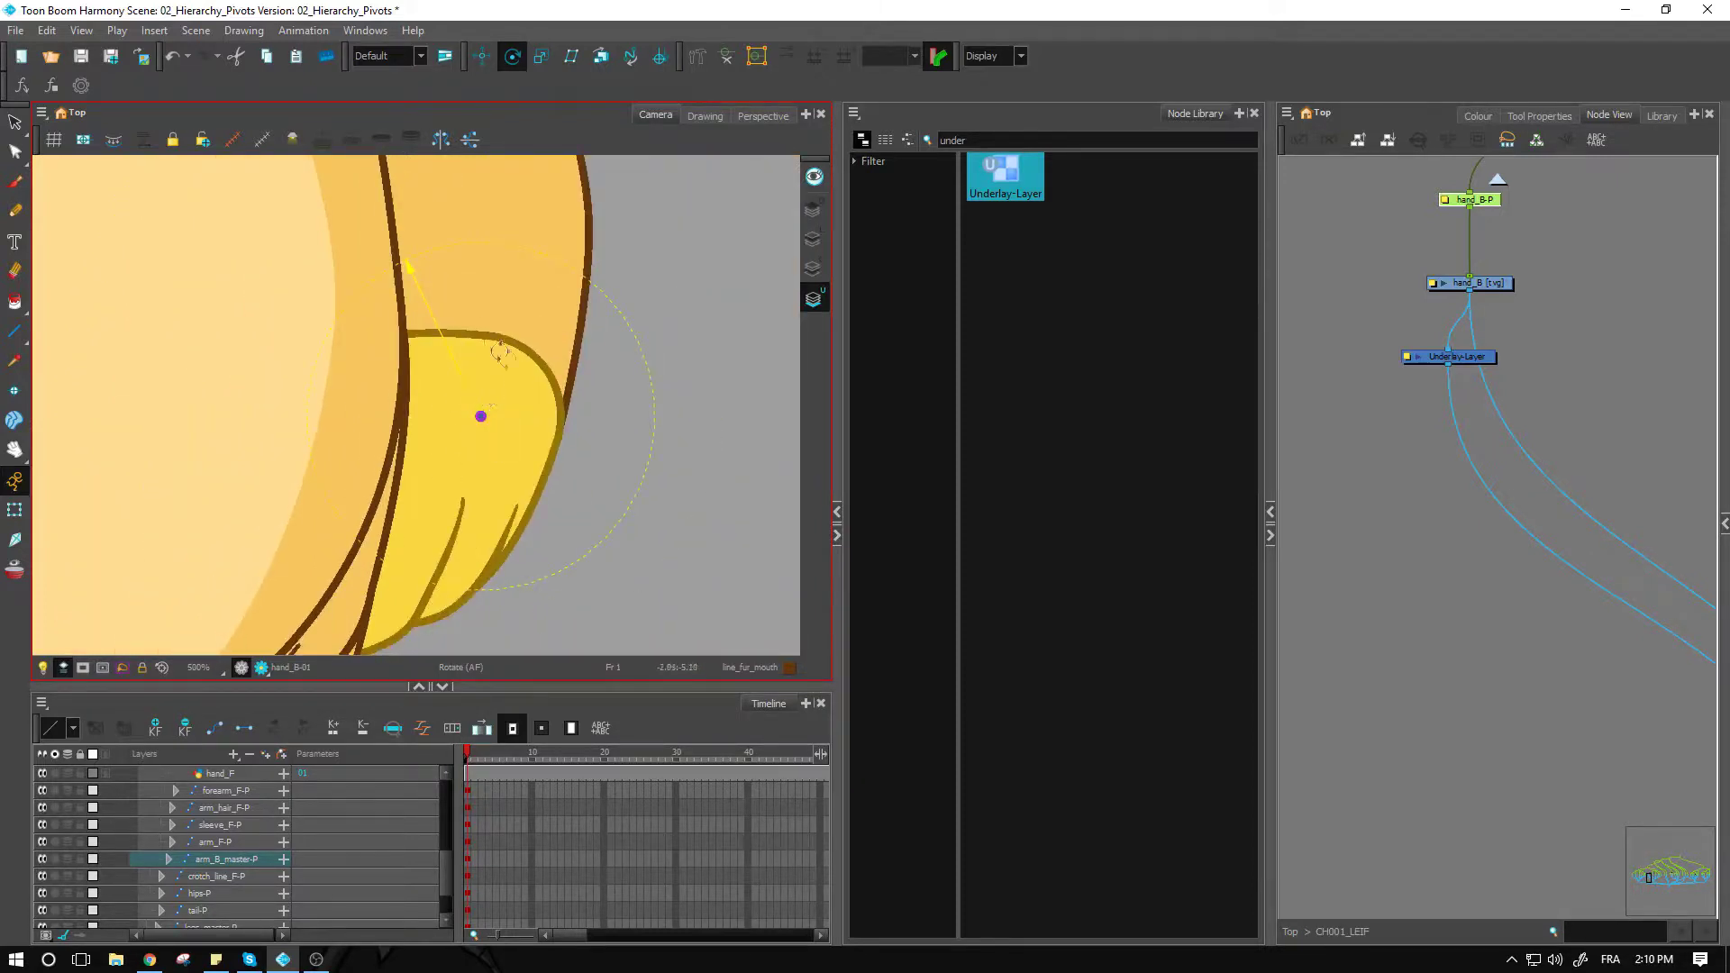
scroll(483, 415, down, 2)
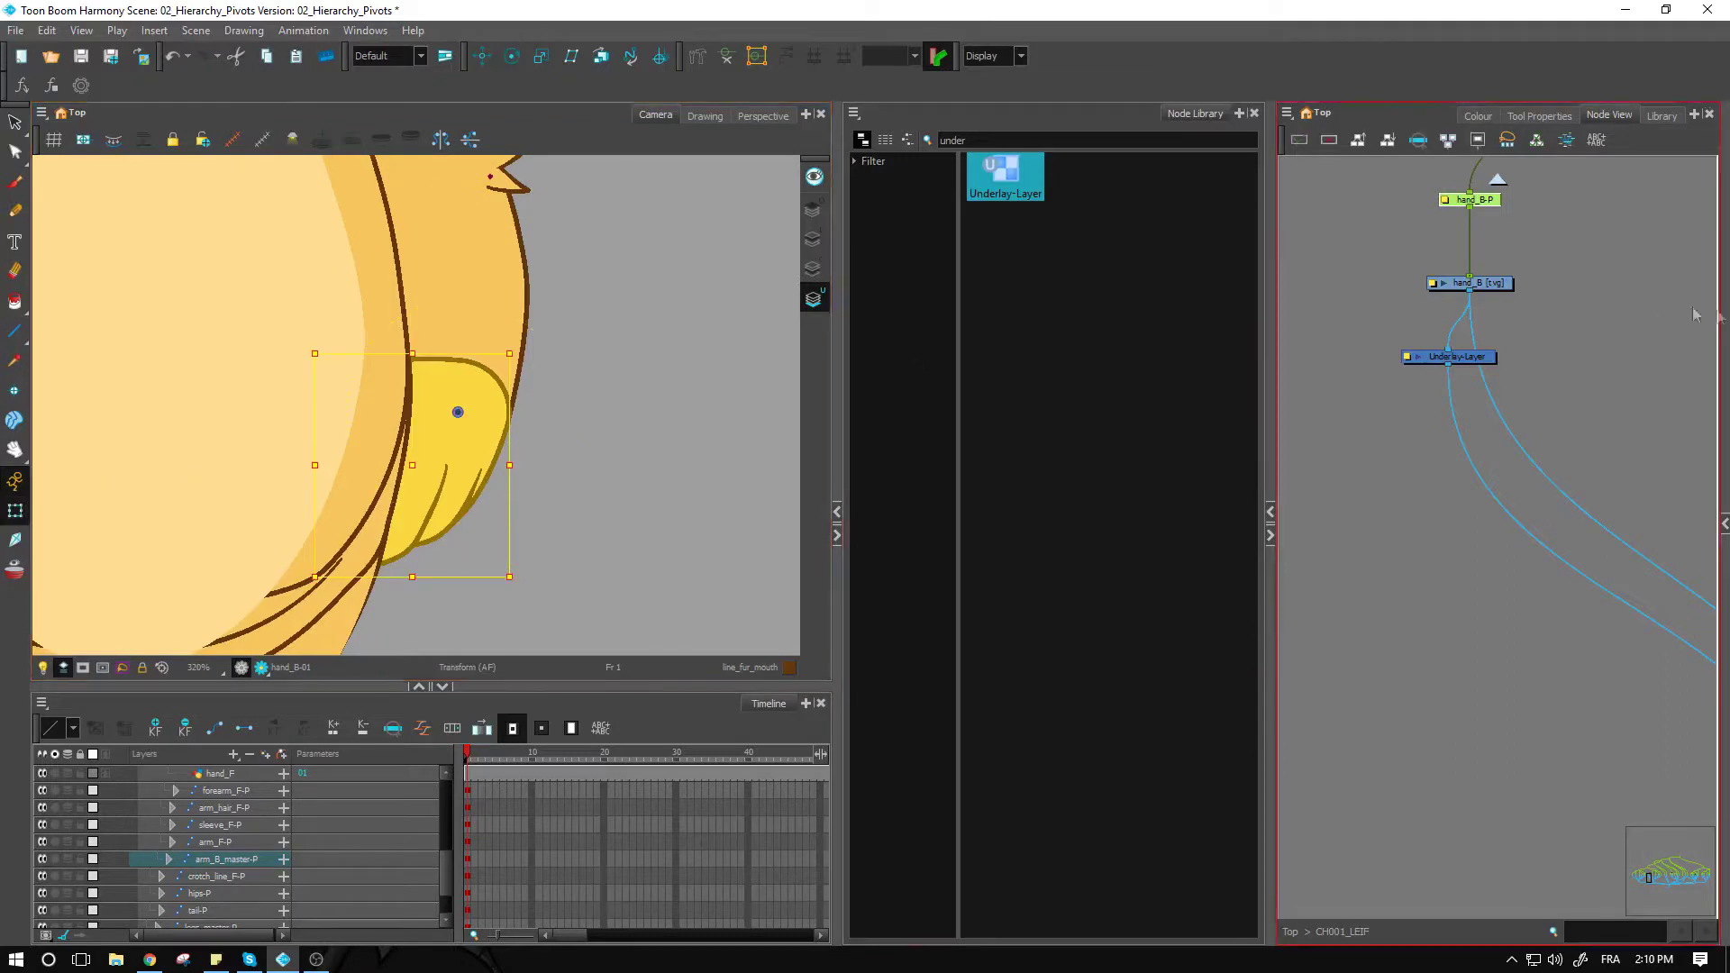
click(1598, 348)
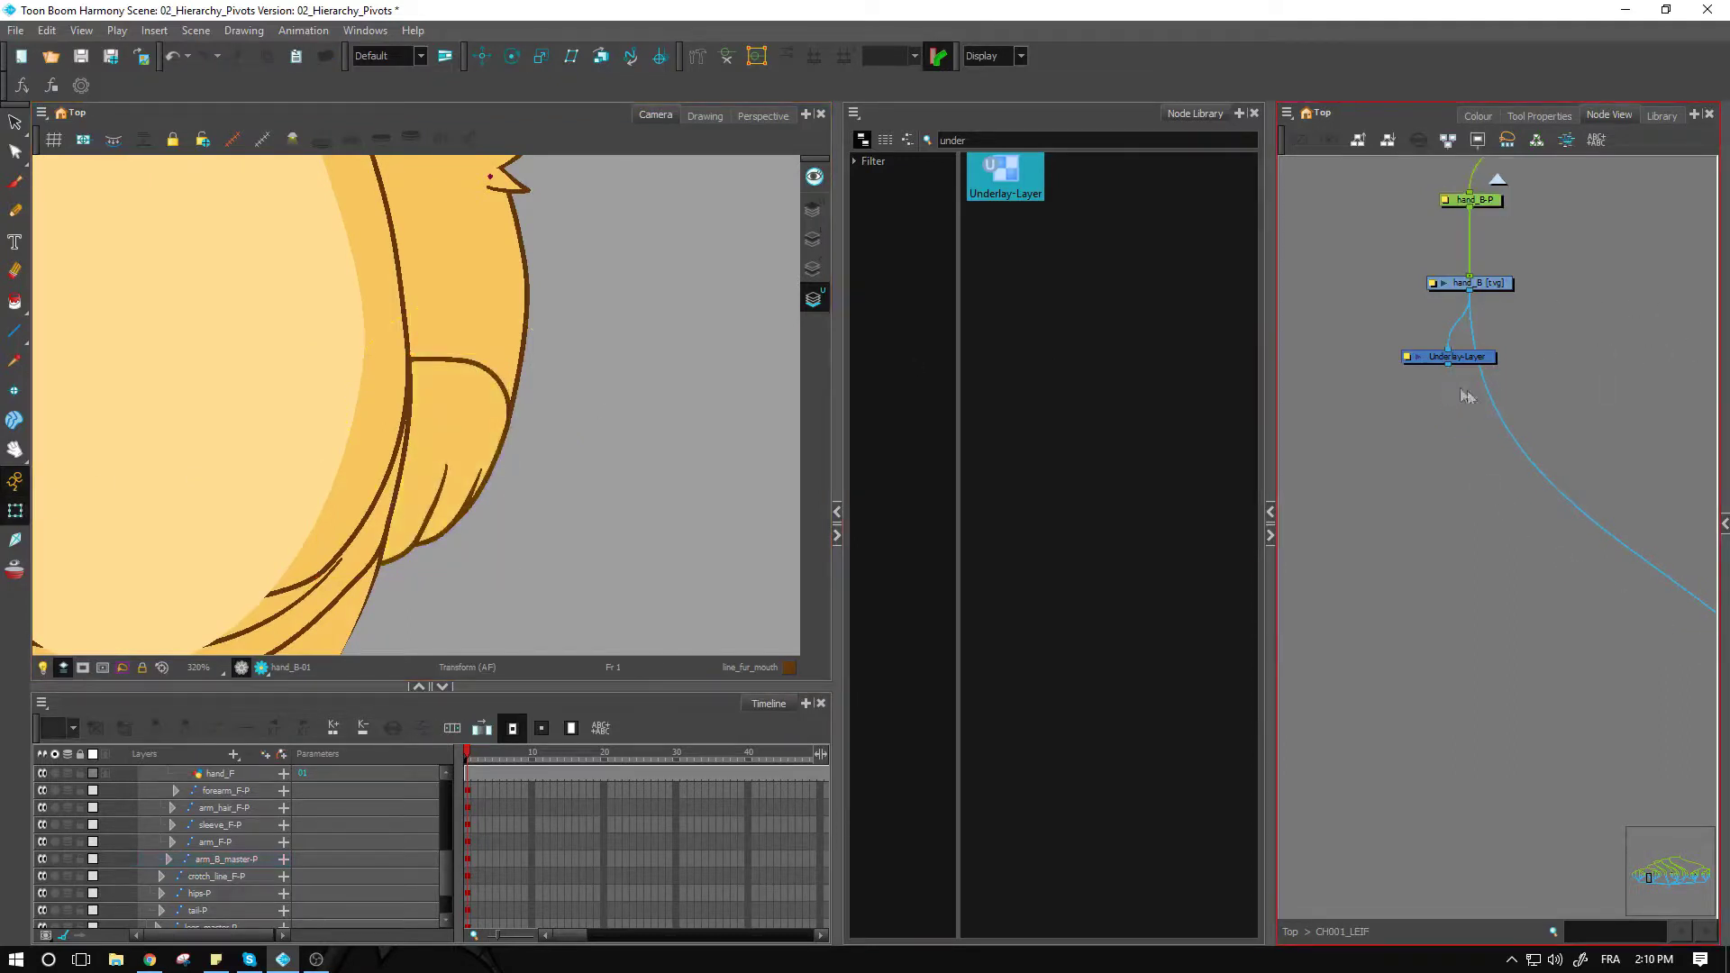
Delete the Underlay-Layer node and enable underlay art in hand_B's layer properties.
click(1437, 359)
key(Delete)
click(1433, 283)
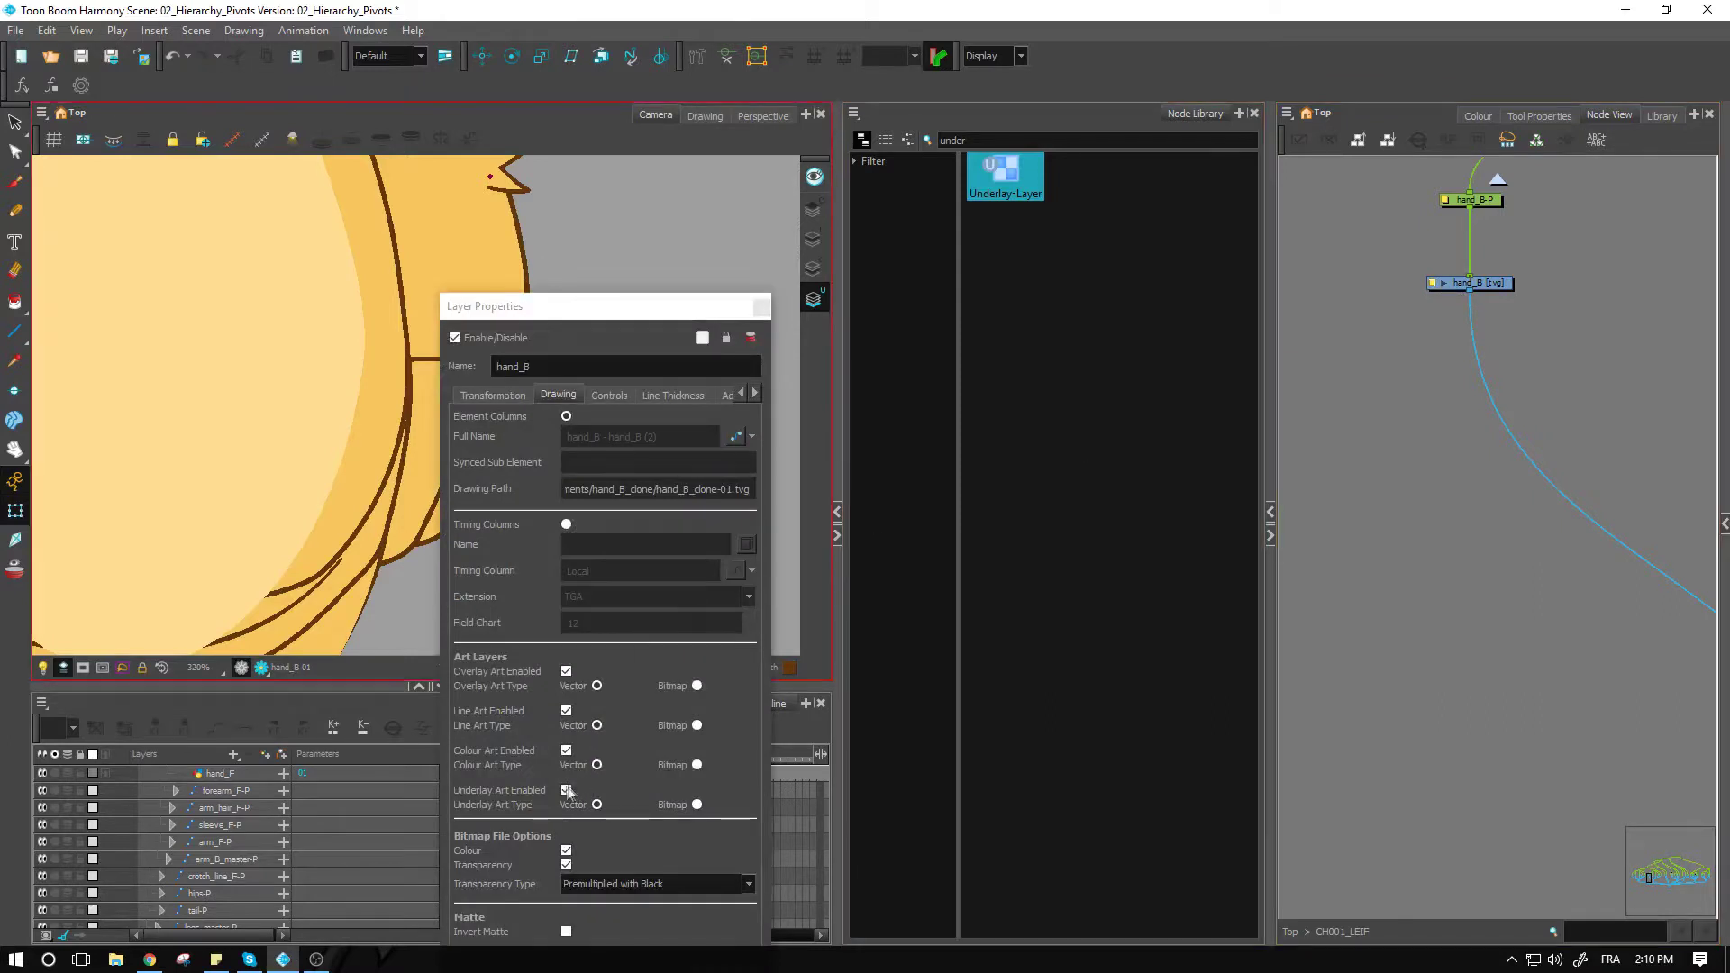
click(1340, 399)
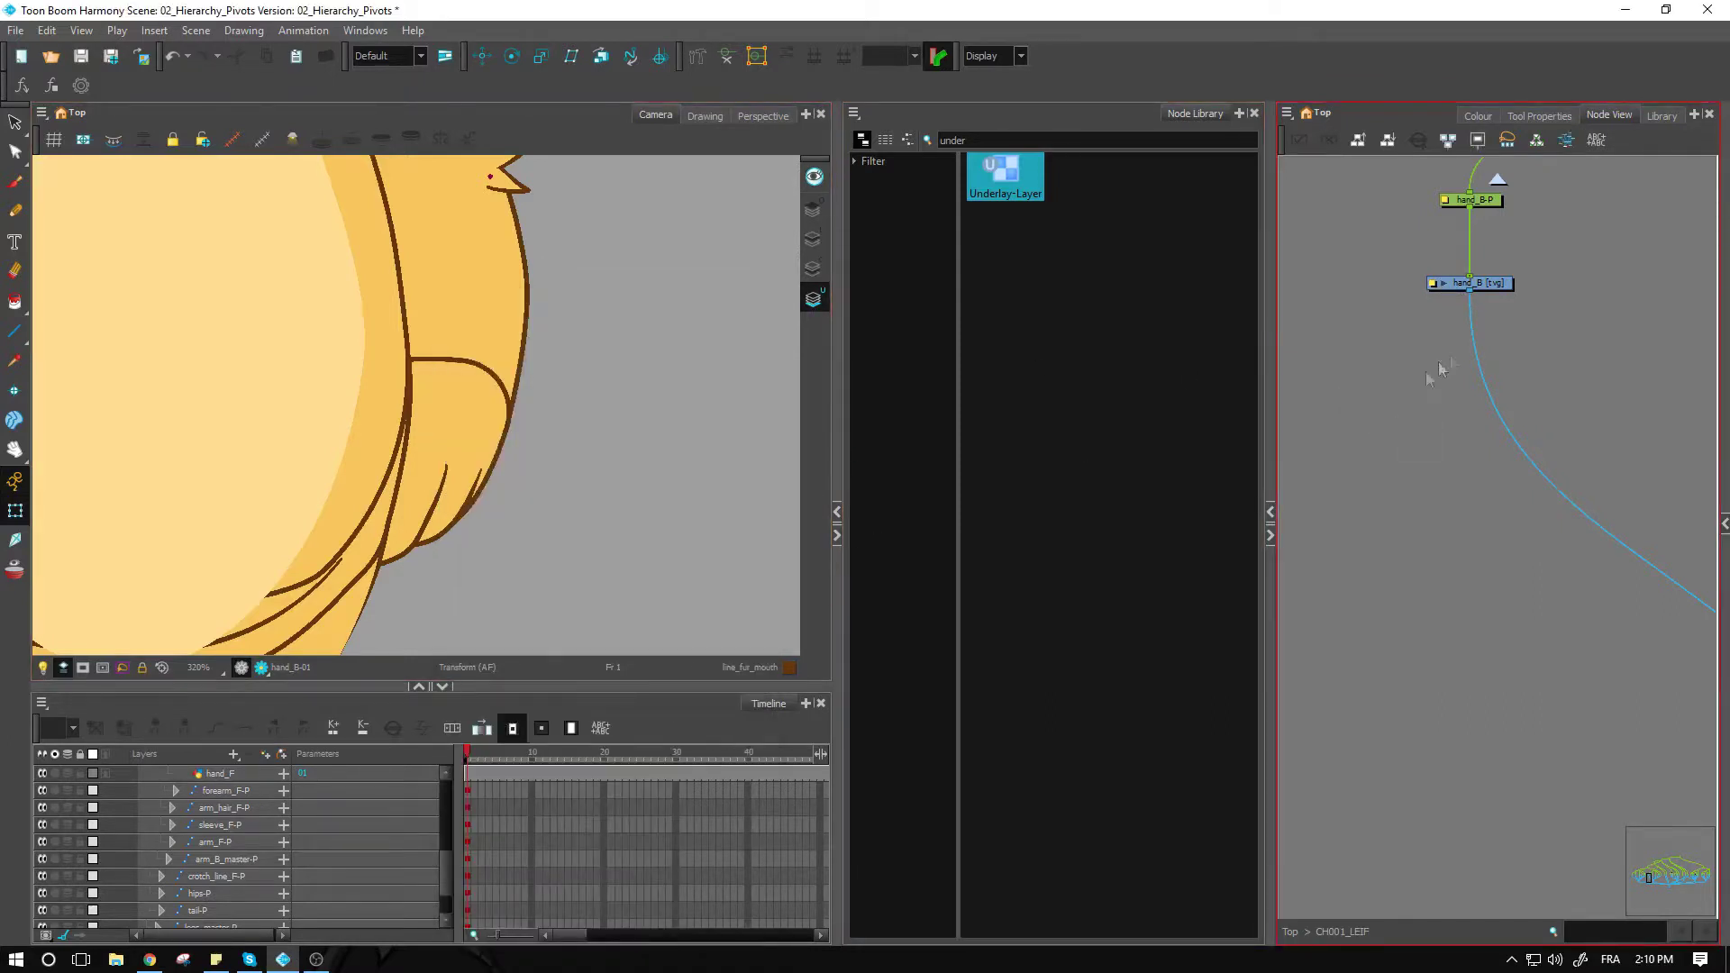
click(1470, 283)
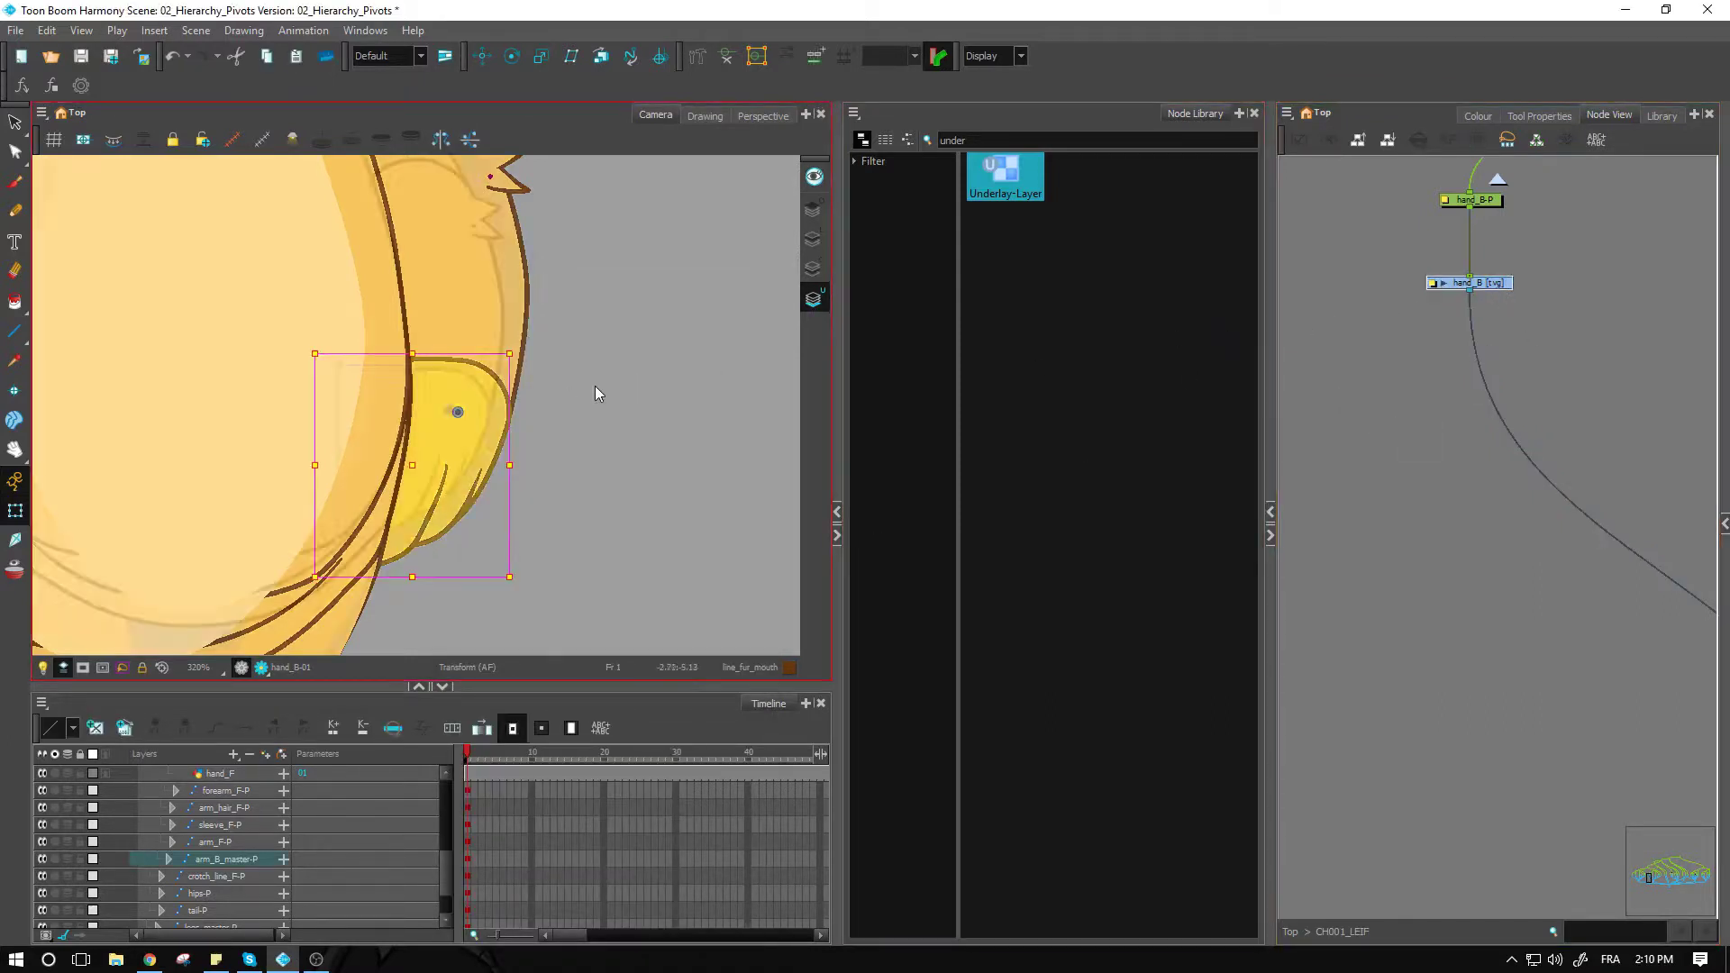
Centre the character and select the hand_B-P peg node to show its transform box.
scroll(541, 407, down, 2)
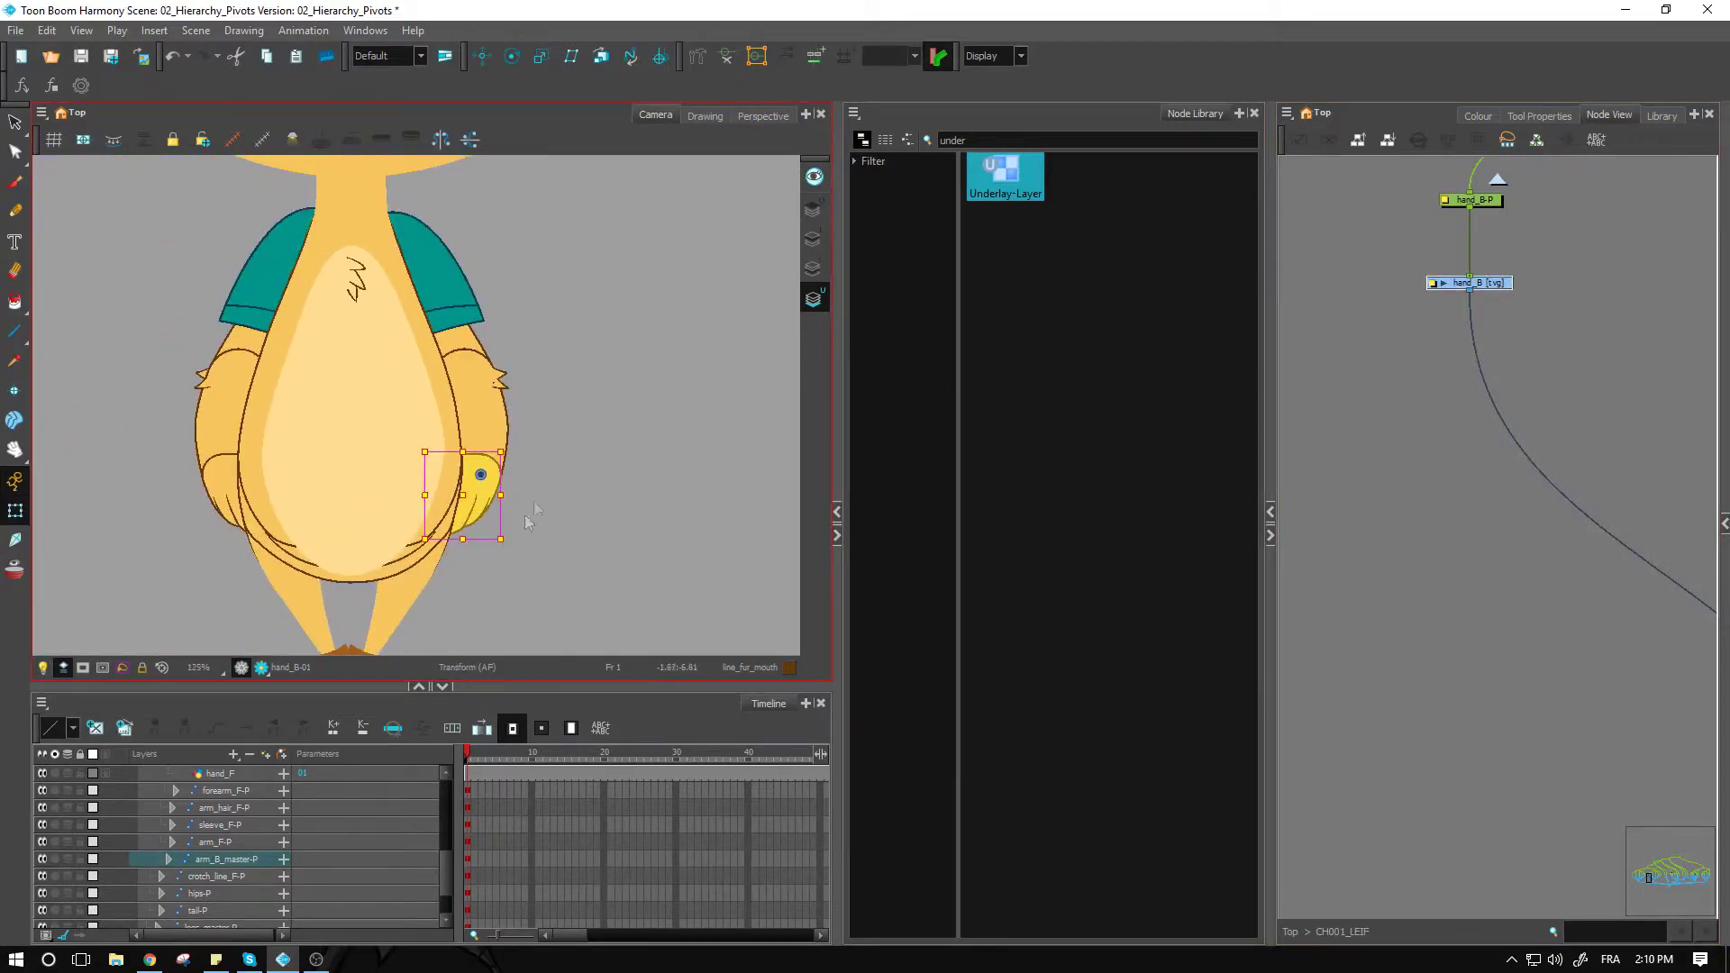
drag(560, 481, 618, 522)
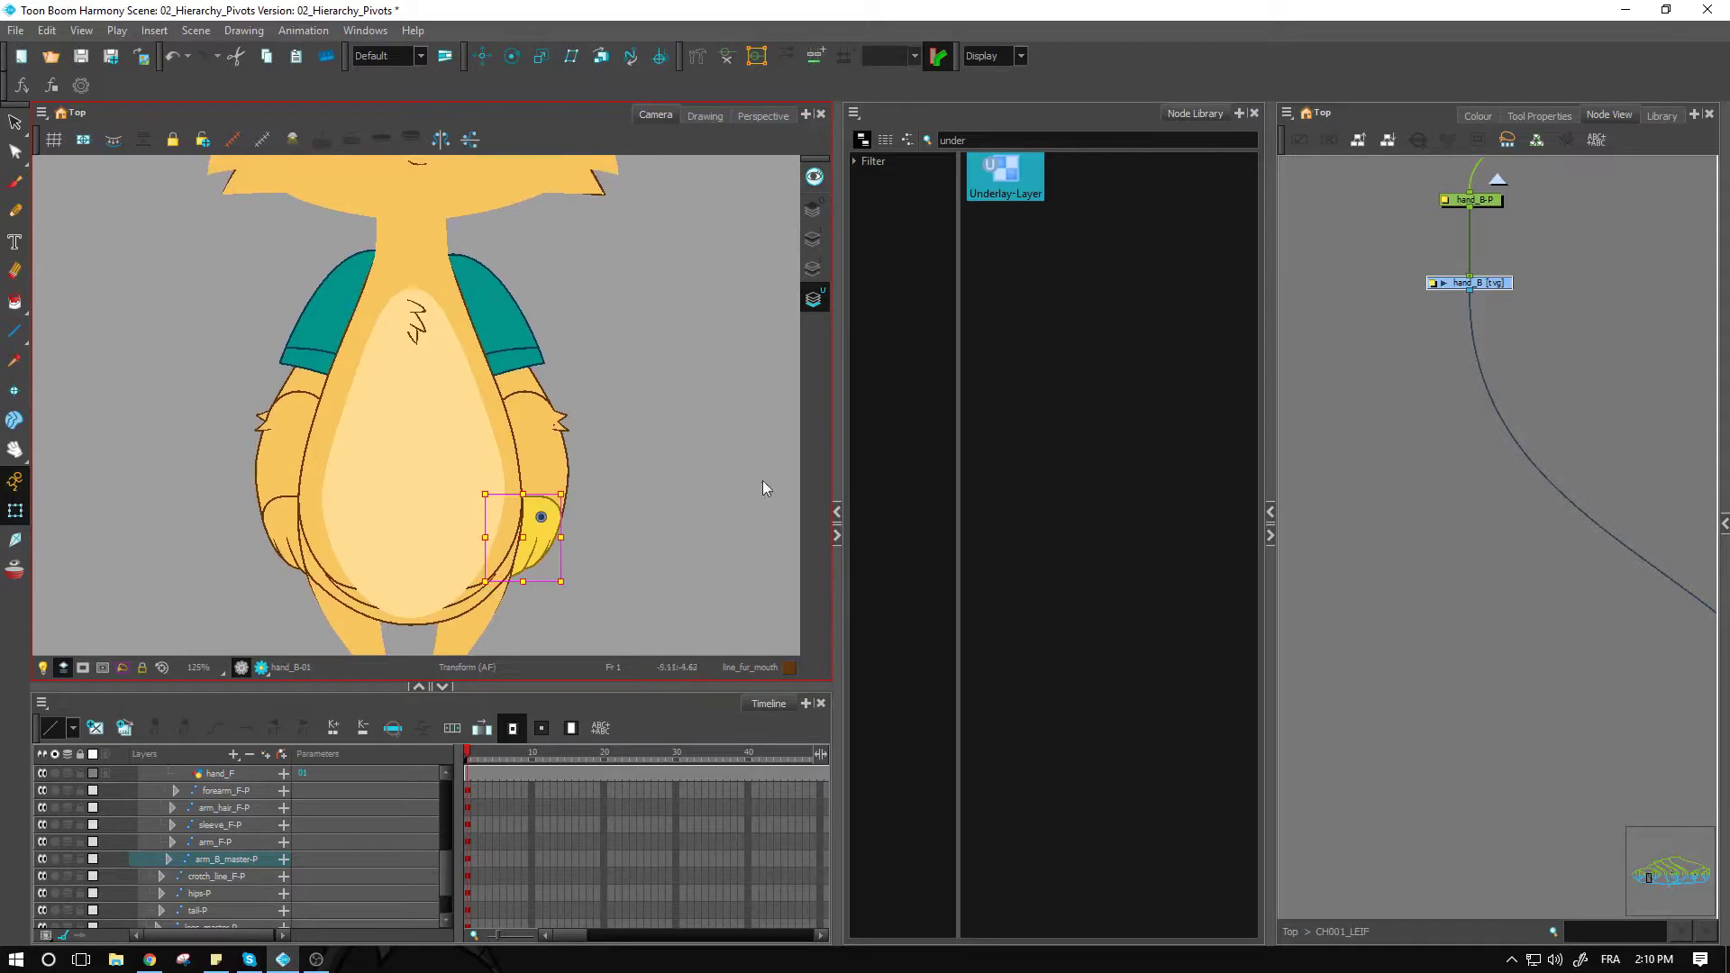
click(1576, 341)
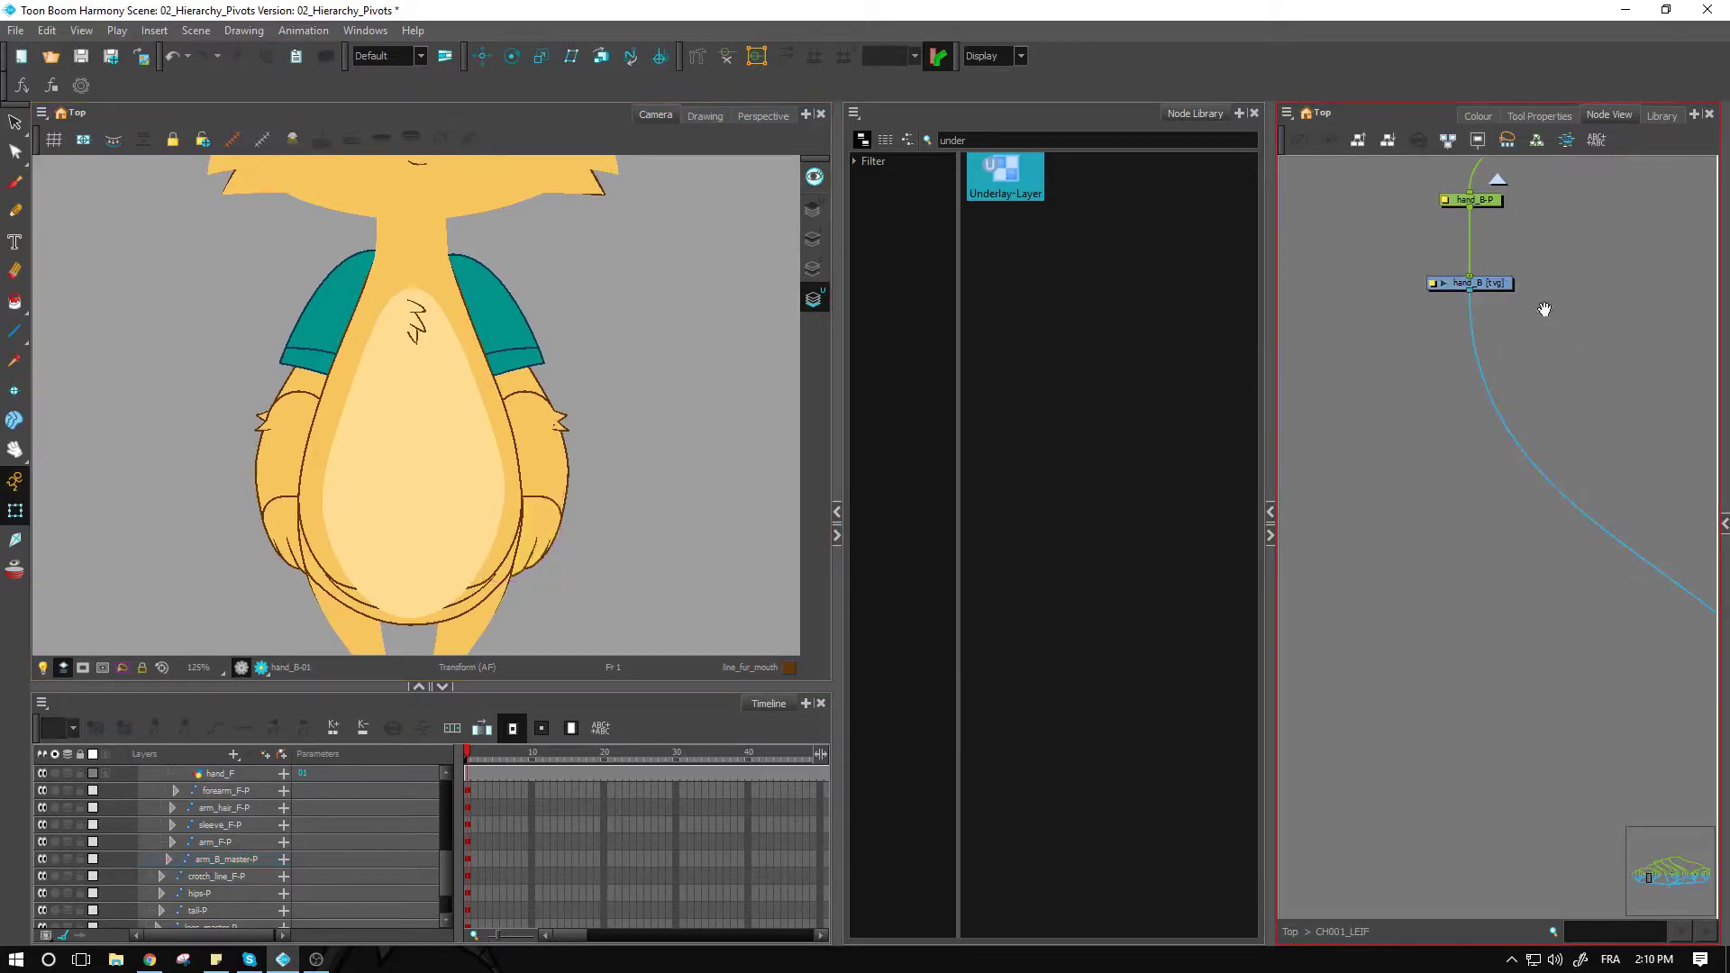
drag(1536, 300, 1563, 533)
click(1521, 434)
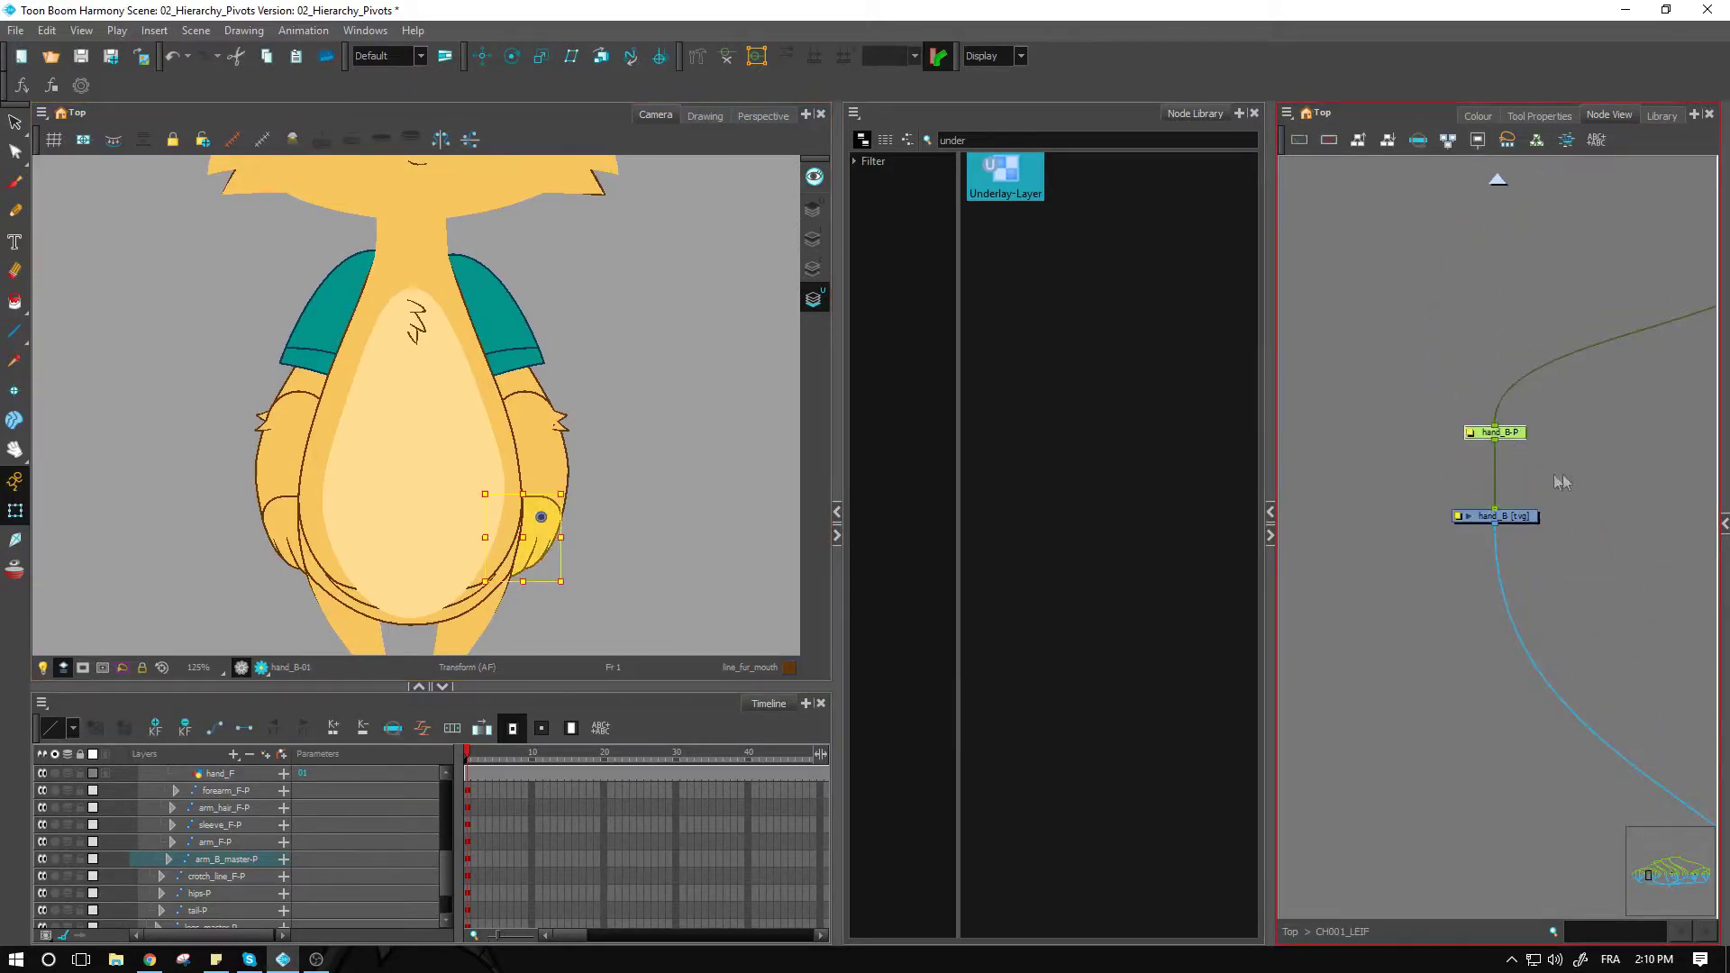
click(453, 473)
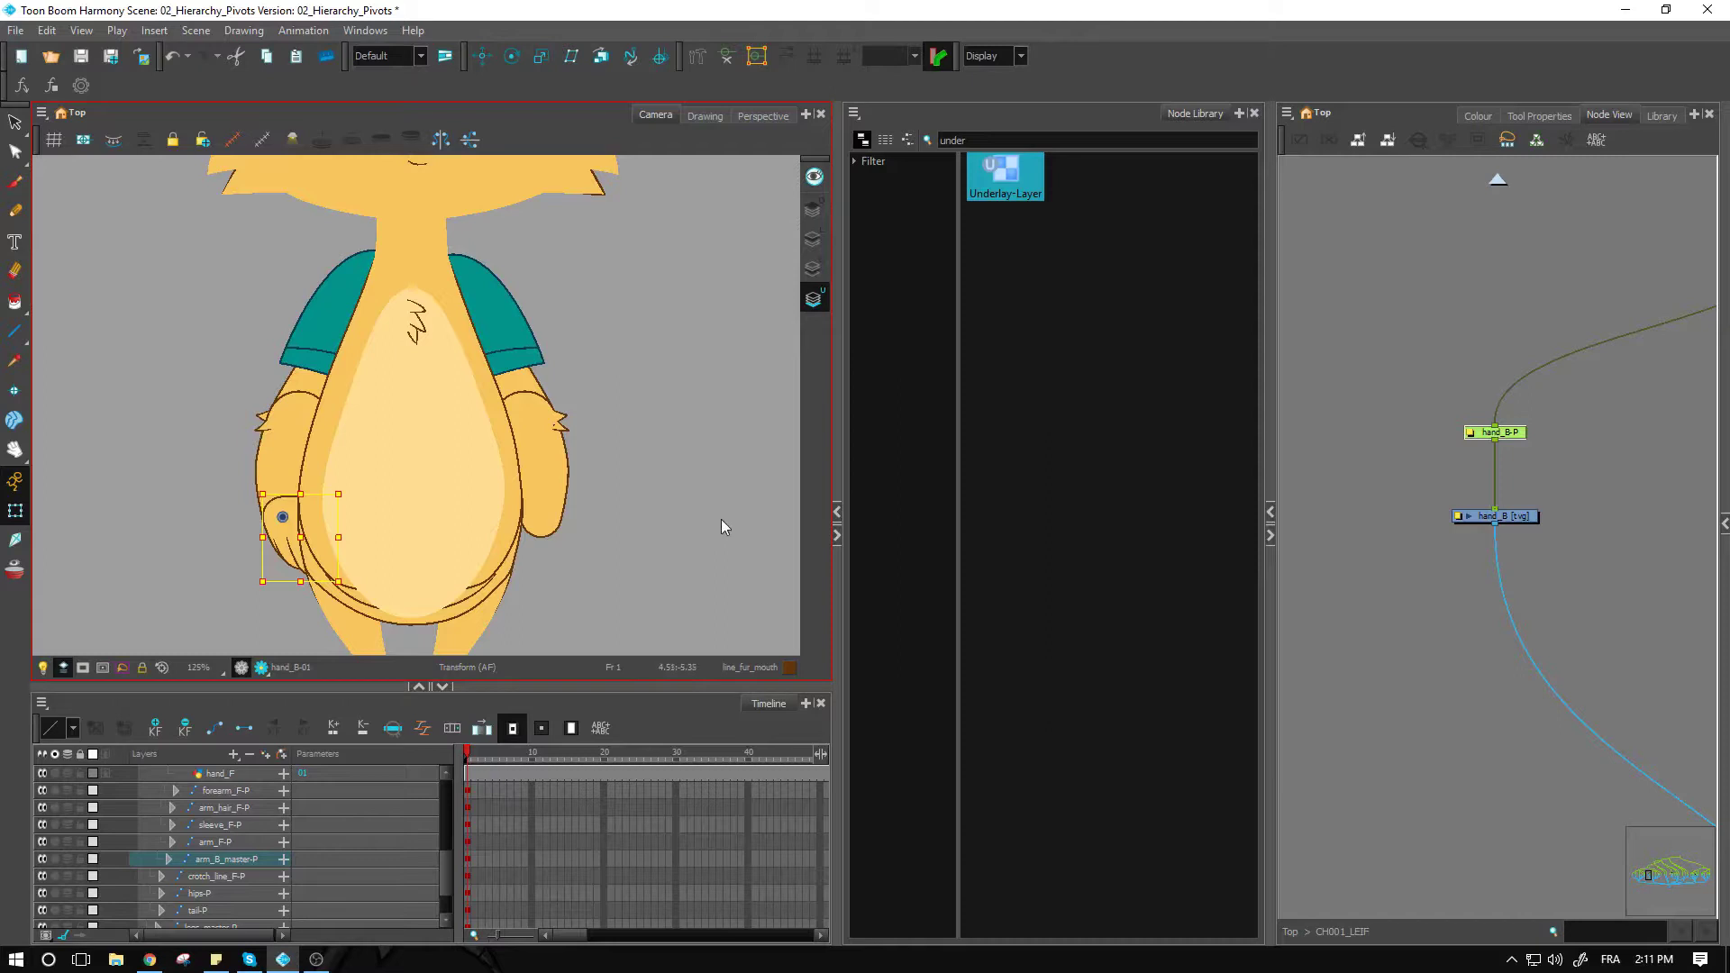
click(1450, 548)
key(alt+s)
click(529, 558)
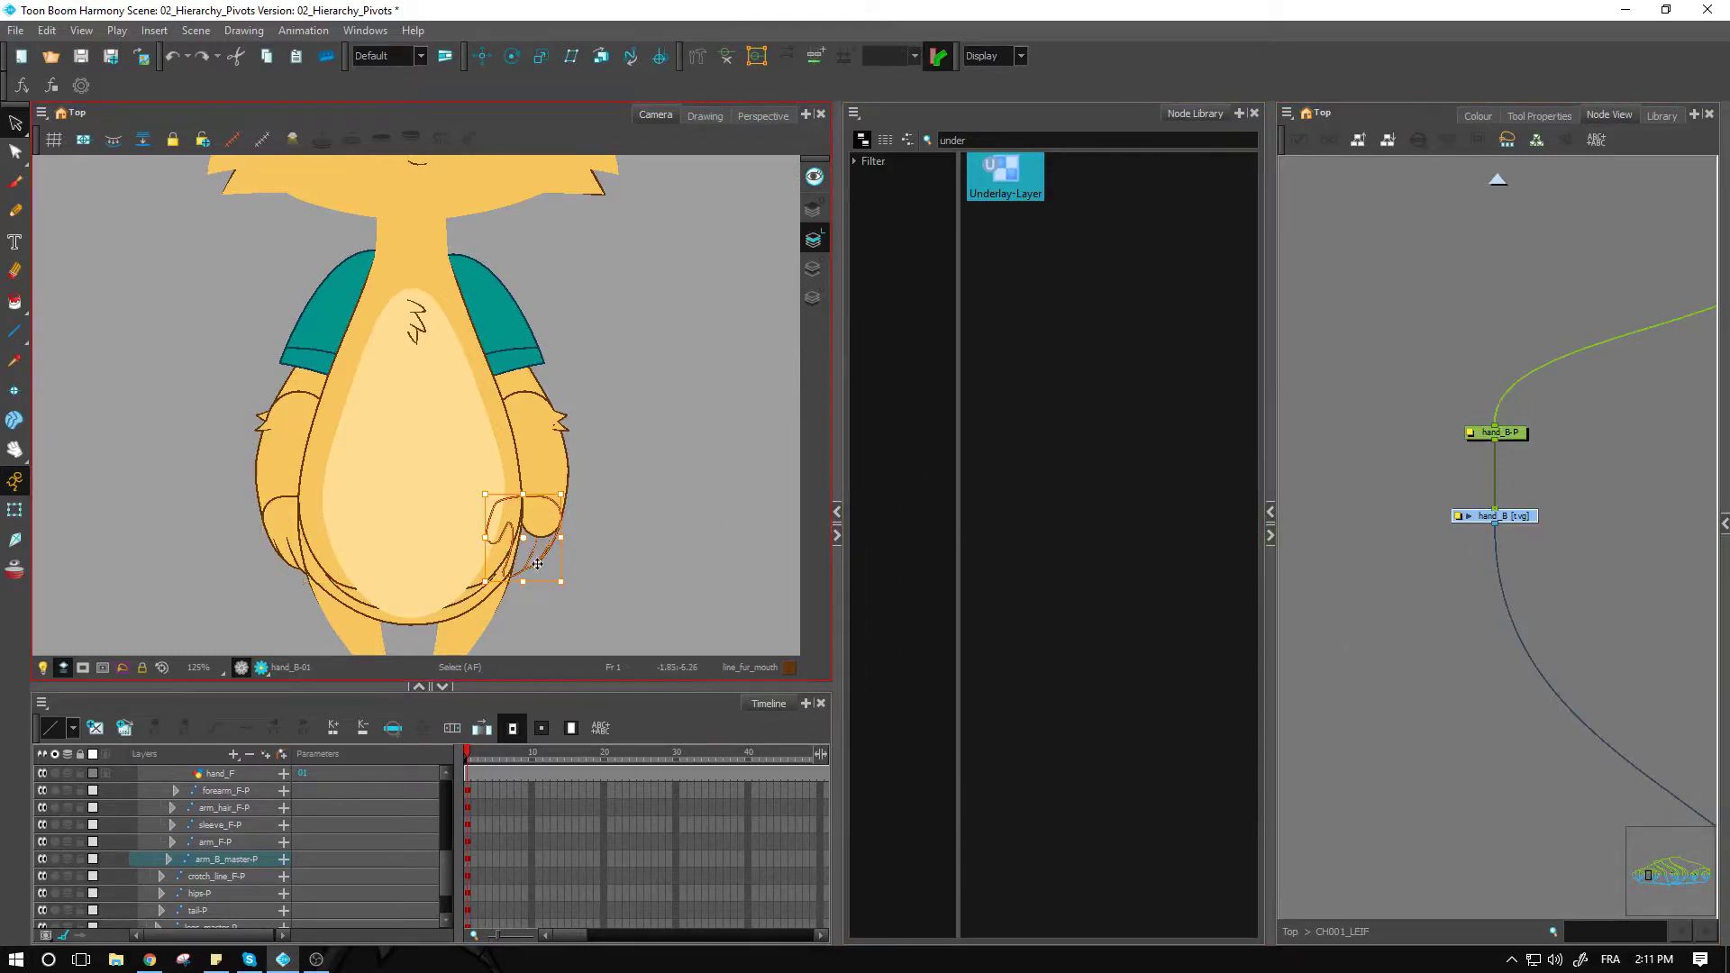
drag(533, 563, 567, 566)
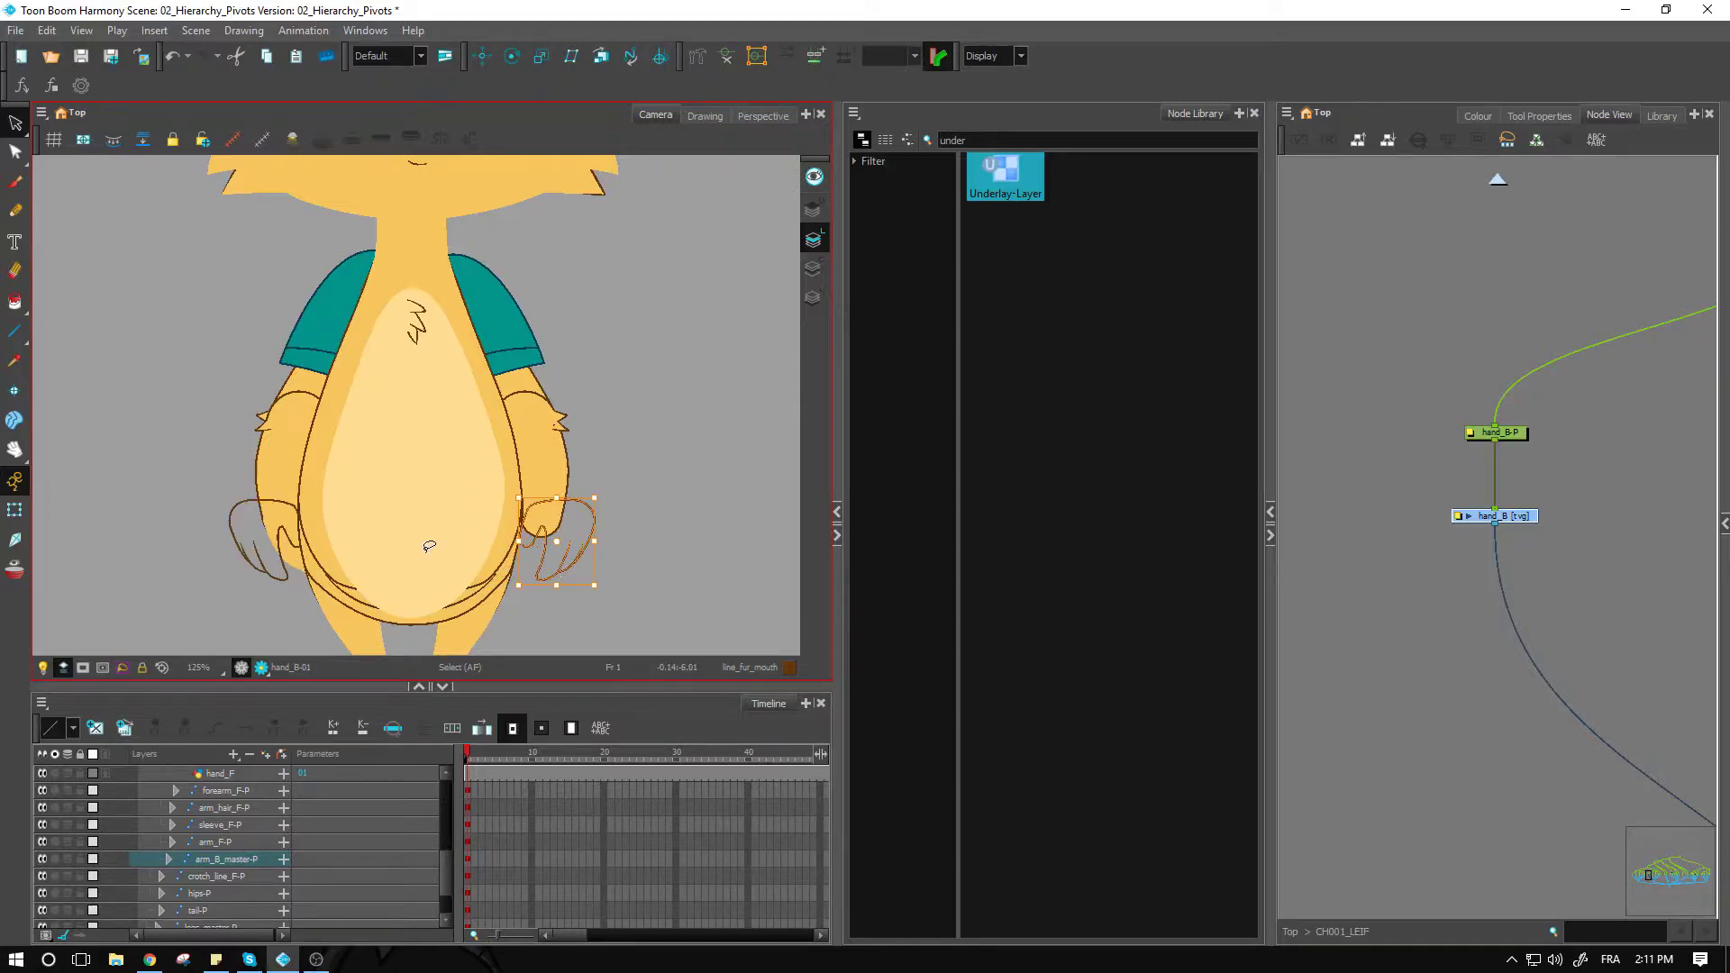
key(ctrl+z)
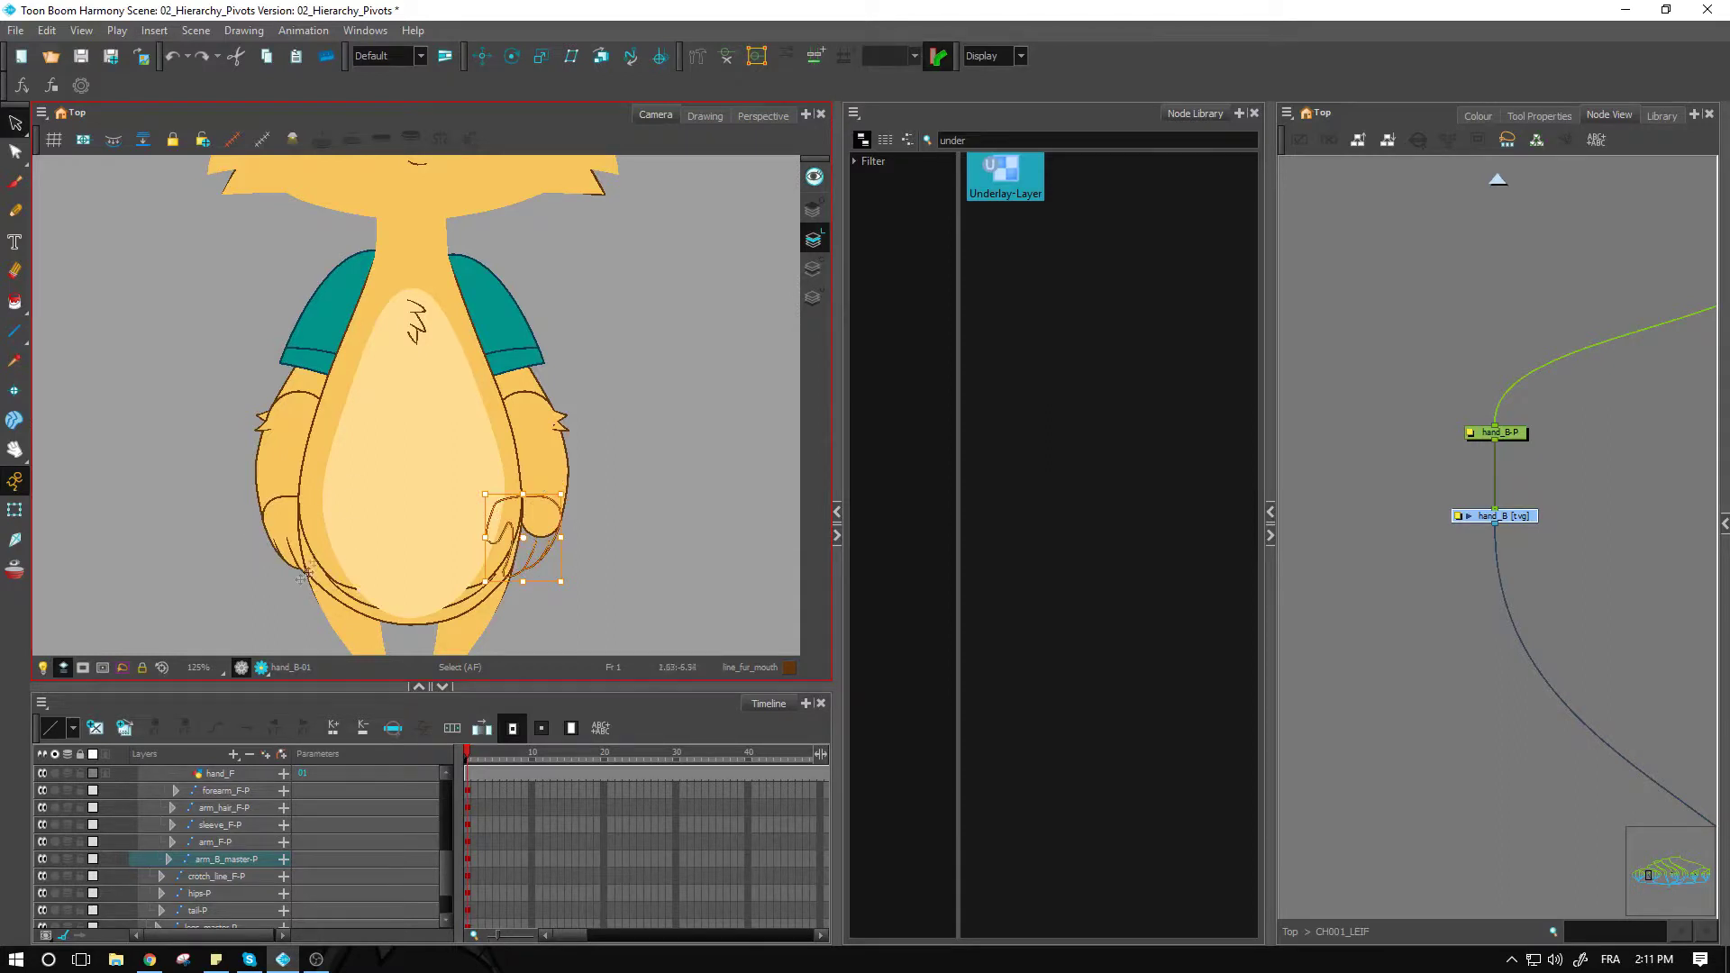
key(shift+t)
drag(1529, 514, 1532, 516)
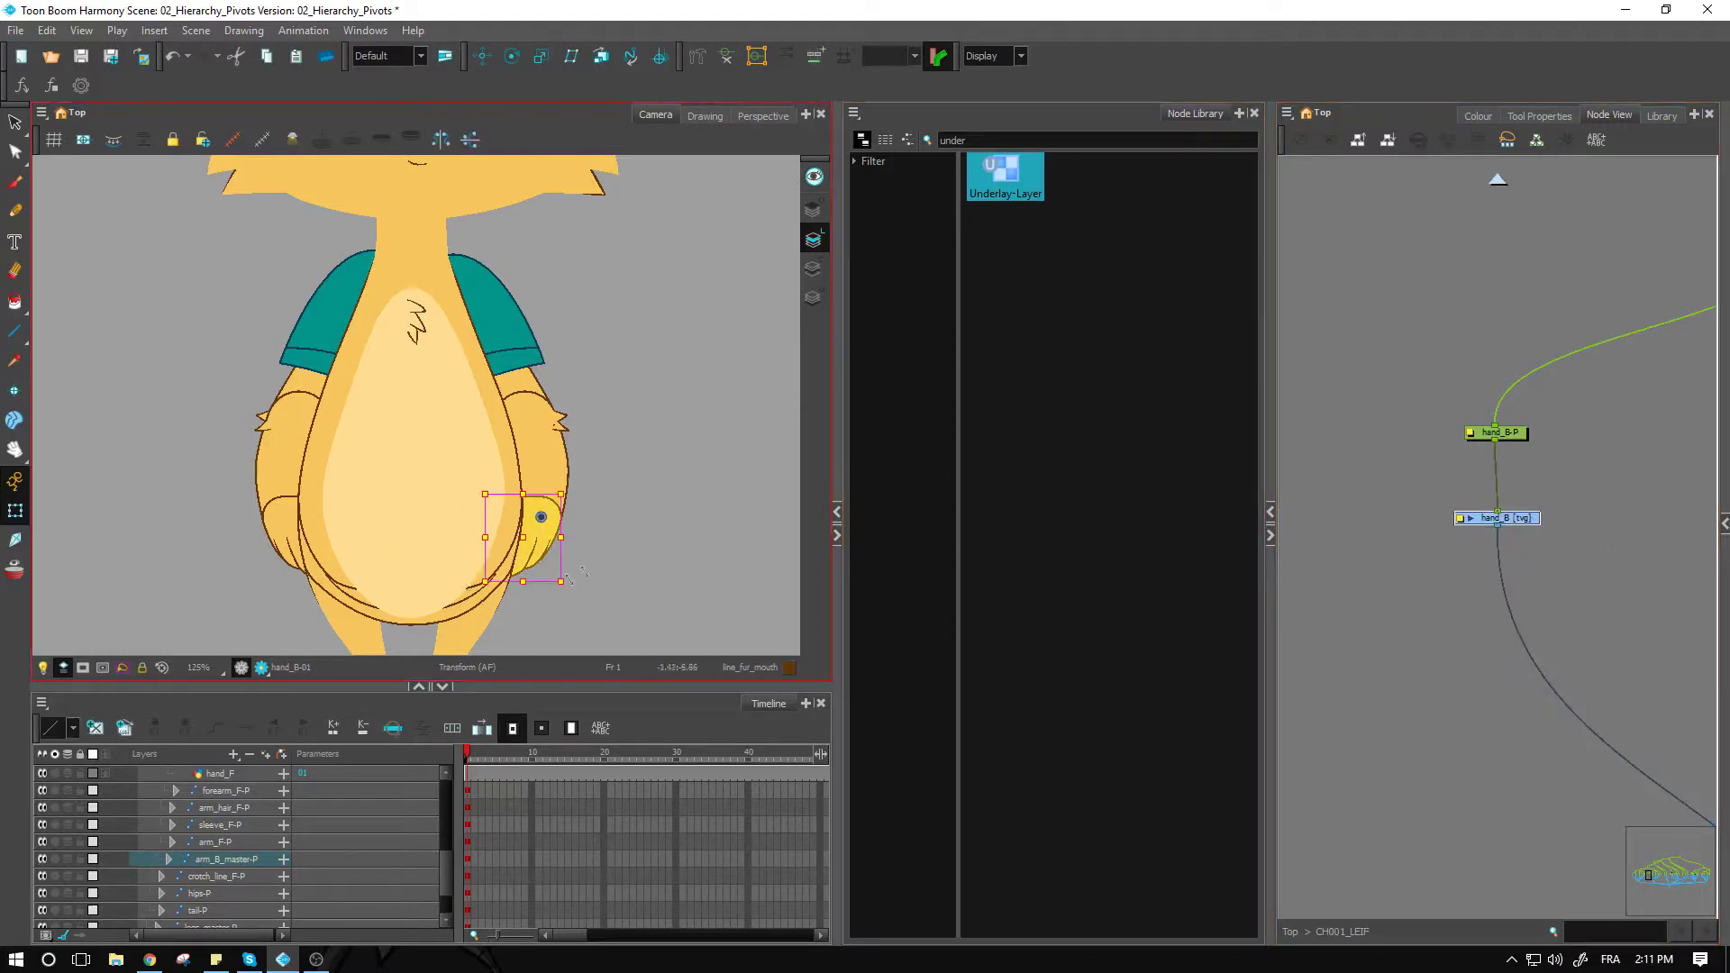
click(1613, 509)
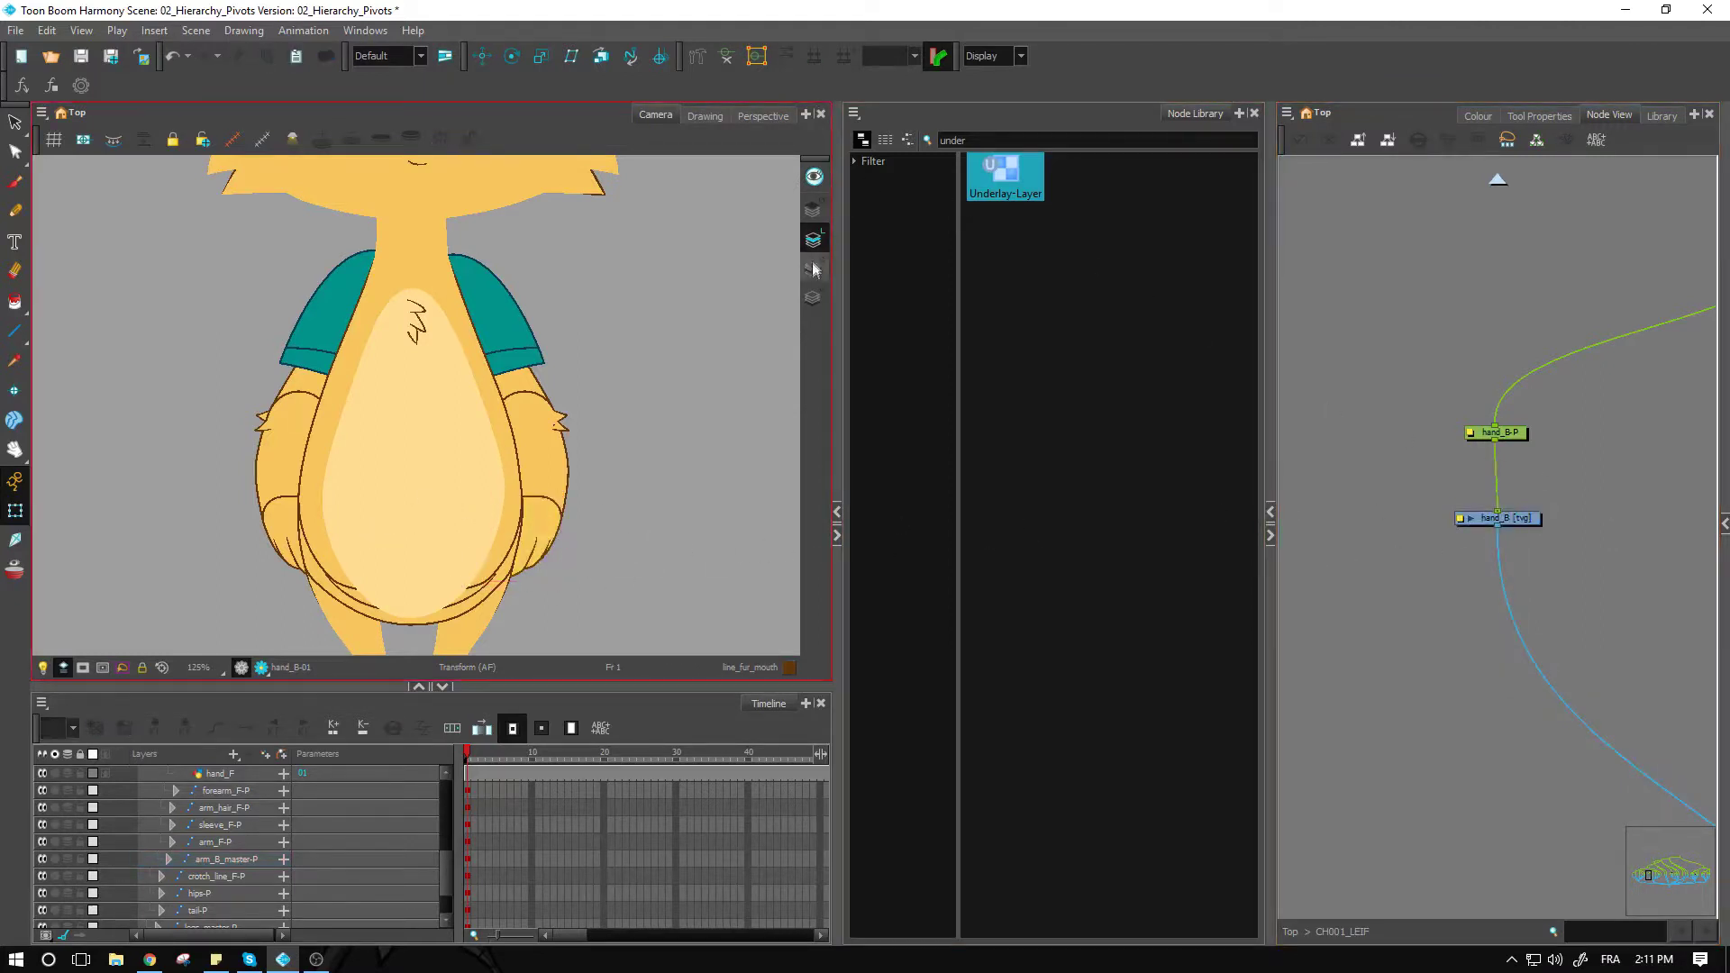
Clear the library search and insert a Static Transformation node between hand_B-P and hand_B.
click(991, 140)
double_click(952, 140)
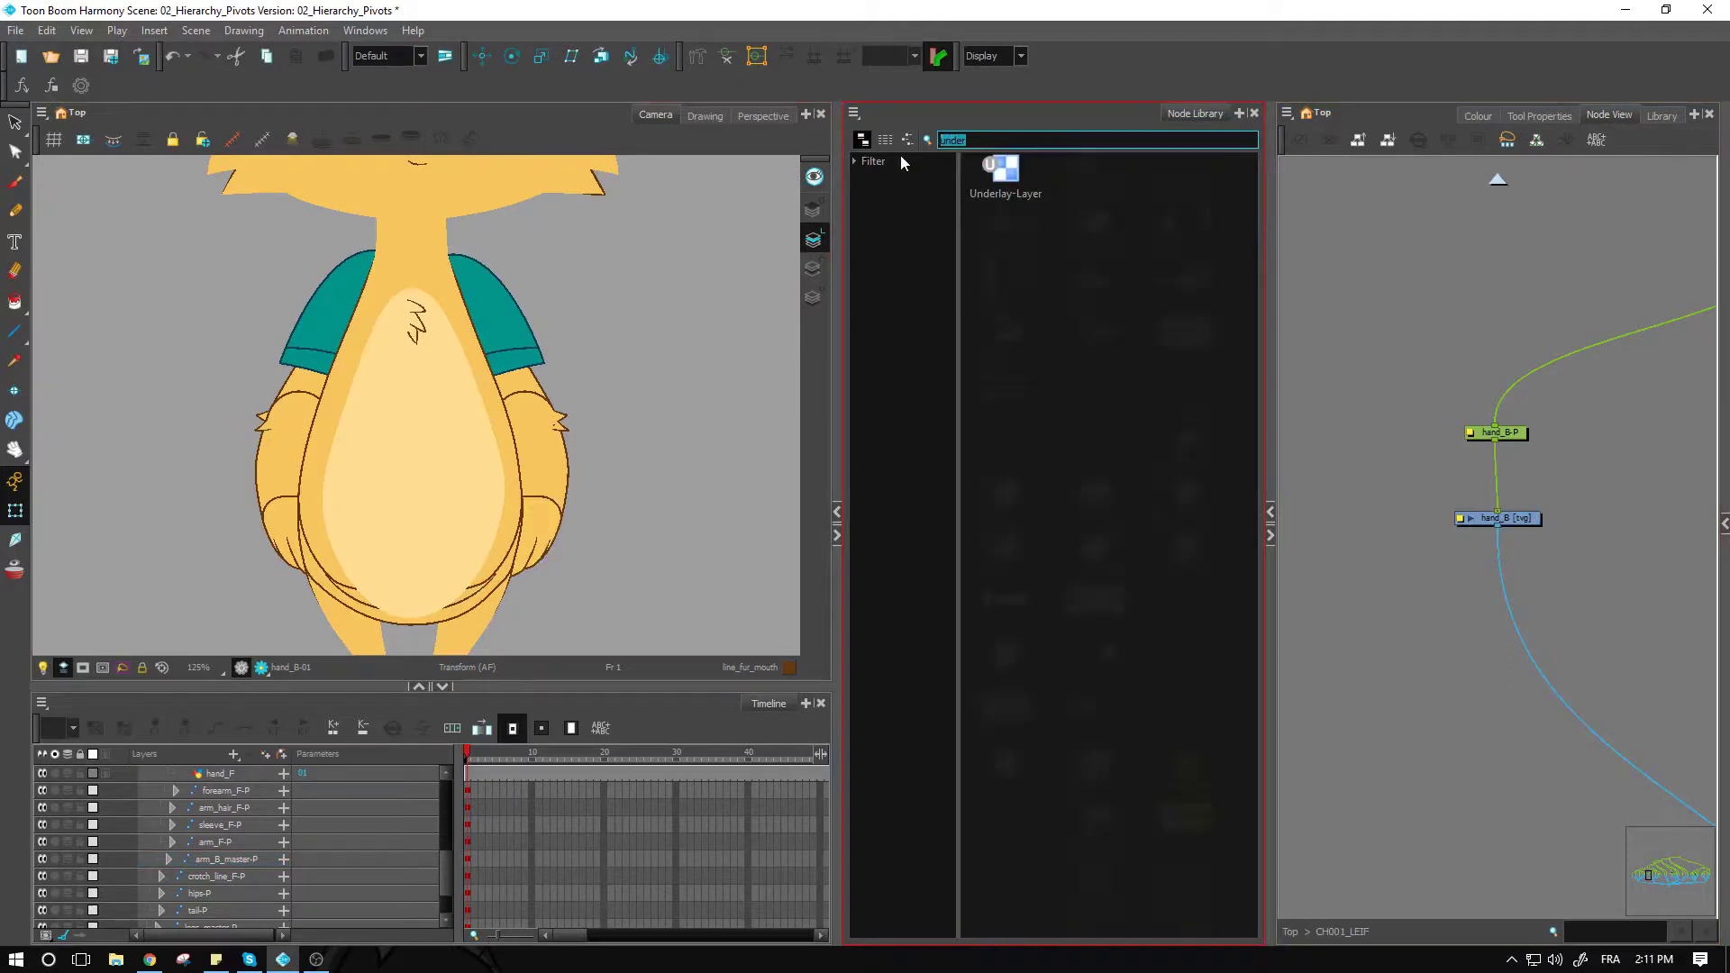
key(BackSpace)
click(890, 196)
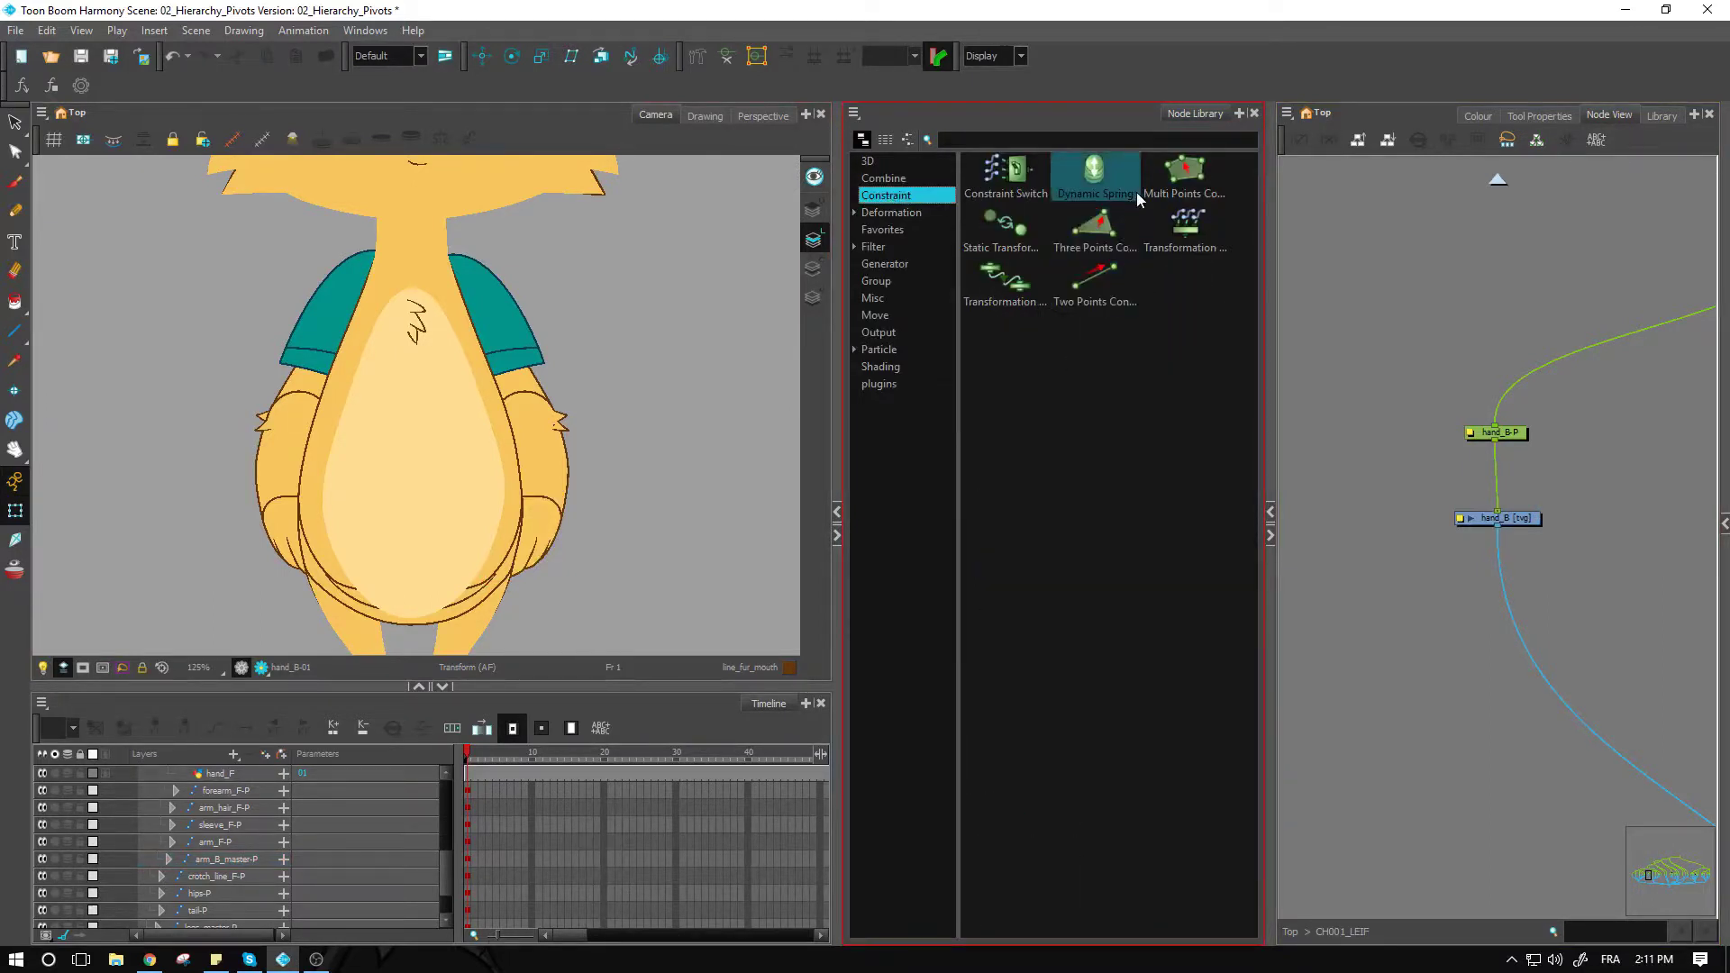
click(979, 250)
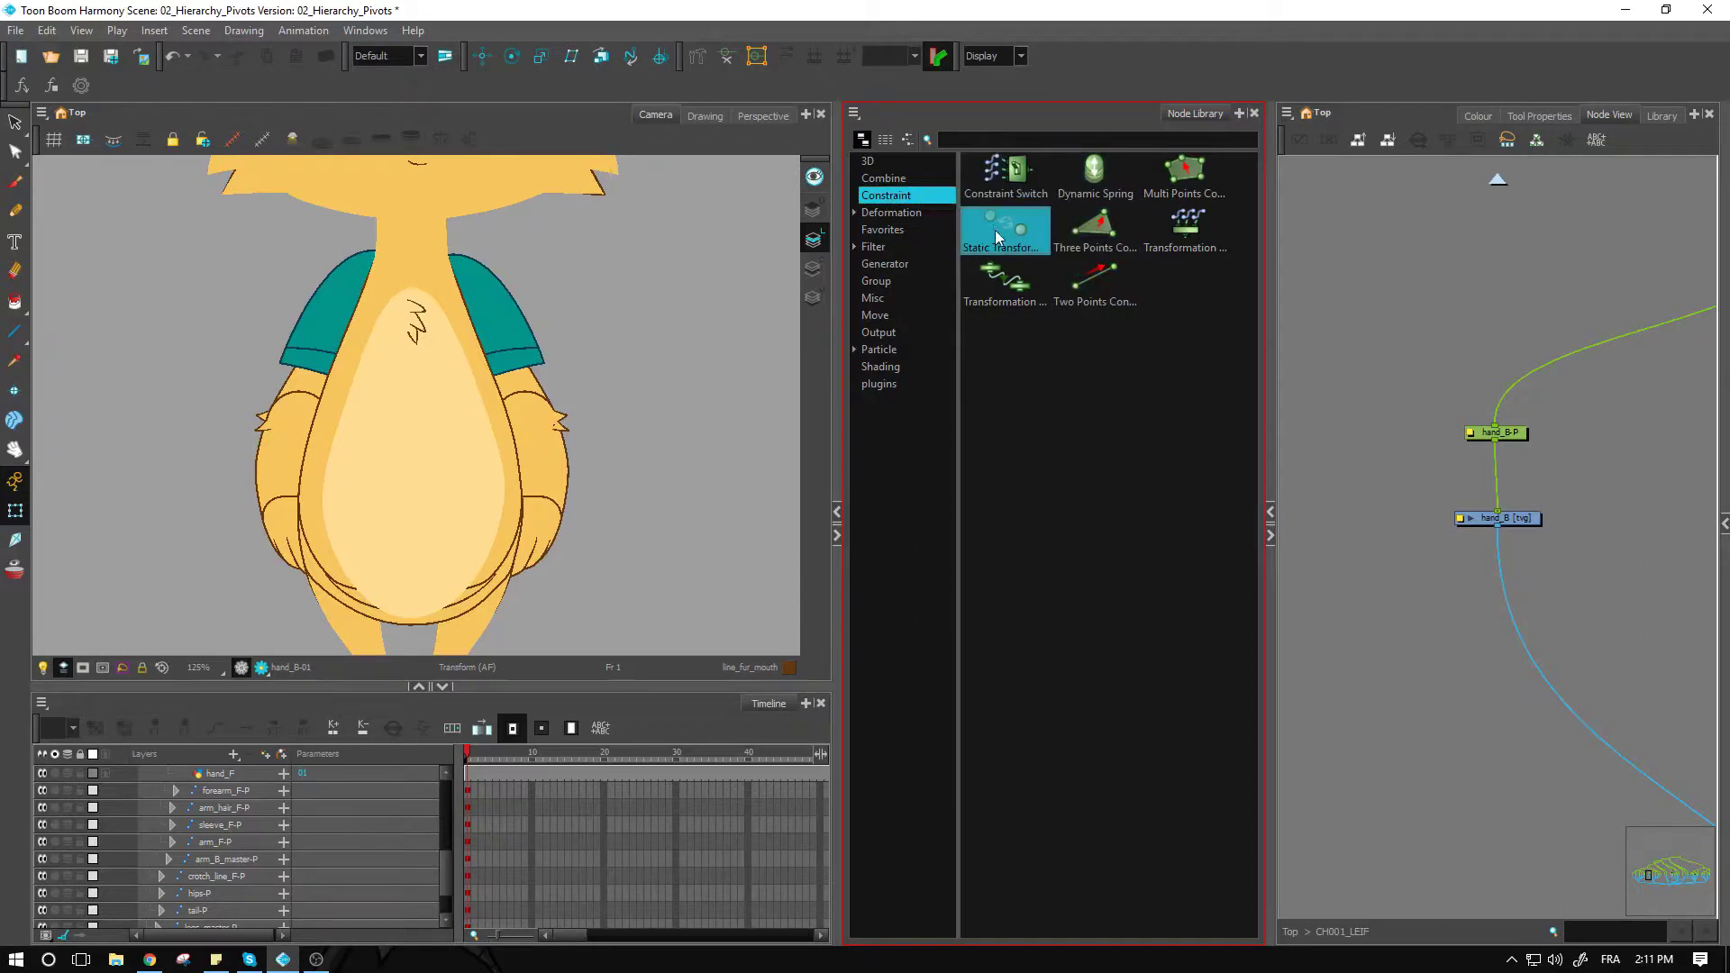
drag(1011, 244, 1380, 391)
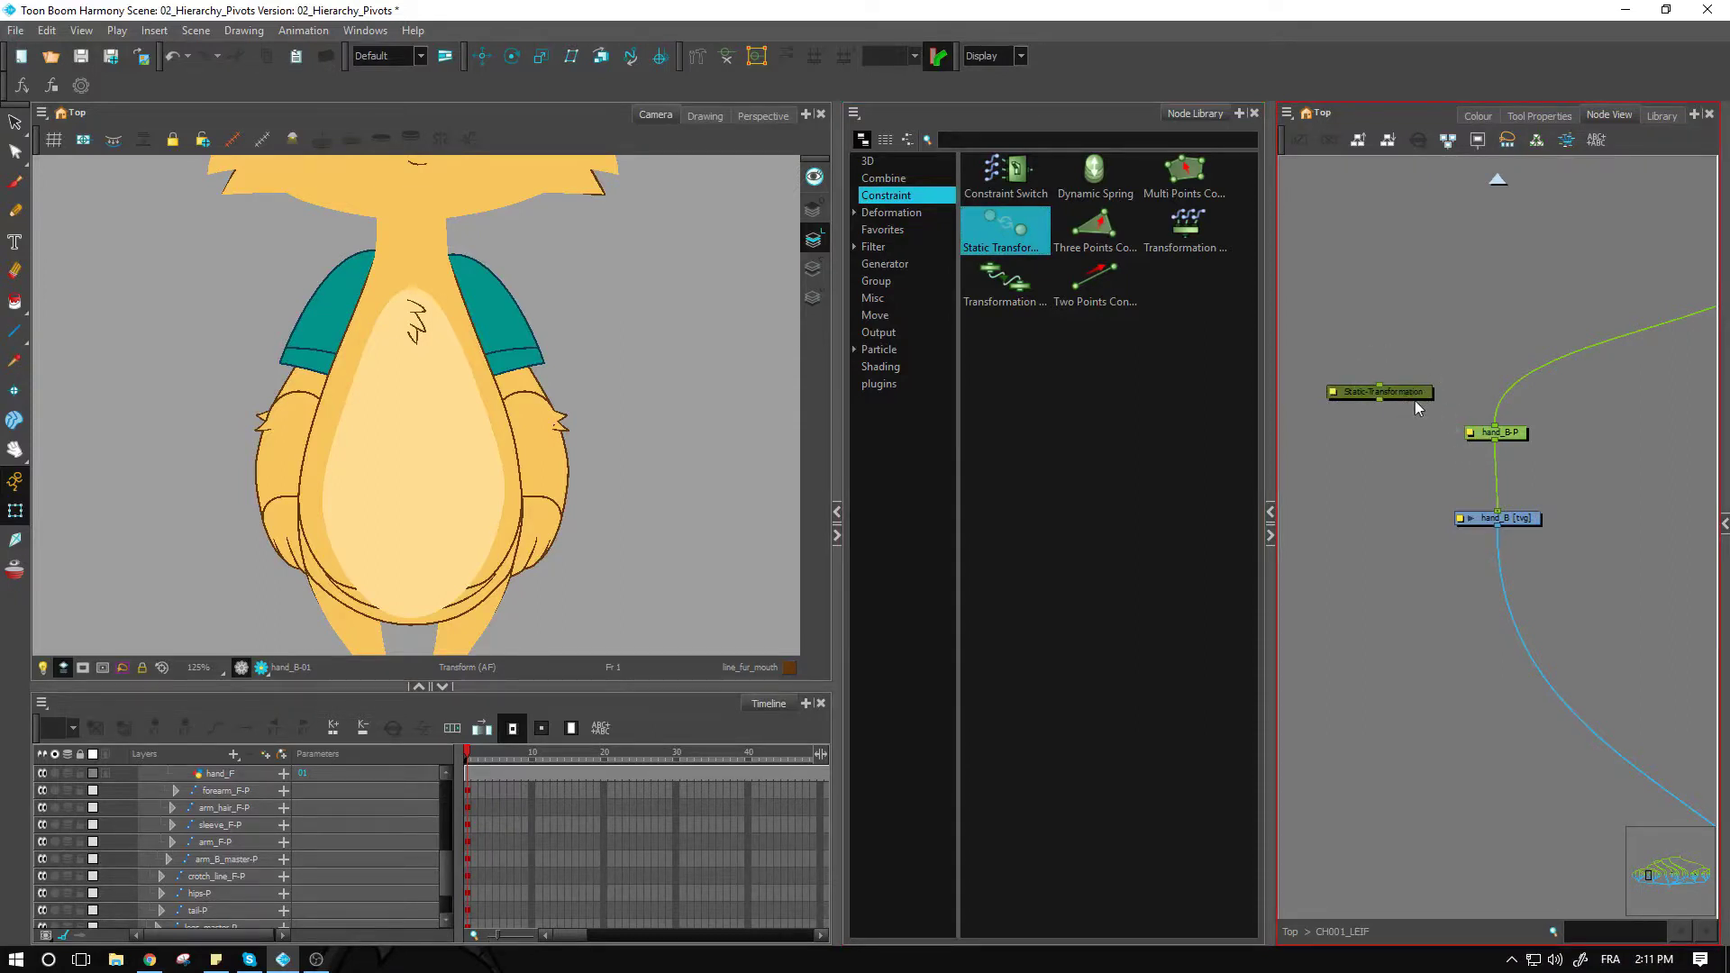
drag(1405, 394, 1515, 476)
Open the Static-Transformation node's properties and move the window aside.
click(1473, 425)
click(1512, 436)
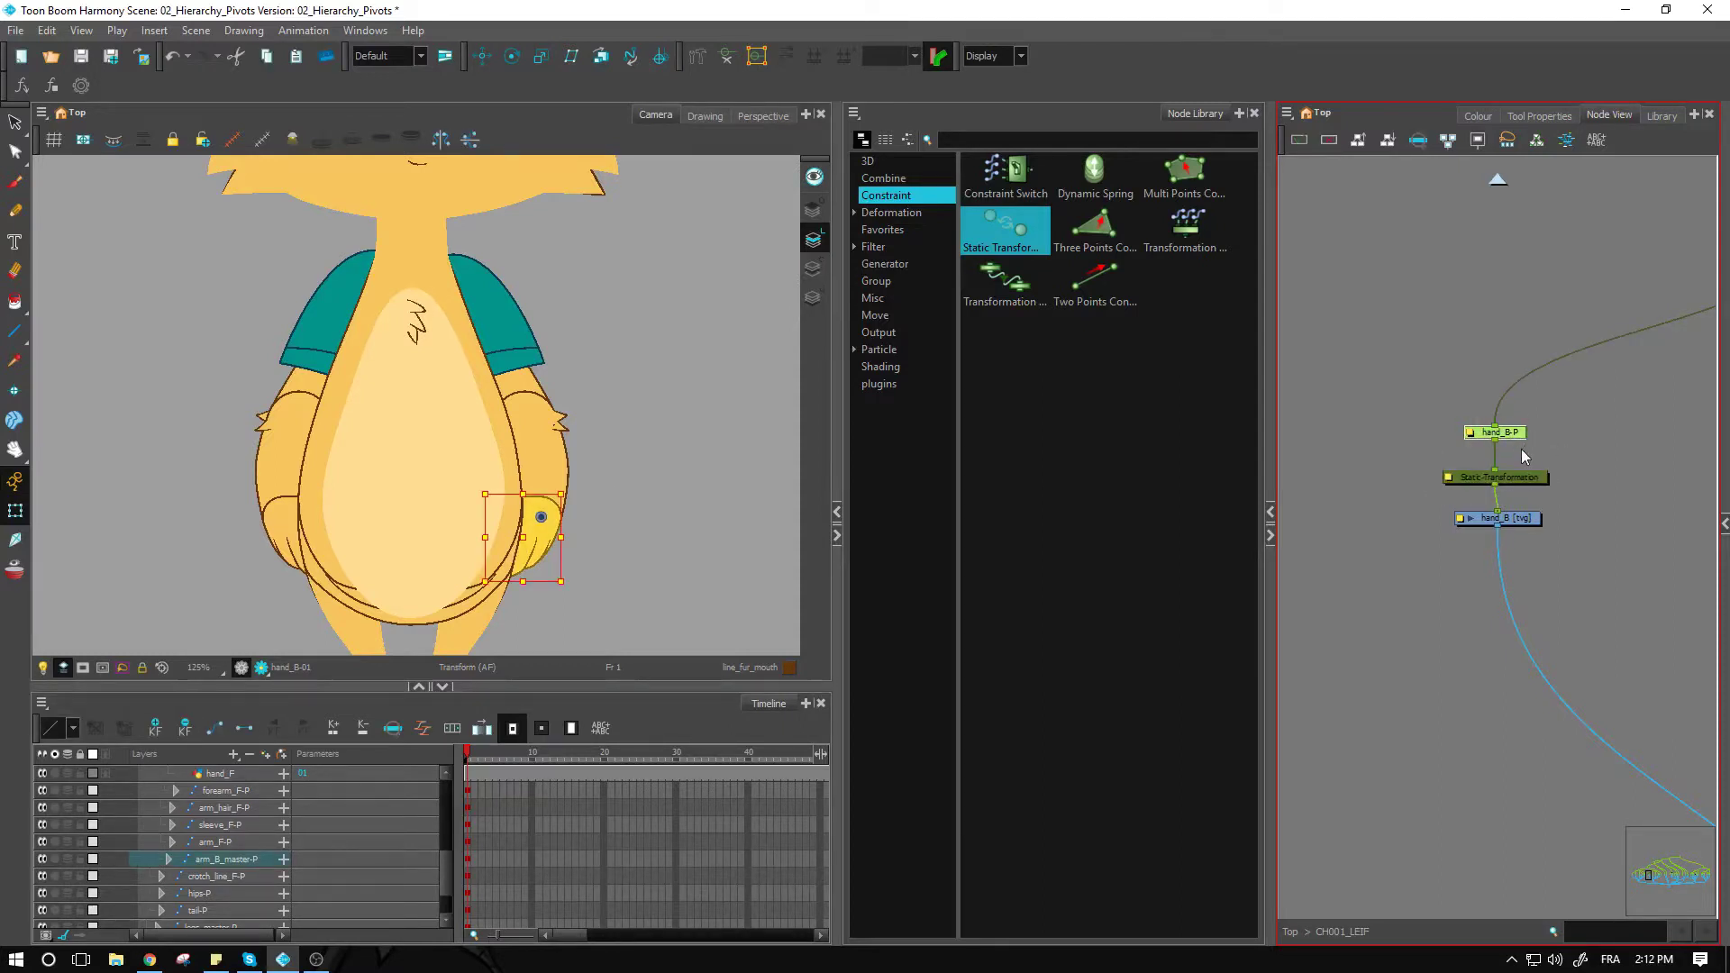
click(1521, 449)
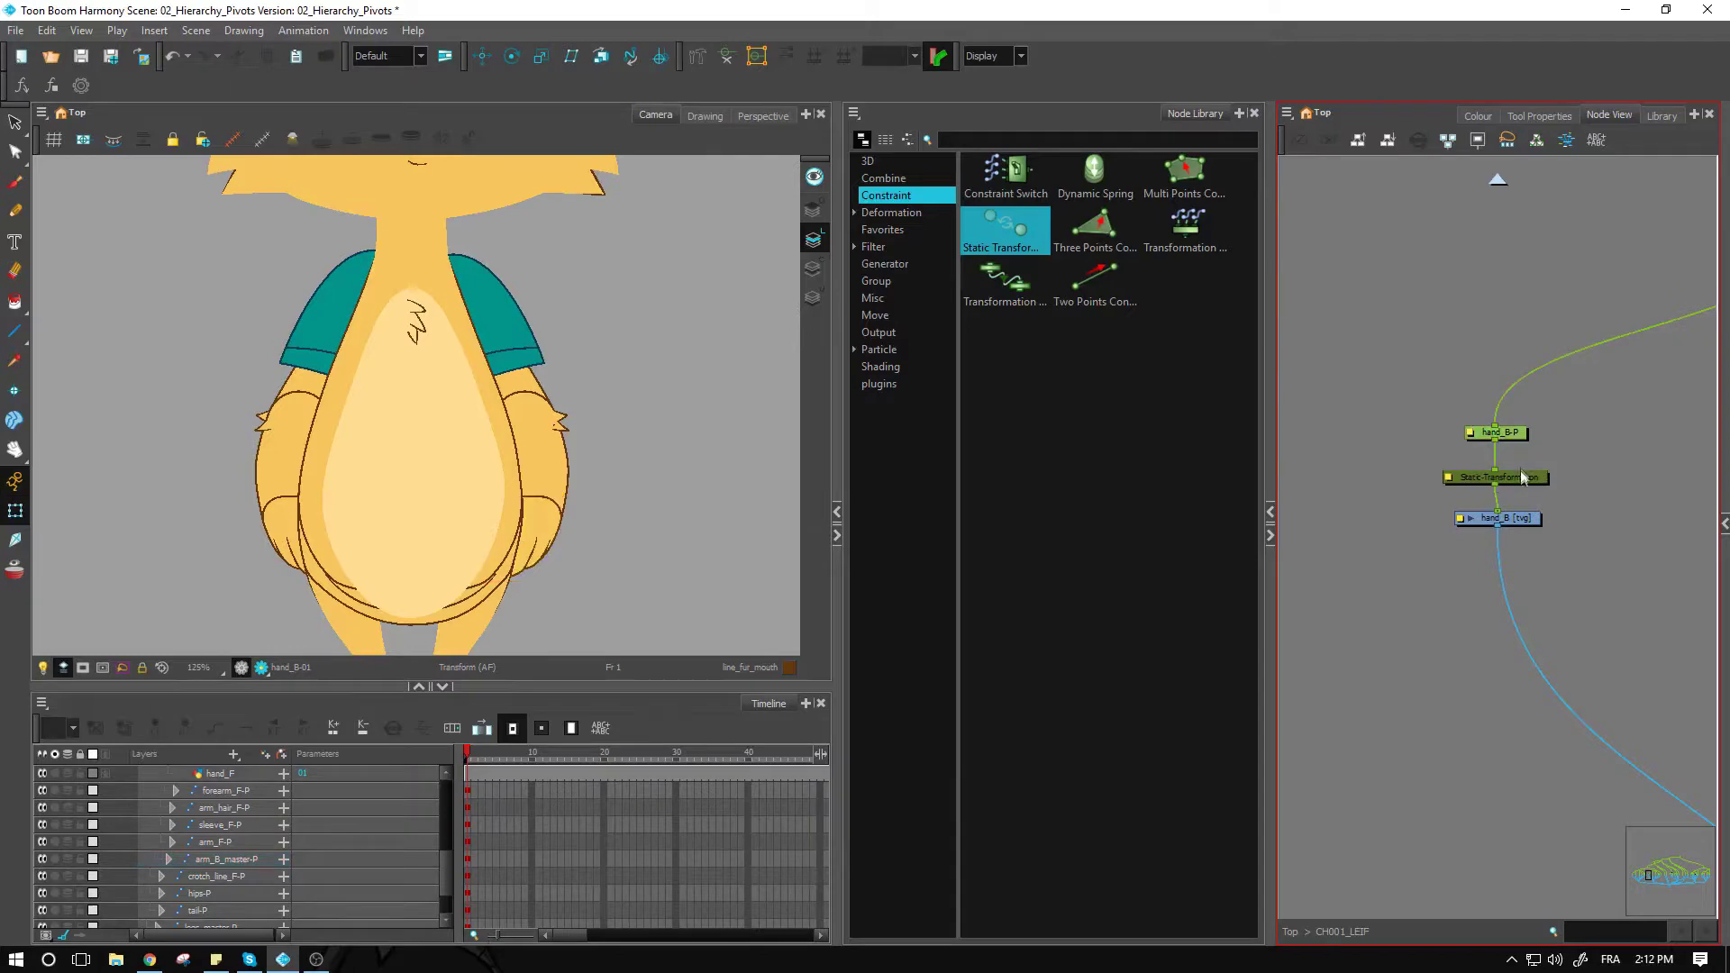
click(1448, 481)
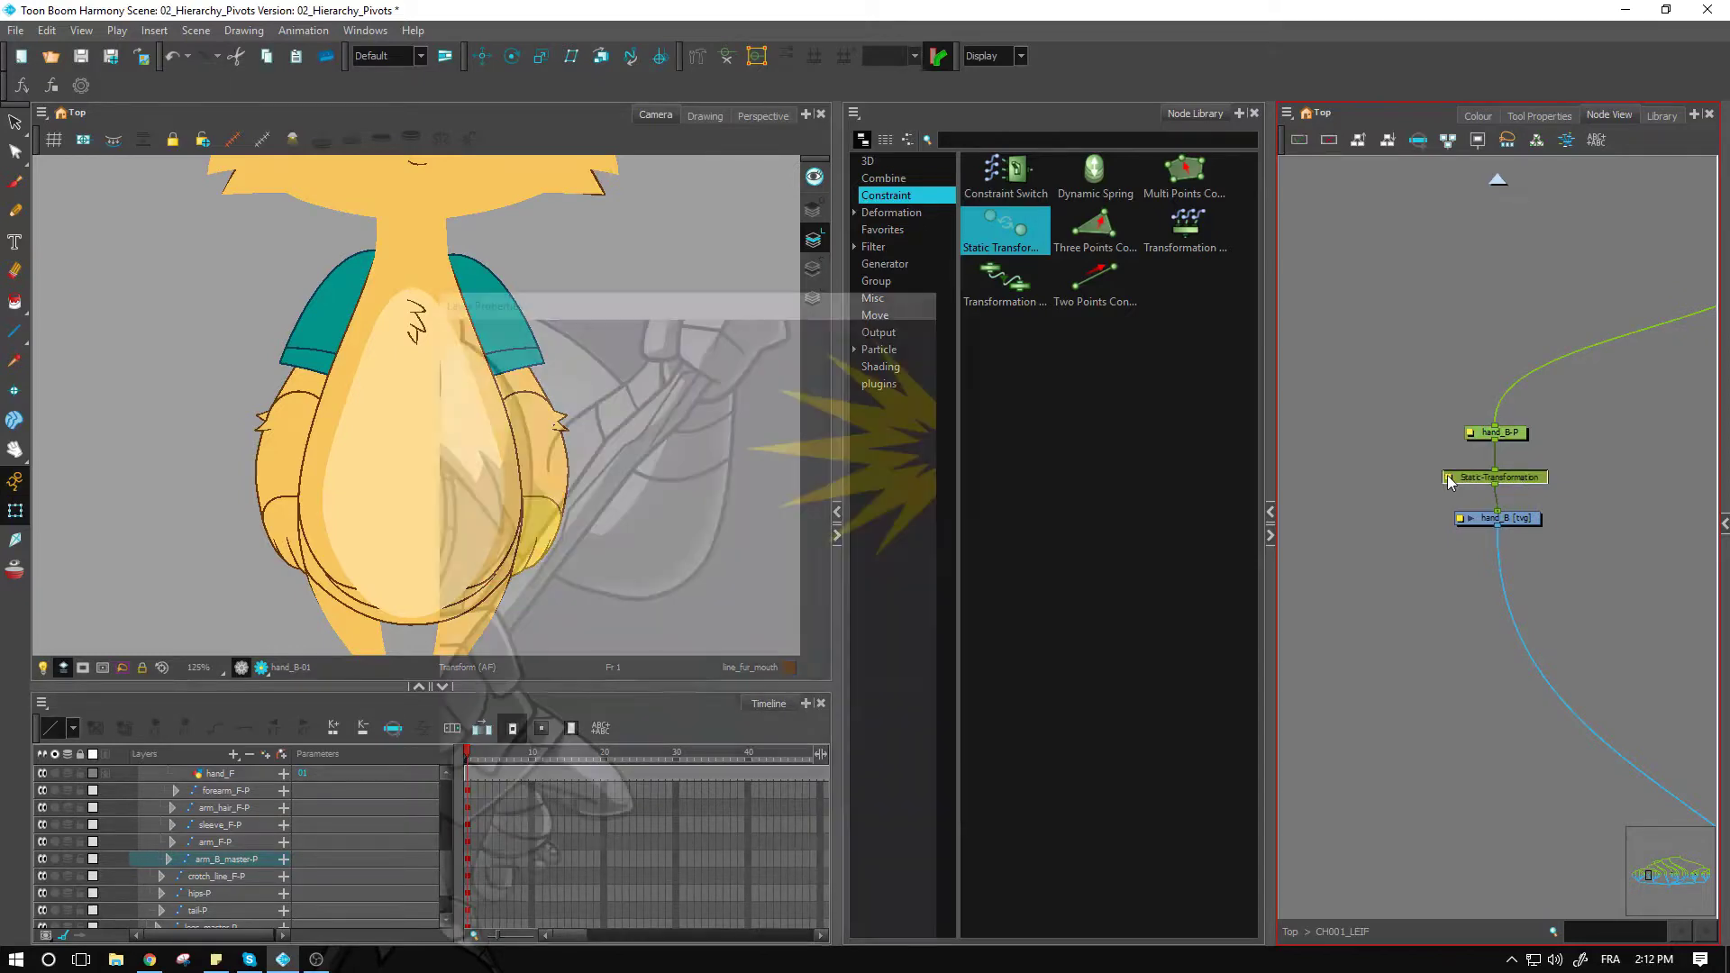
drag(755, 299, 1095, 182)
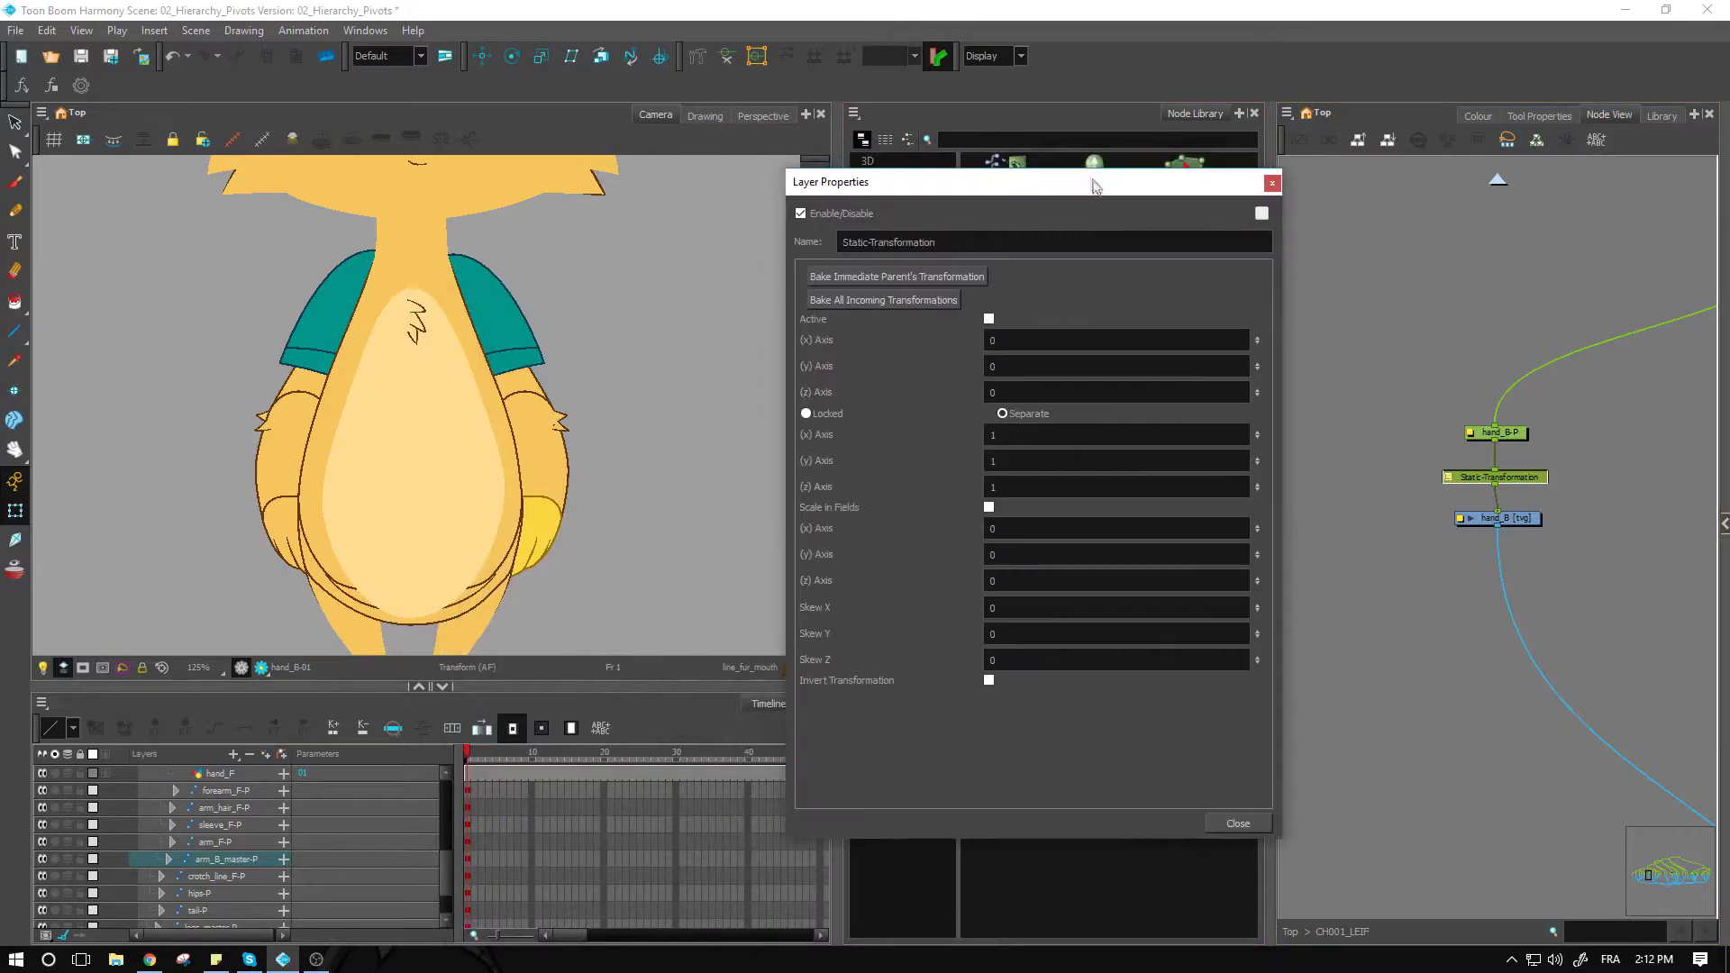
Open hand_B-P's Layer Properties beside the Static-Transformation window, showing pivot 1.92326 W, 5.32918 S.
click(1080, 366)
click(1515, 435)
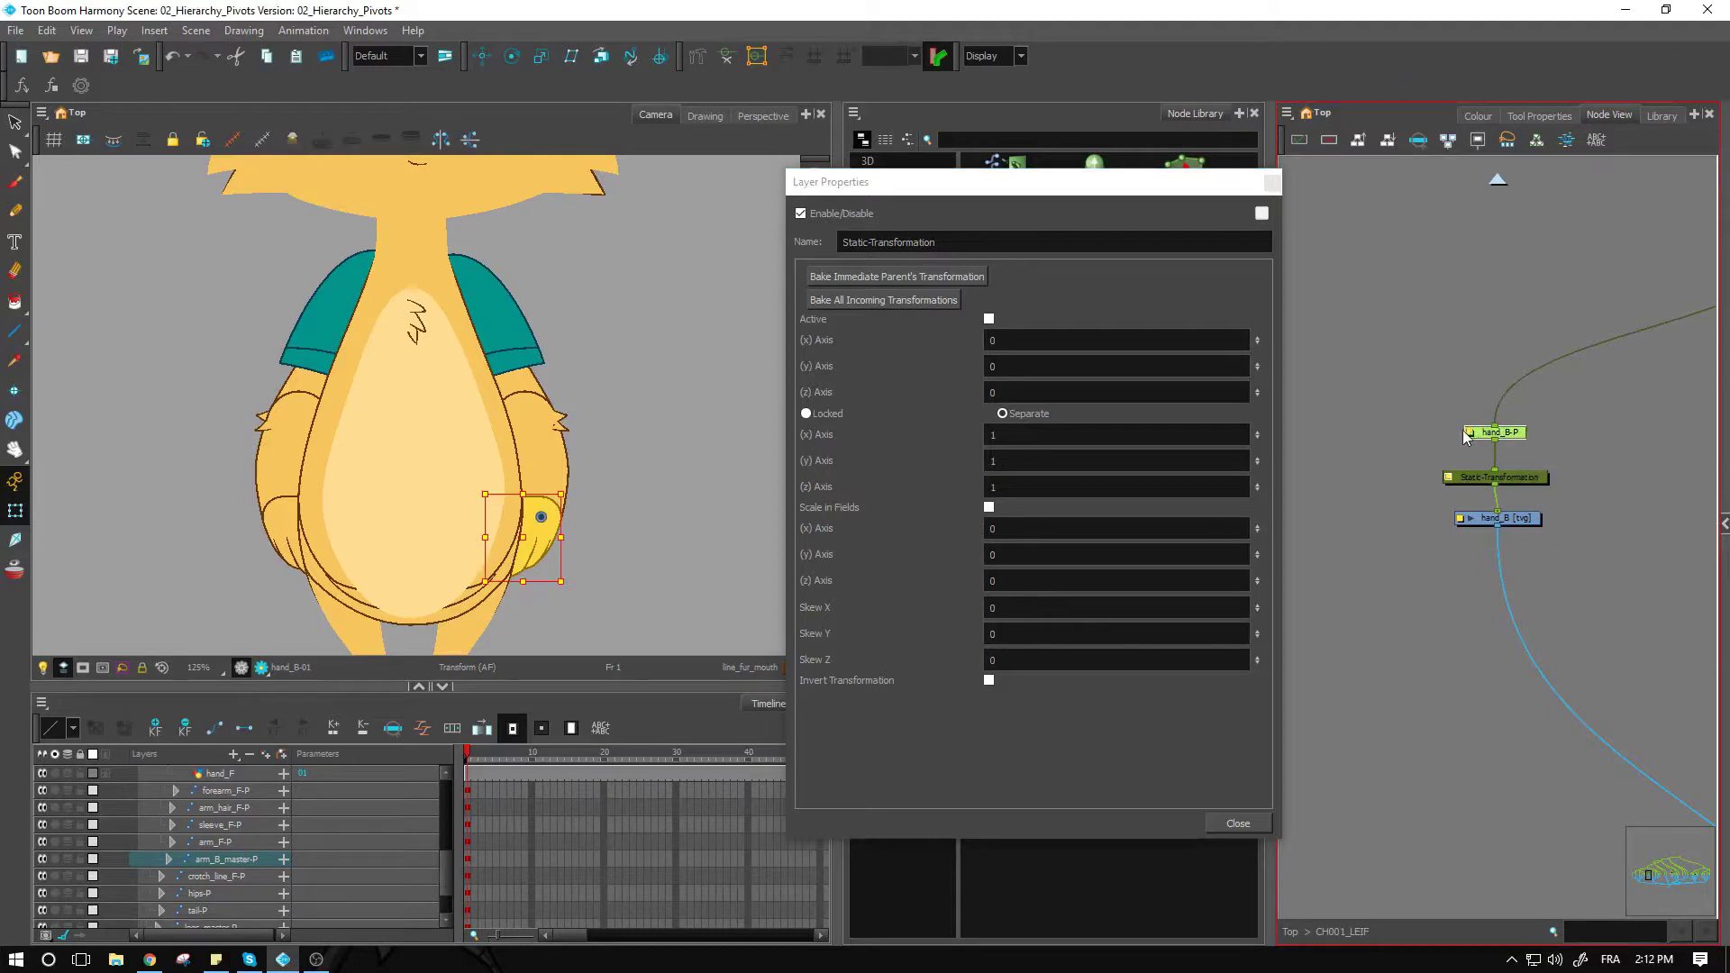
double_click(1464, 436)
drag(908, 183, 775, 171)
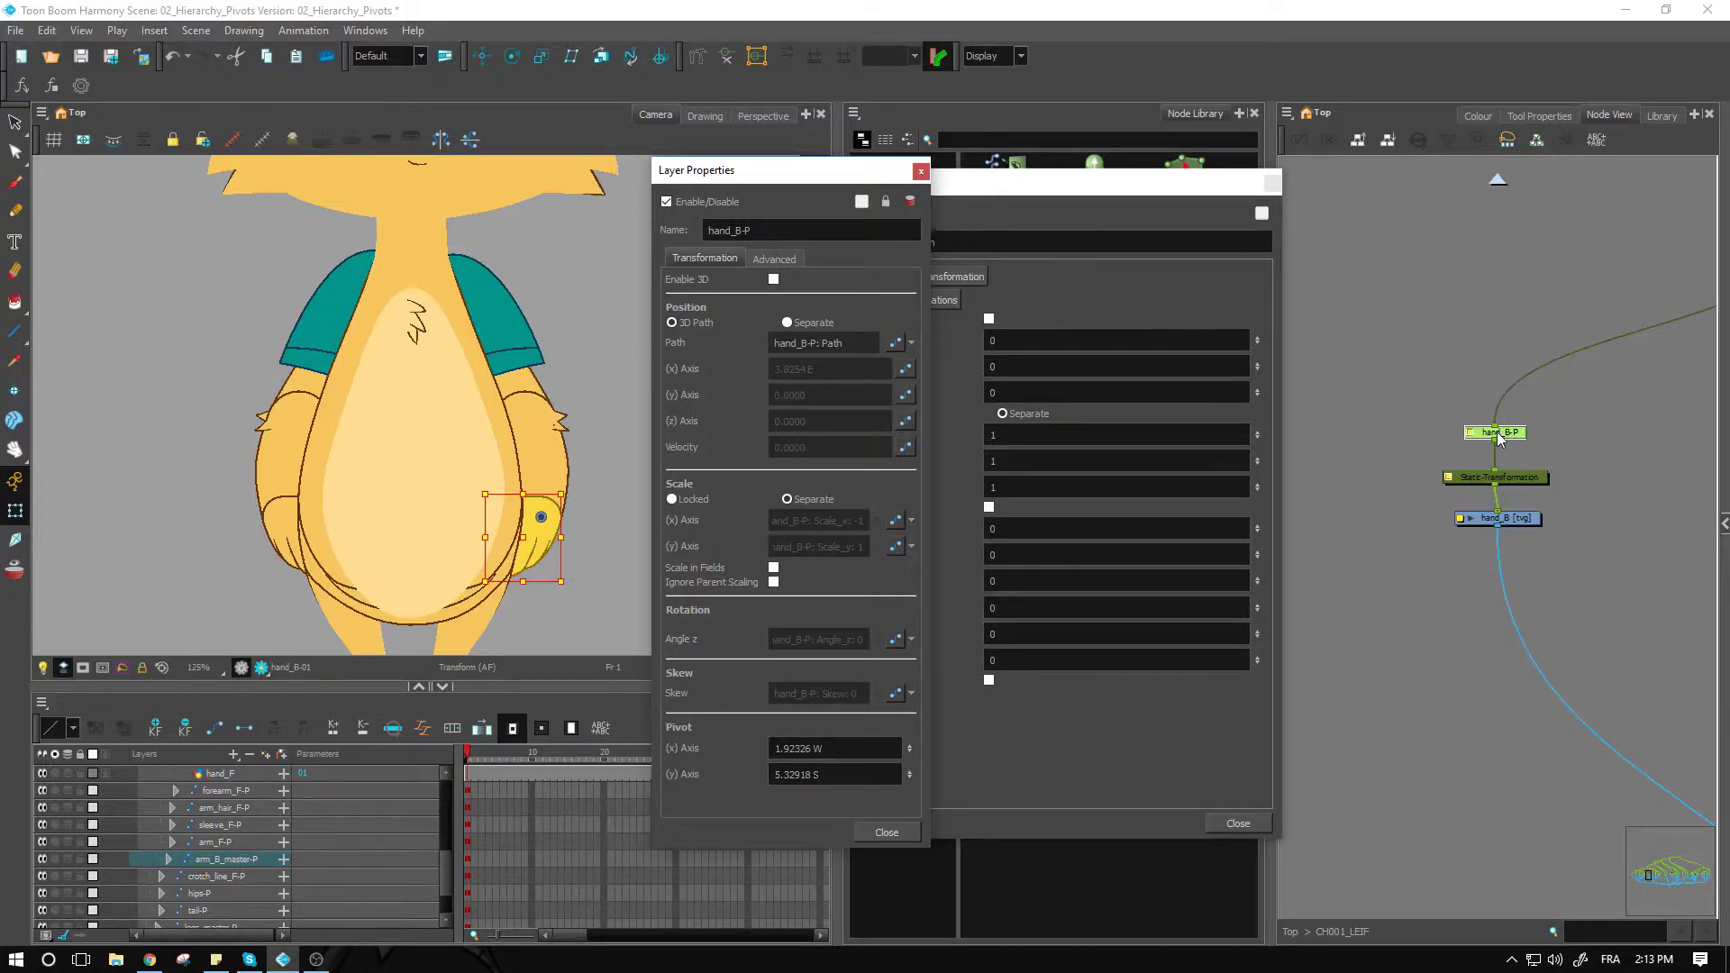
Bake hand_B-P's transformation into the Static-Transformation node, giving scales -1 and rotation 180.
click(921, 171)
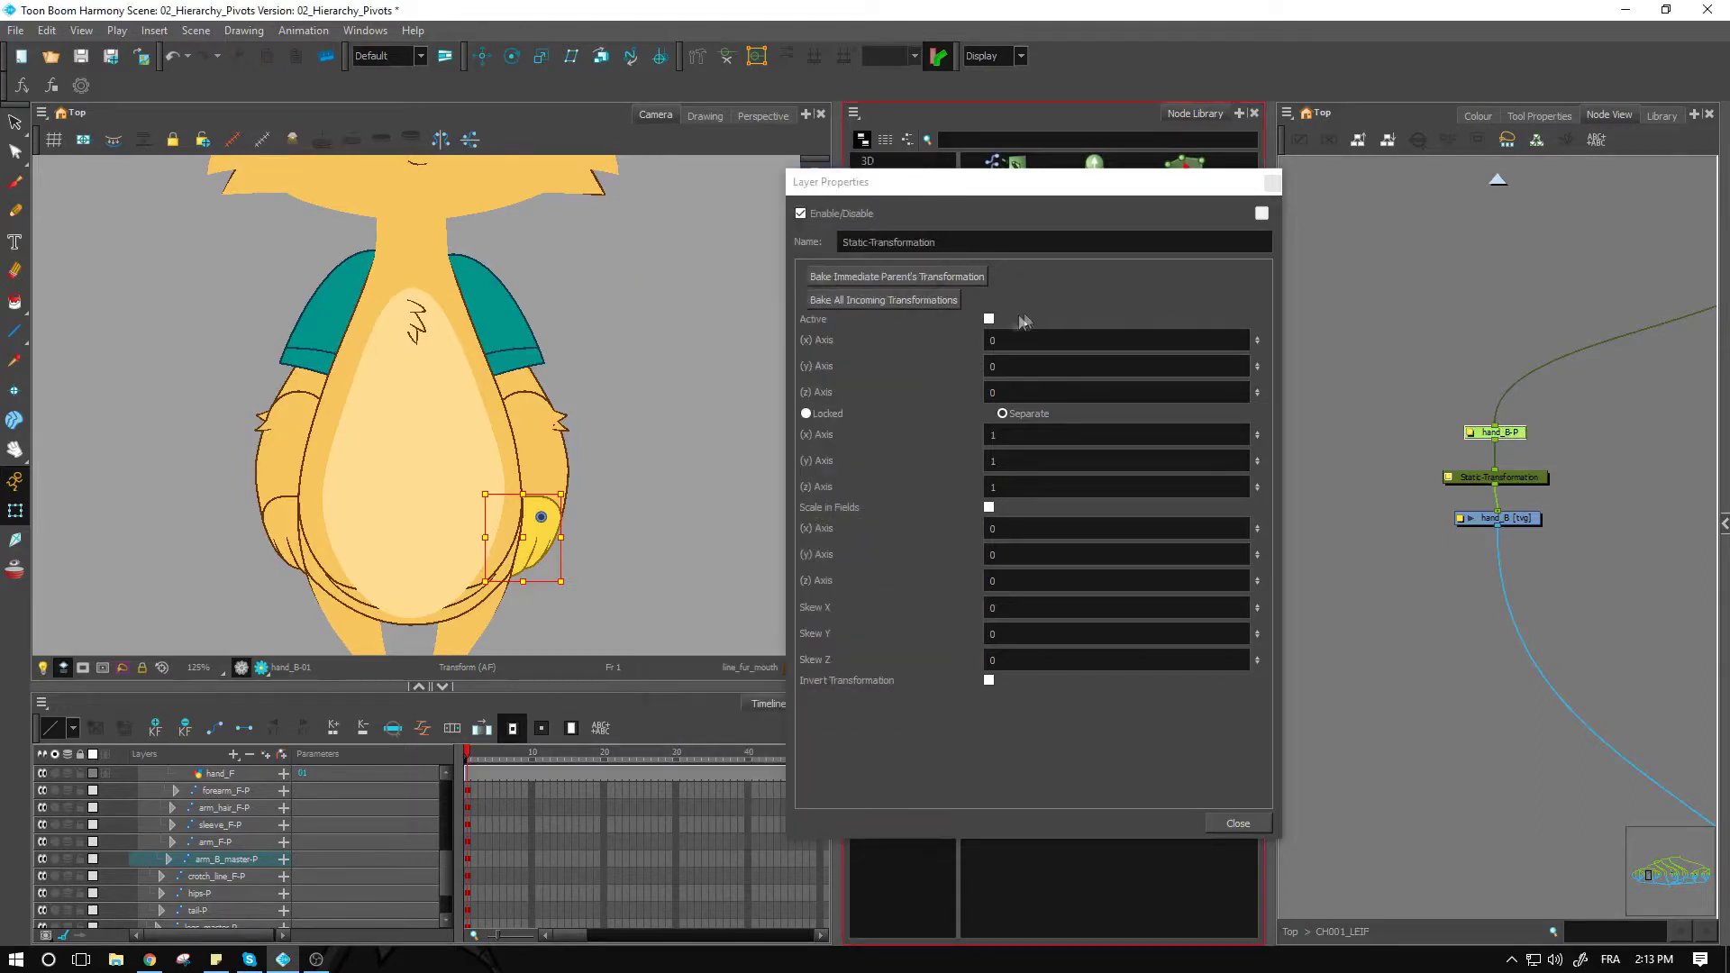
click(1043, 370)
click(1401, 315)
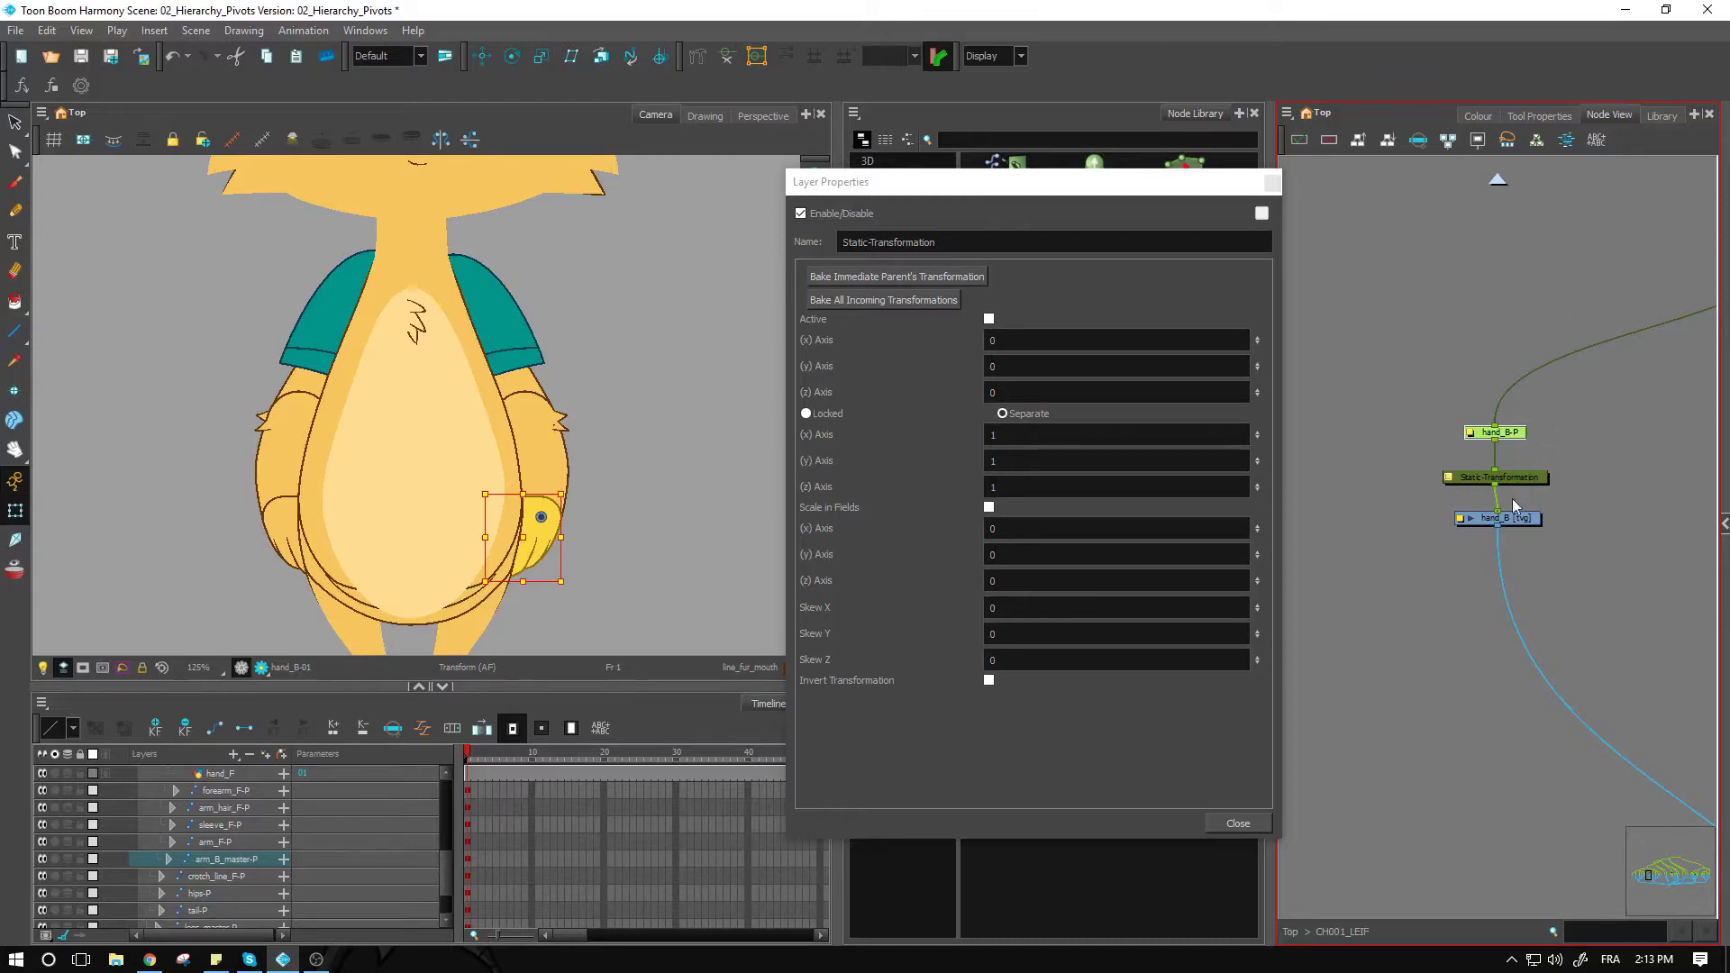
click(1500, 477)
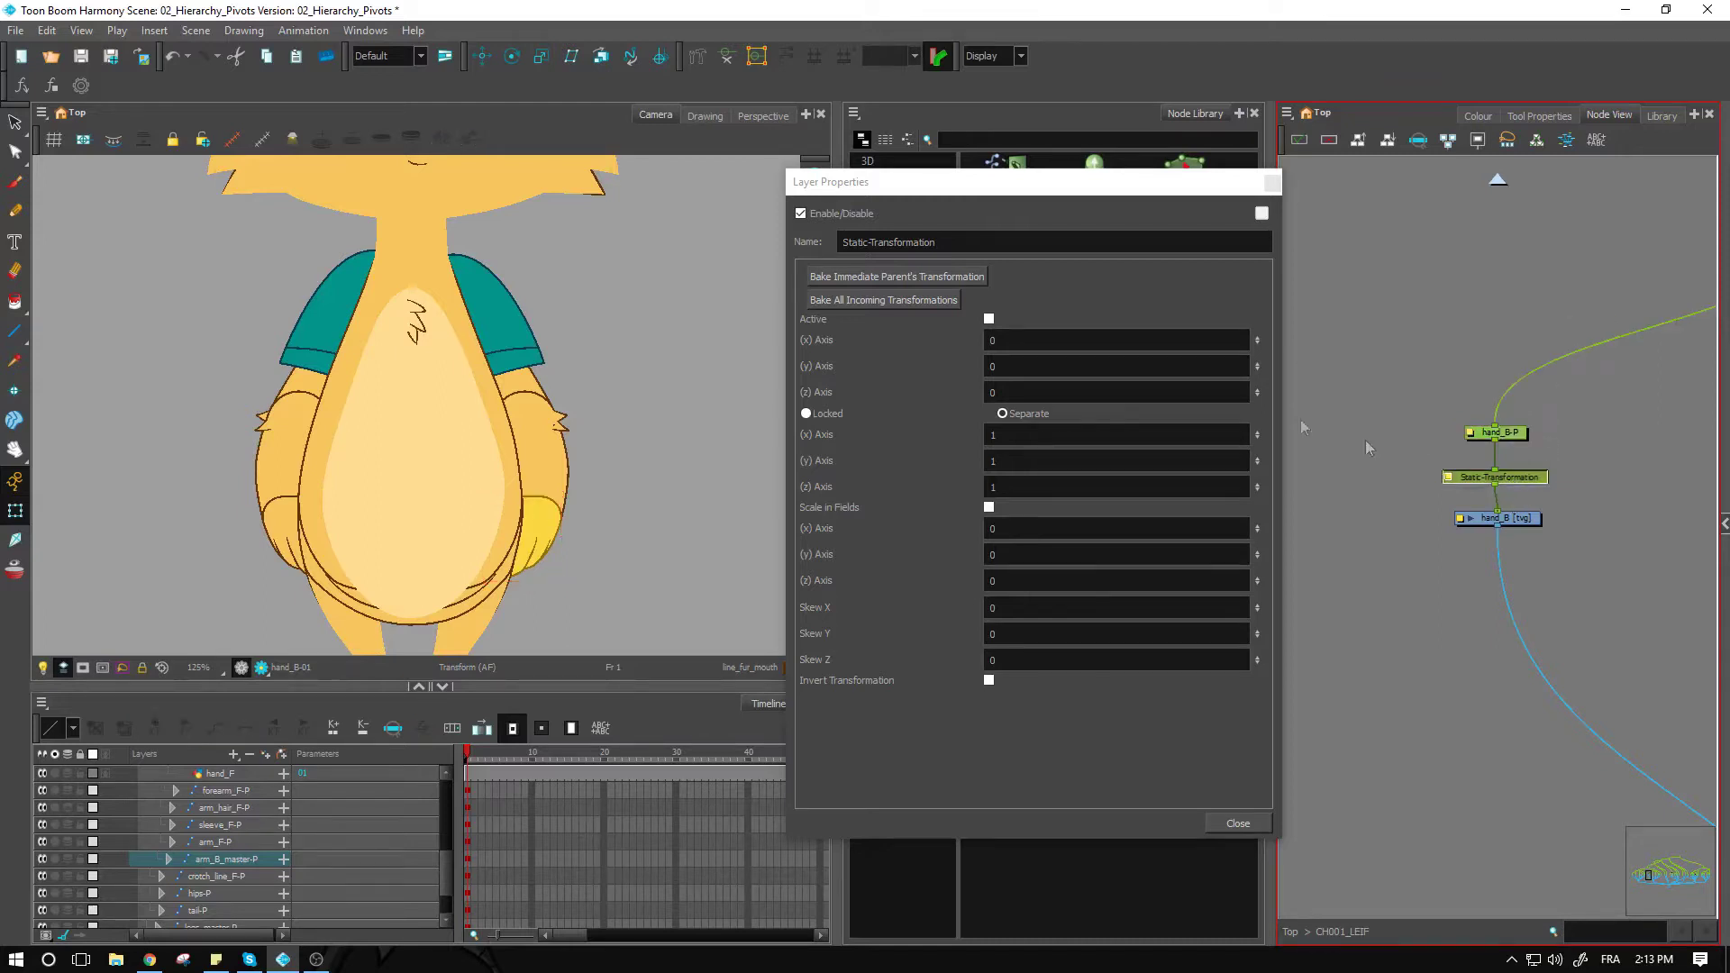
click(851, 281)
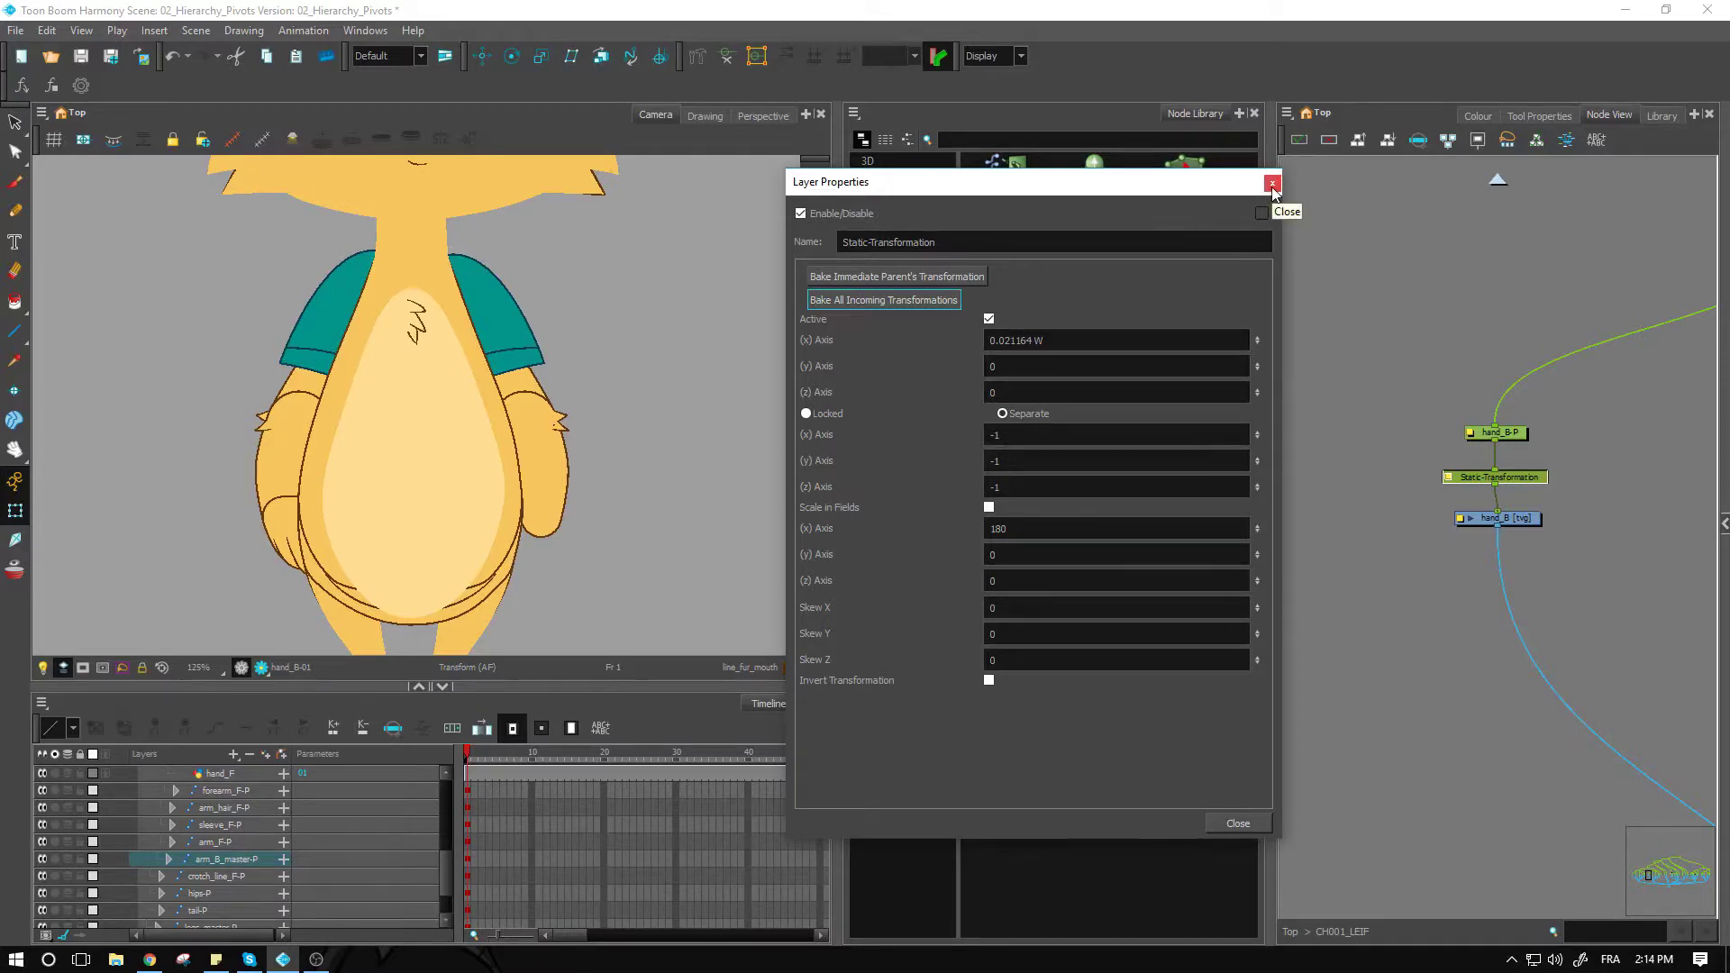
click(1272, 185)
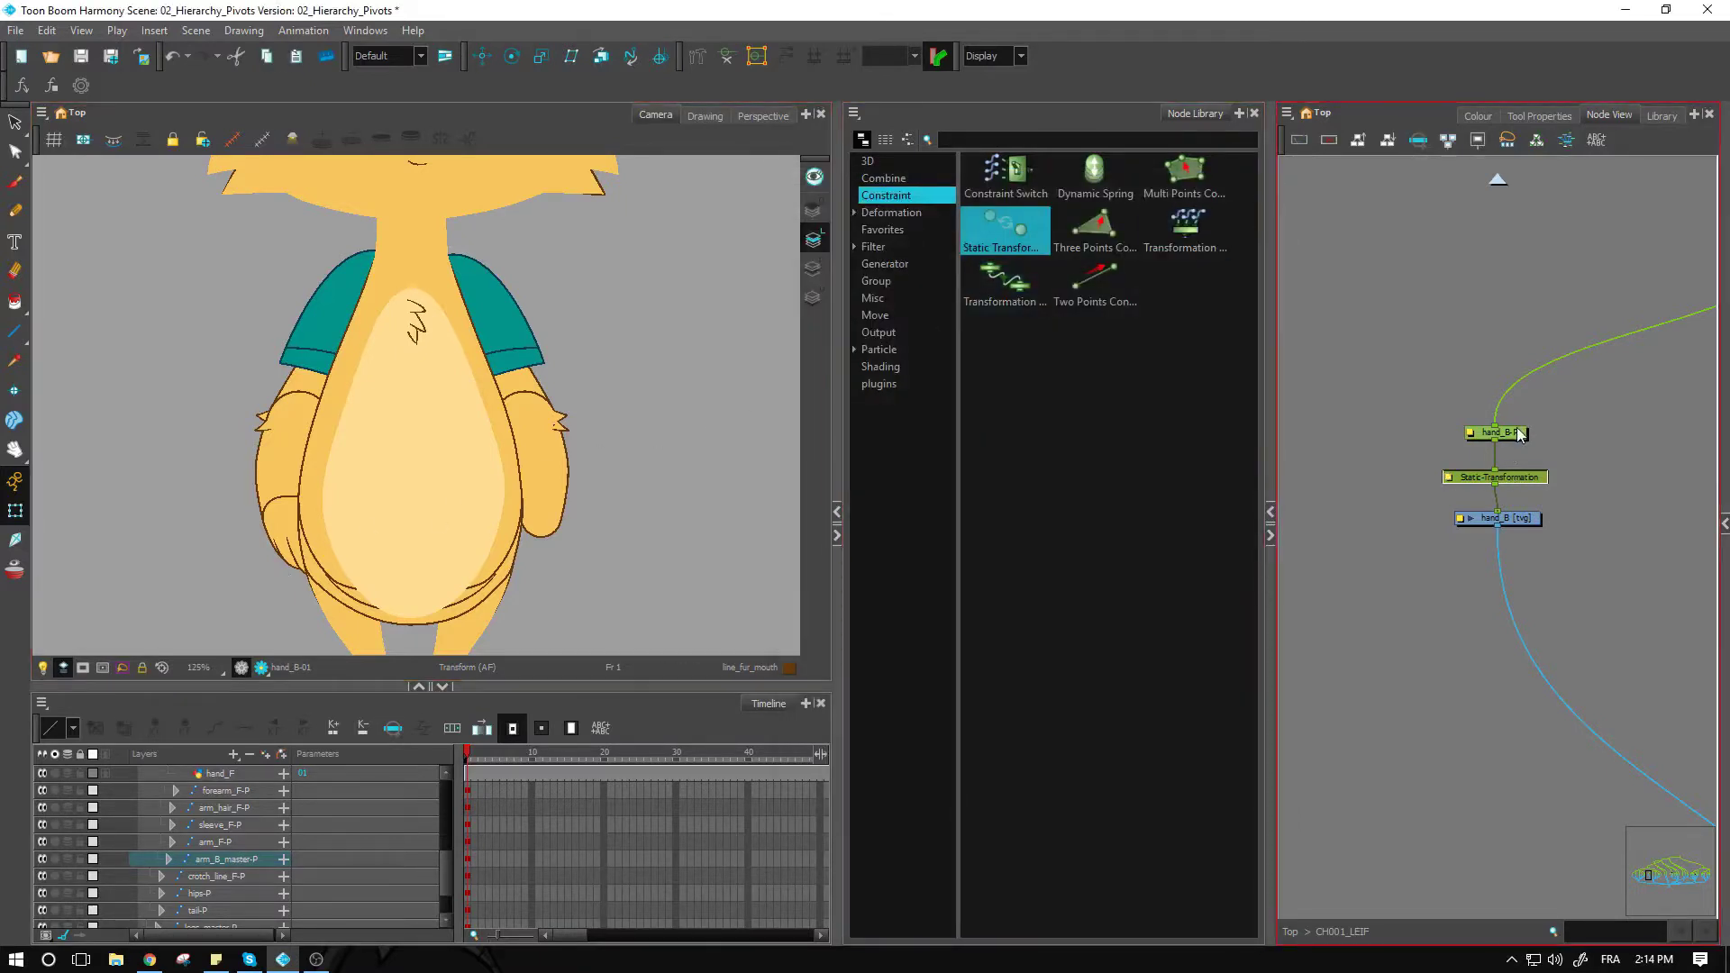
Select the hand, then the Static-Transformation and hand_B-P nodes, and review the peg's properties.
click(256, 559)
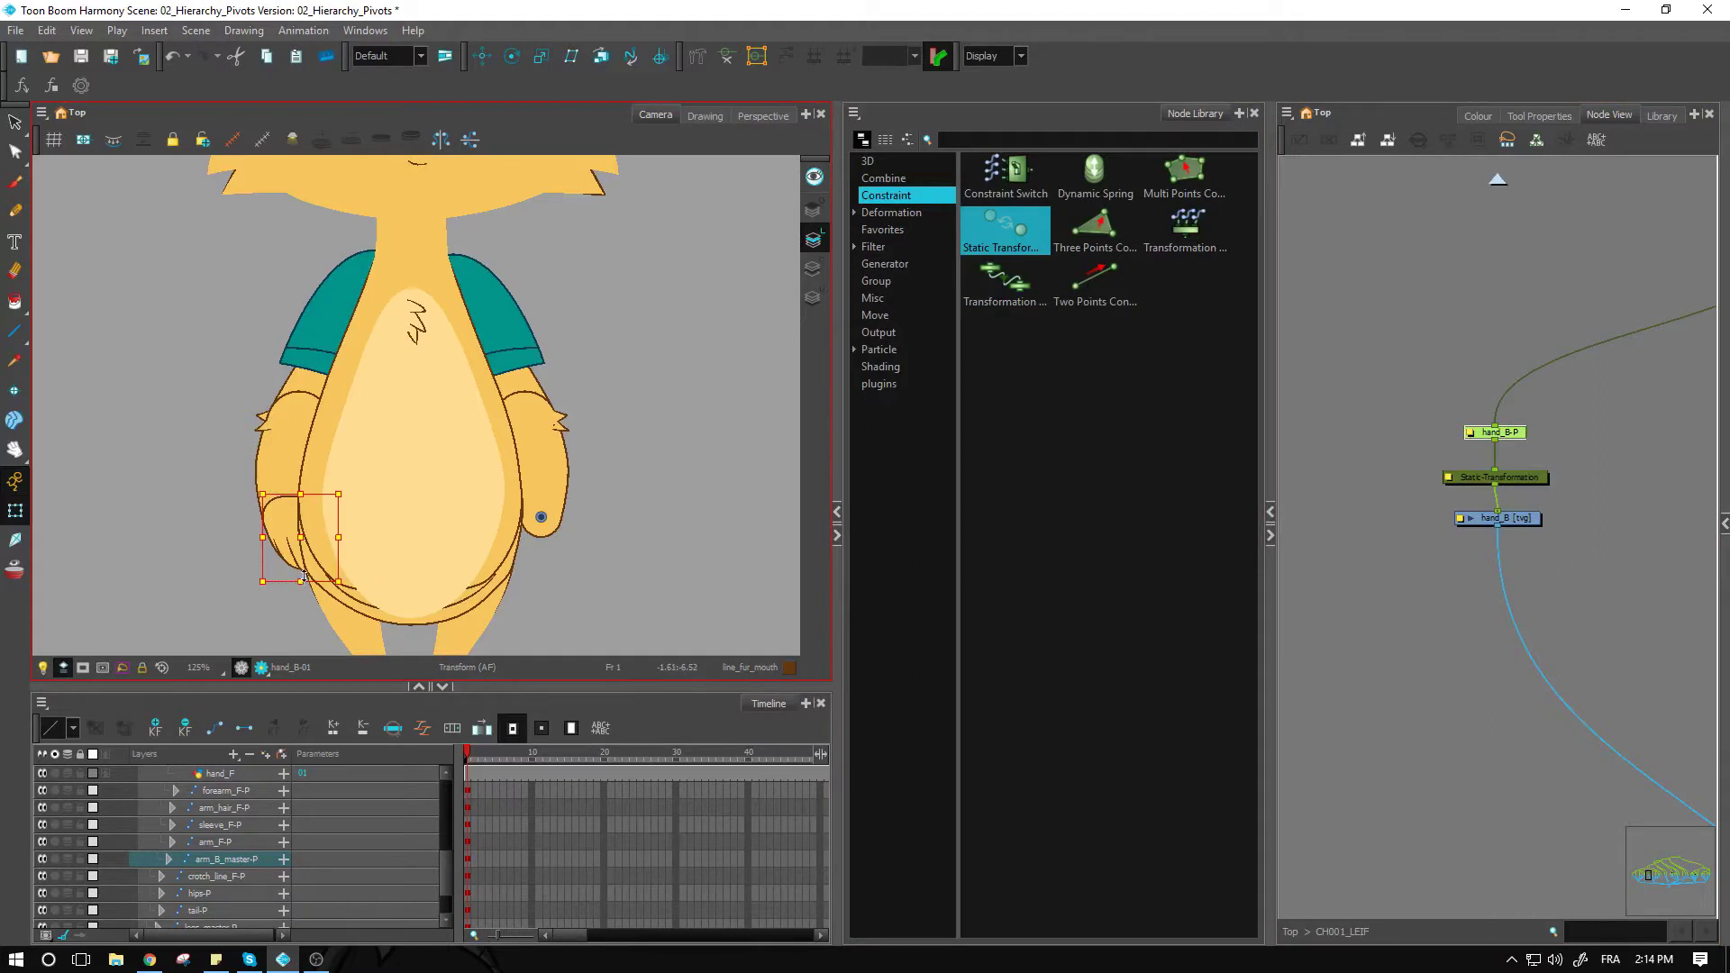
click(1536, 479)
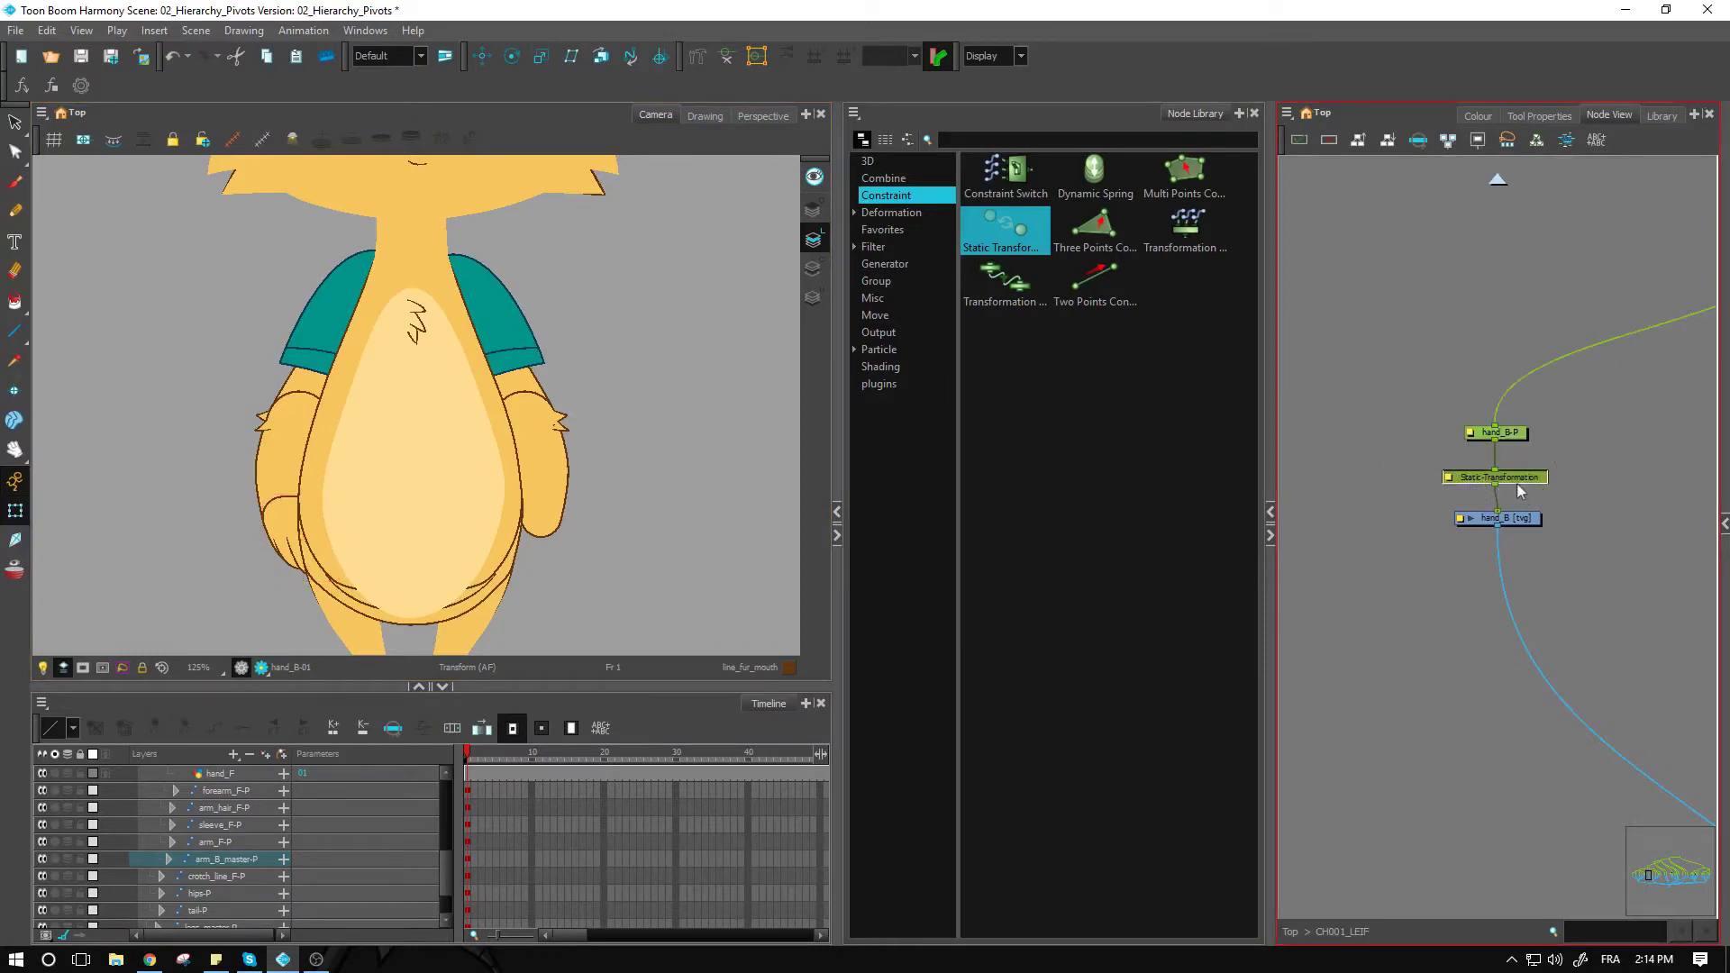
click(1518, 436)
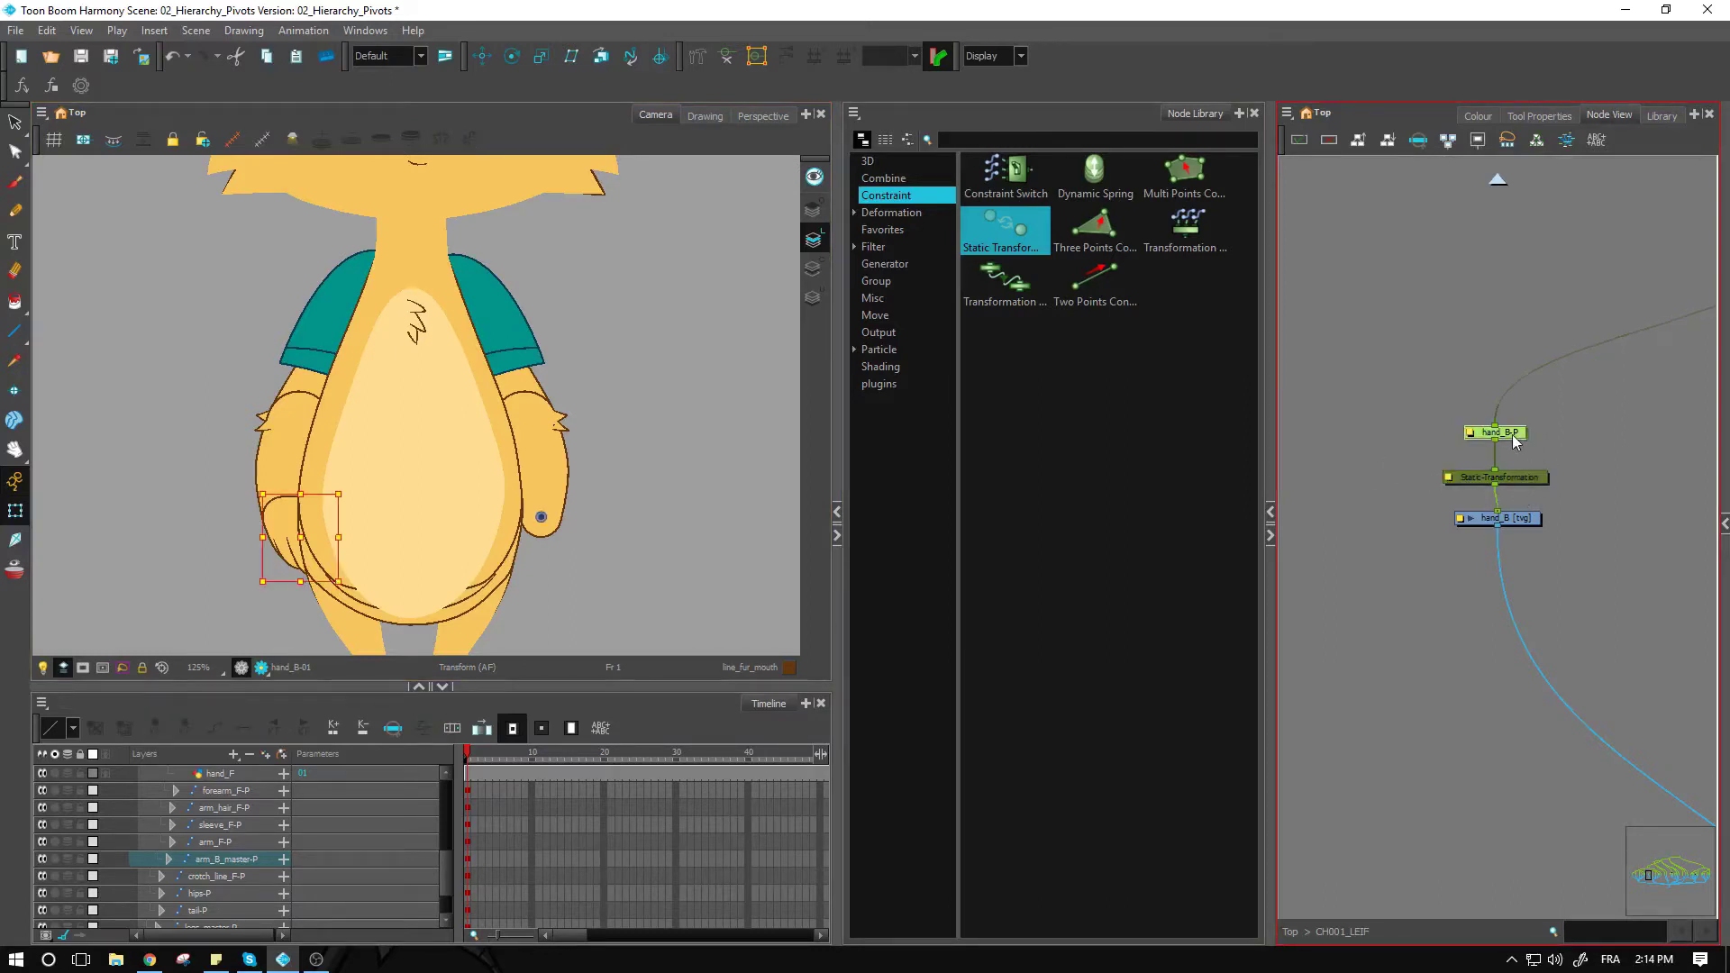
click(1471, 433)
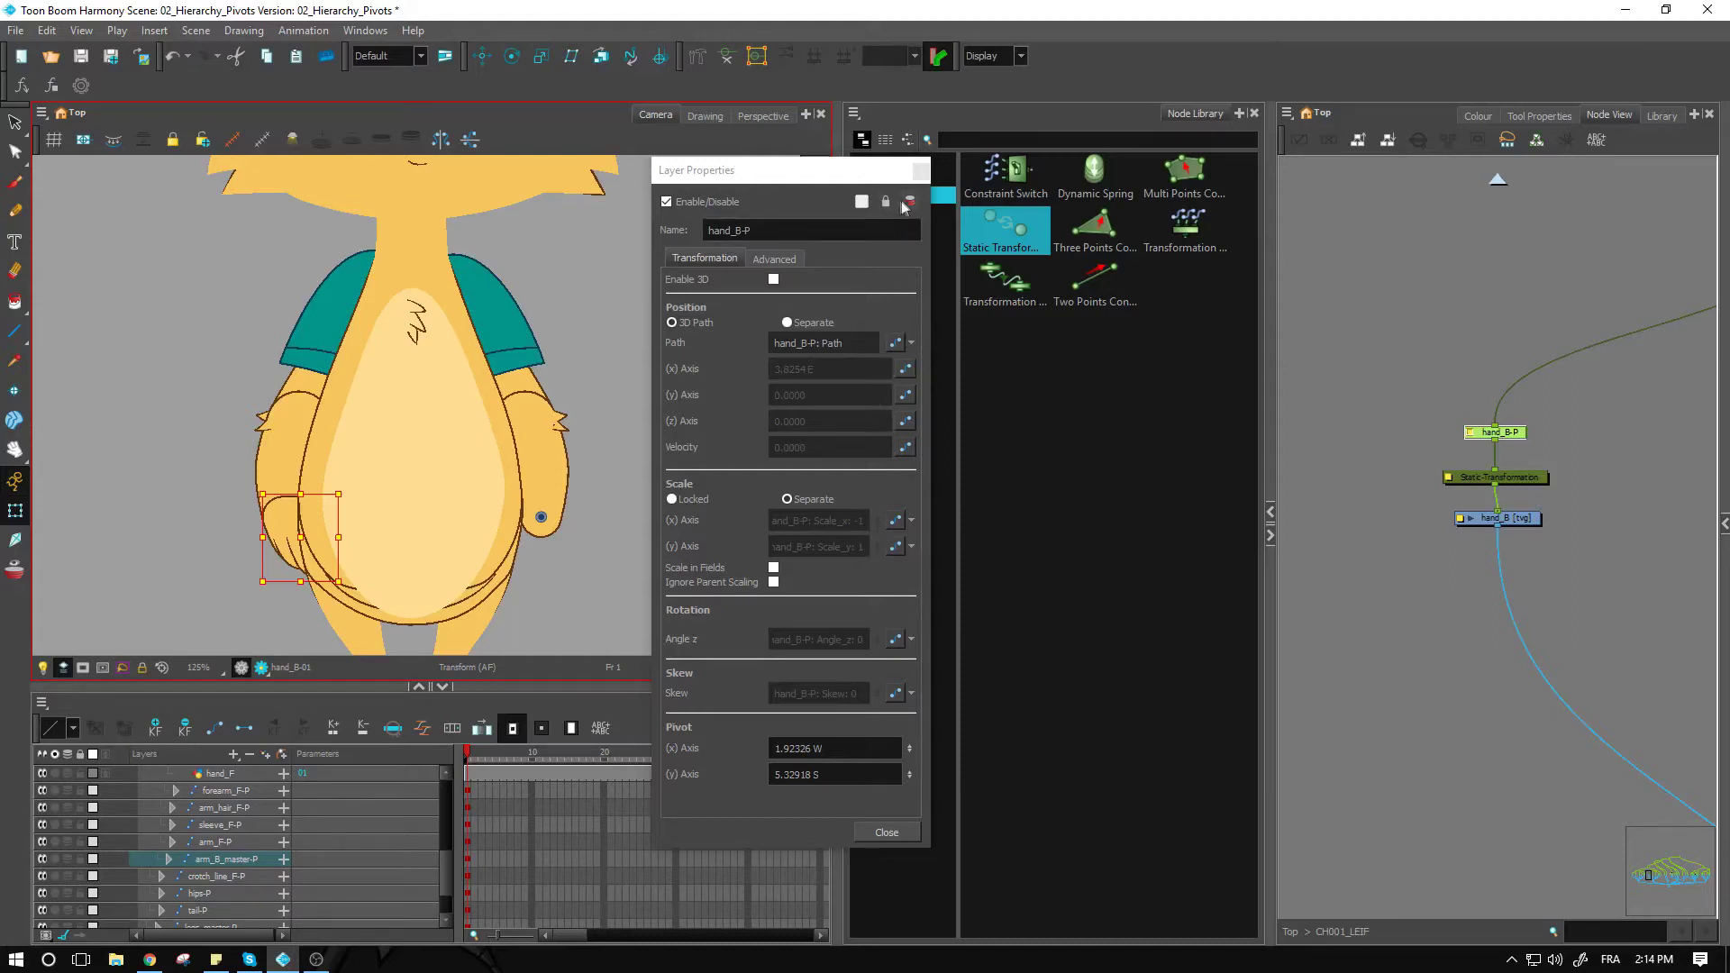
click(920, 171)
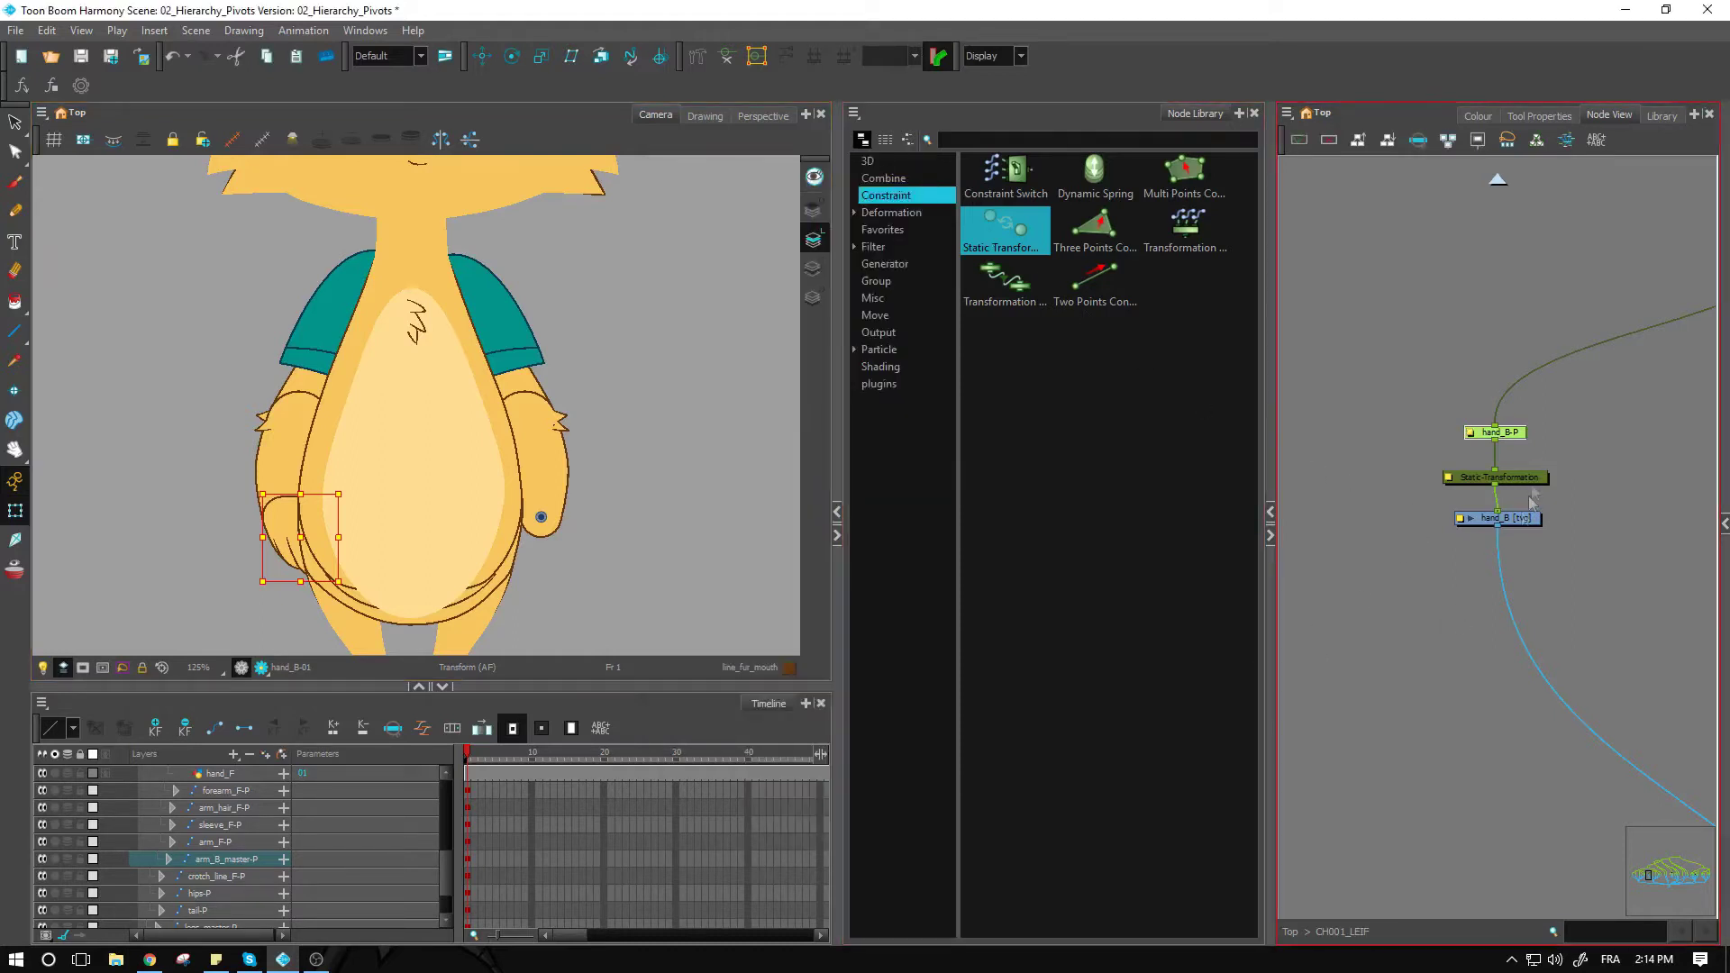
Mirror the back hand to the opposite side of the body with key 4, then deselect.
click(705, 807)
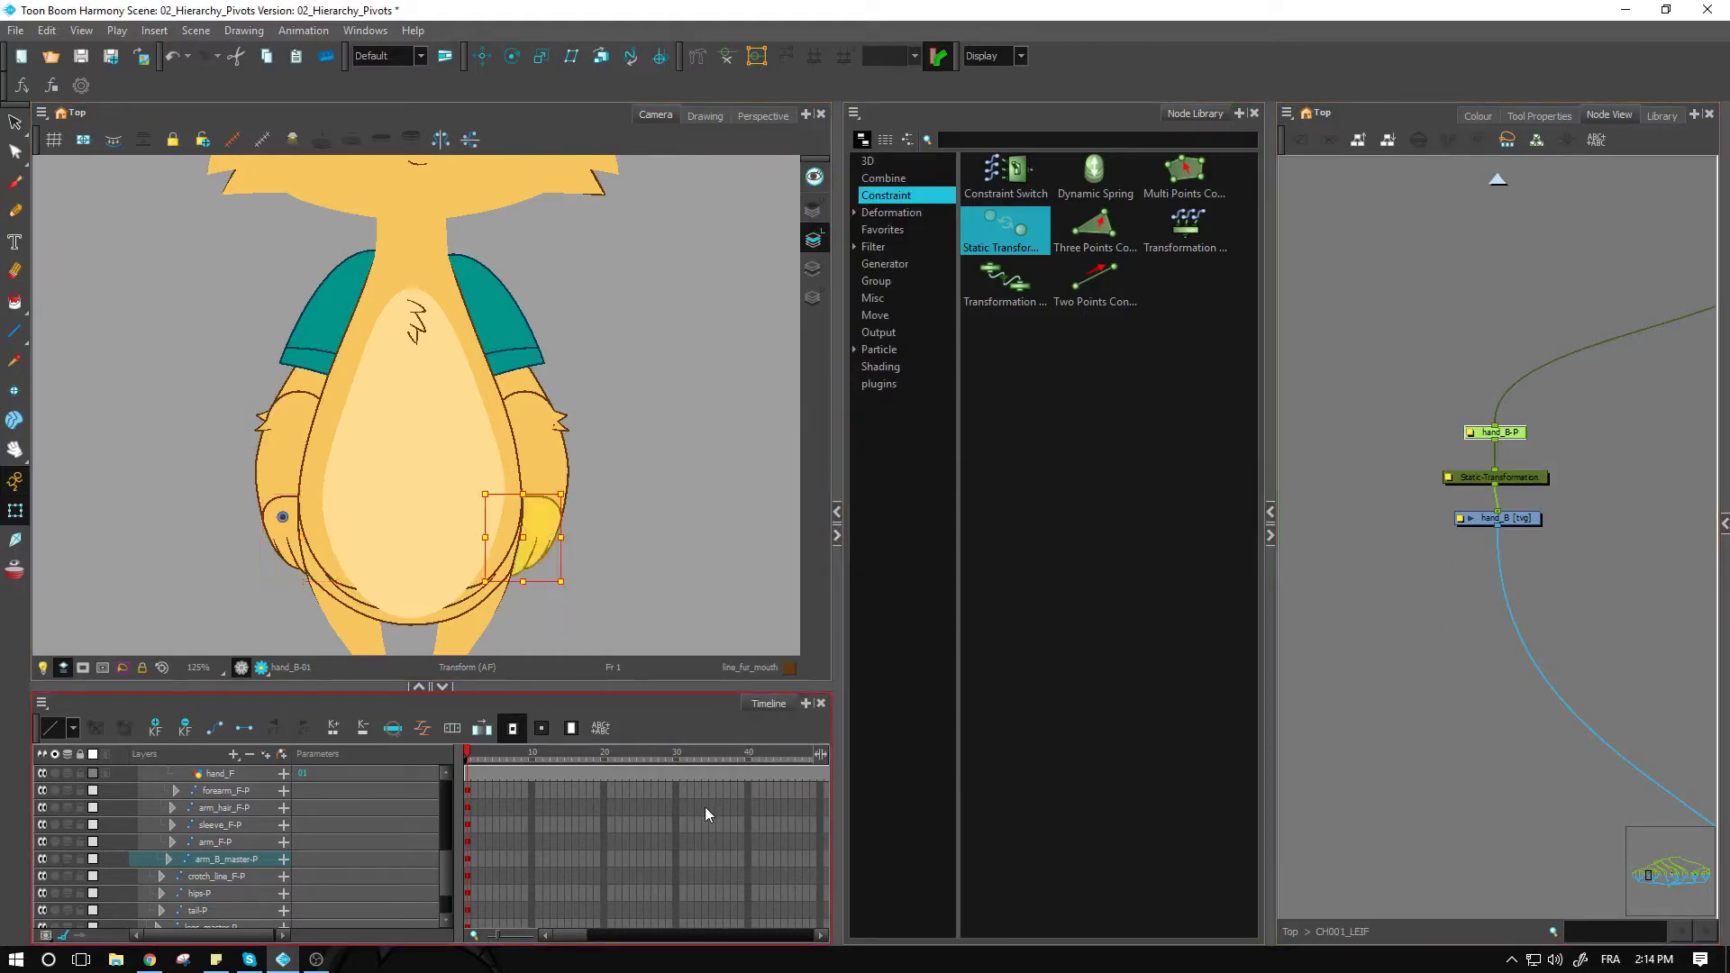
key(4)
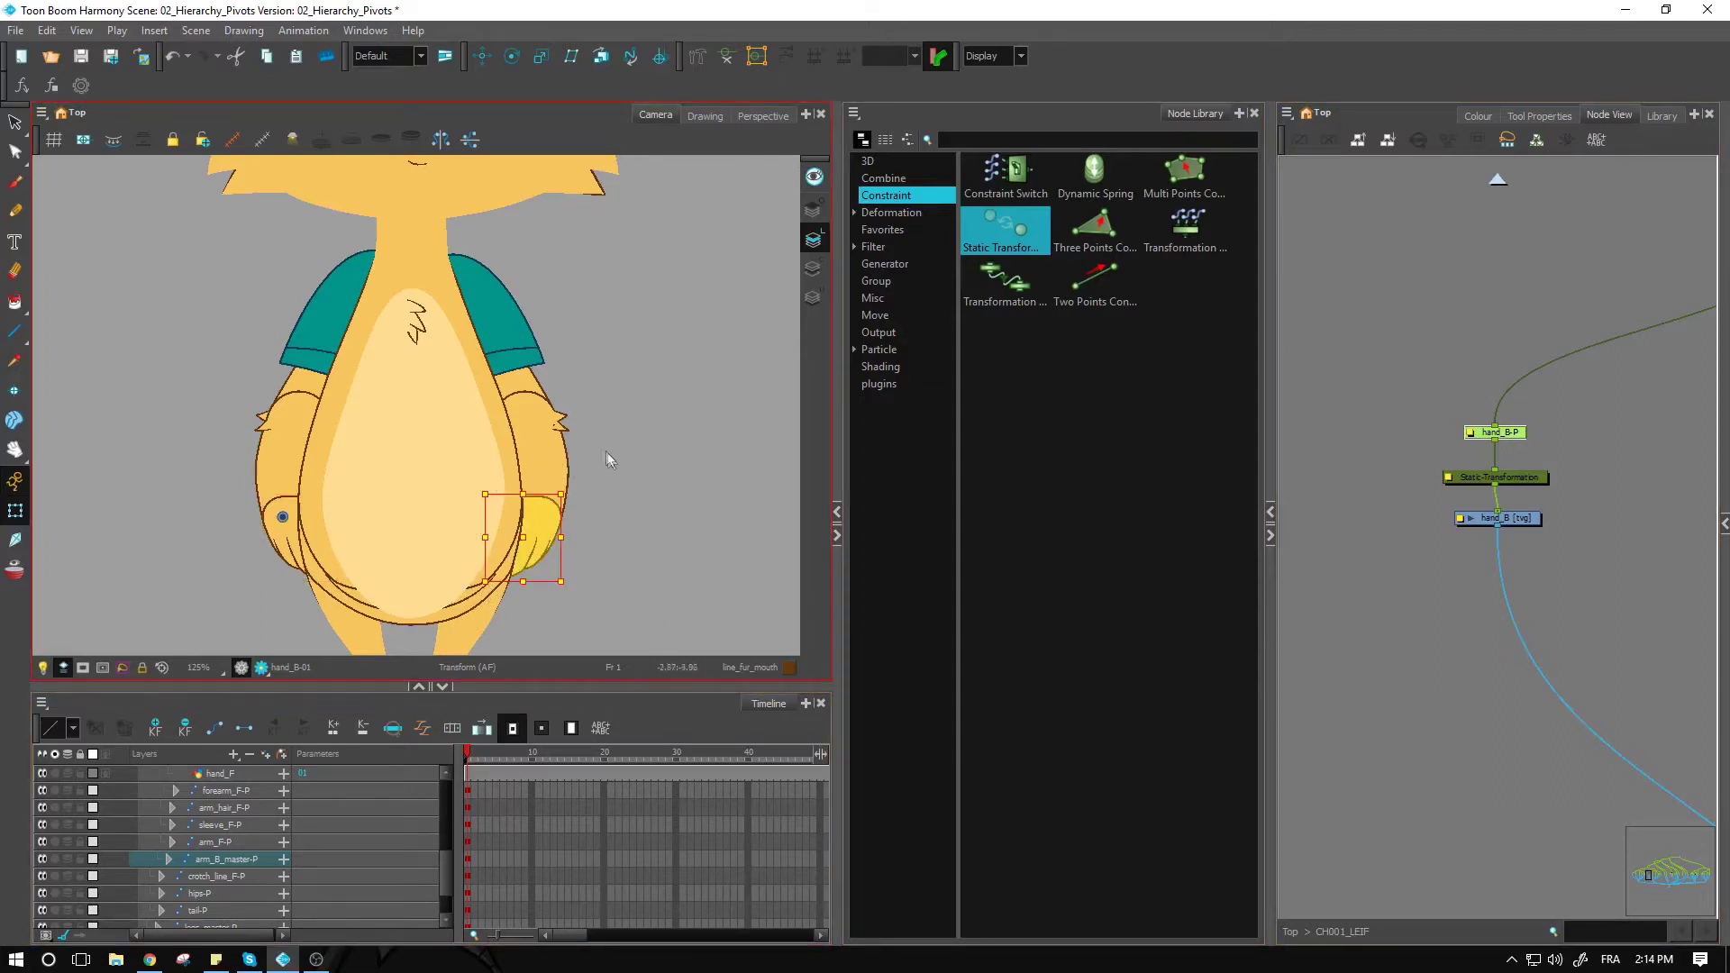
click(1360, 568)
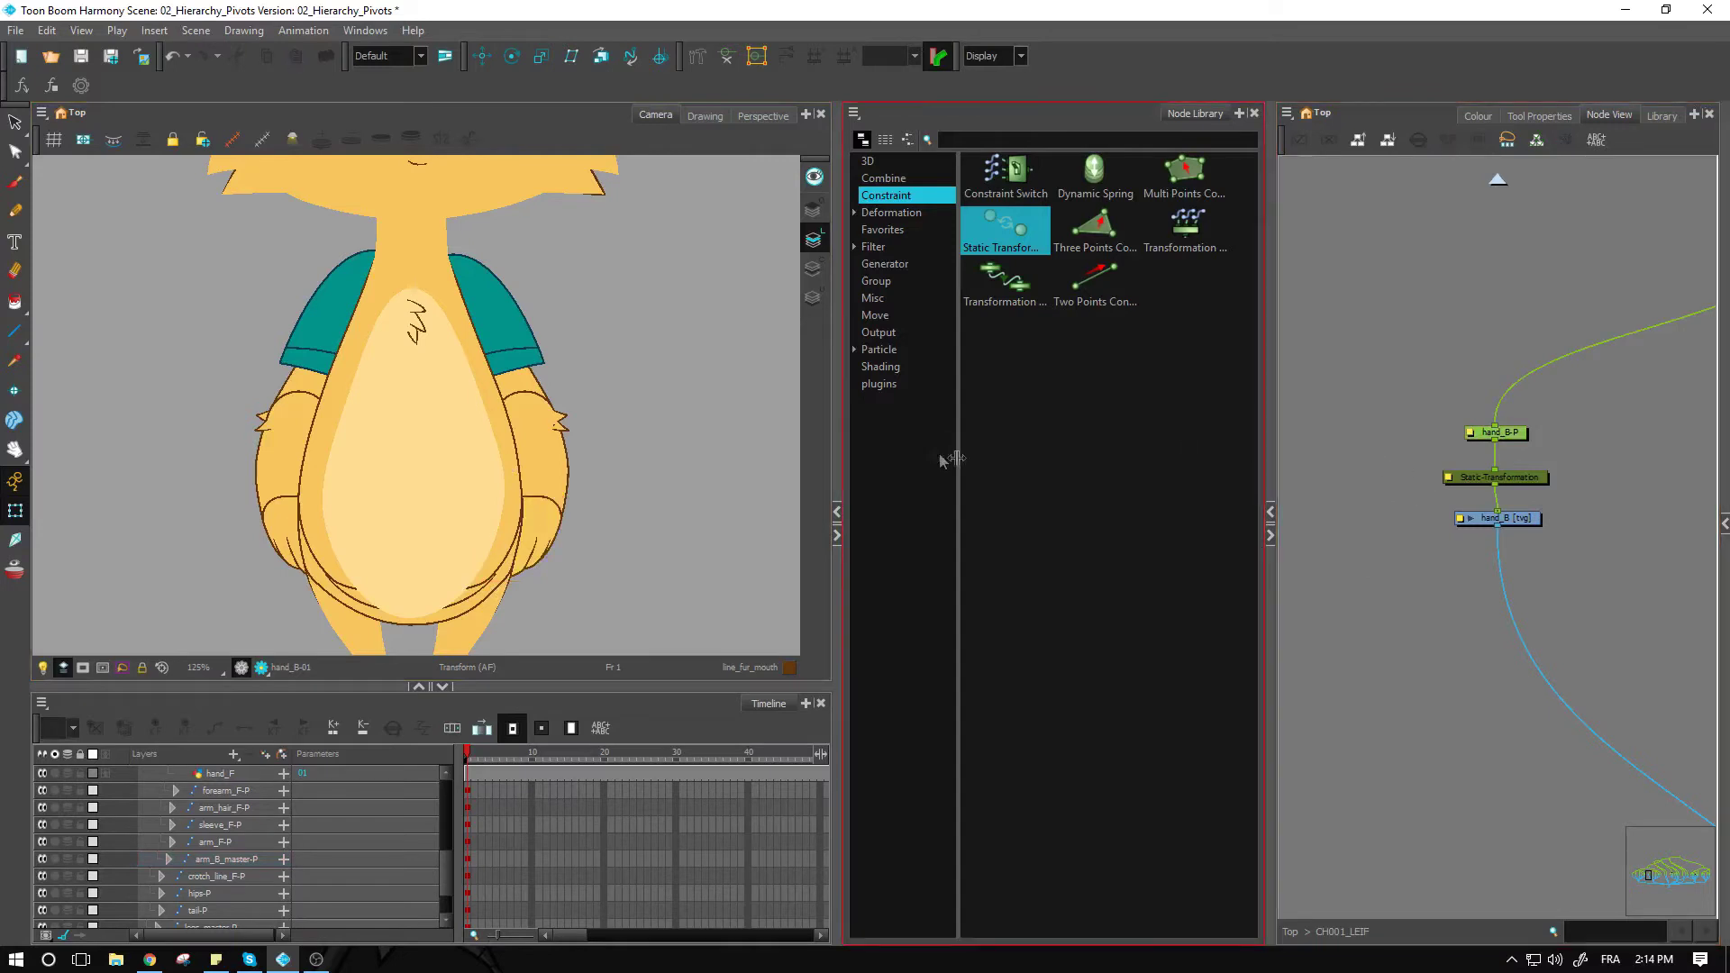
Switch to working on the underlay art, then return to transforming the hand (Shift+T).
click(1519, 433)
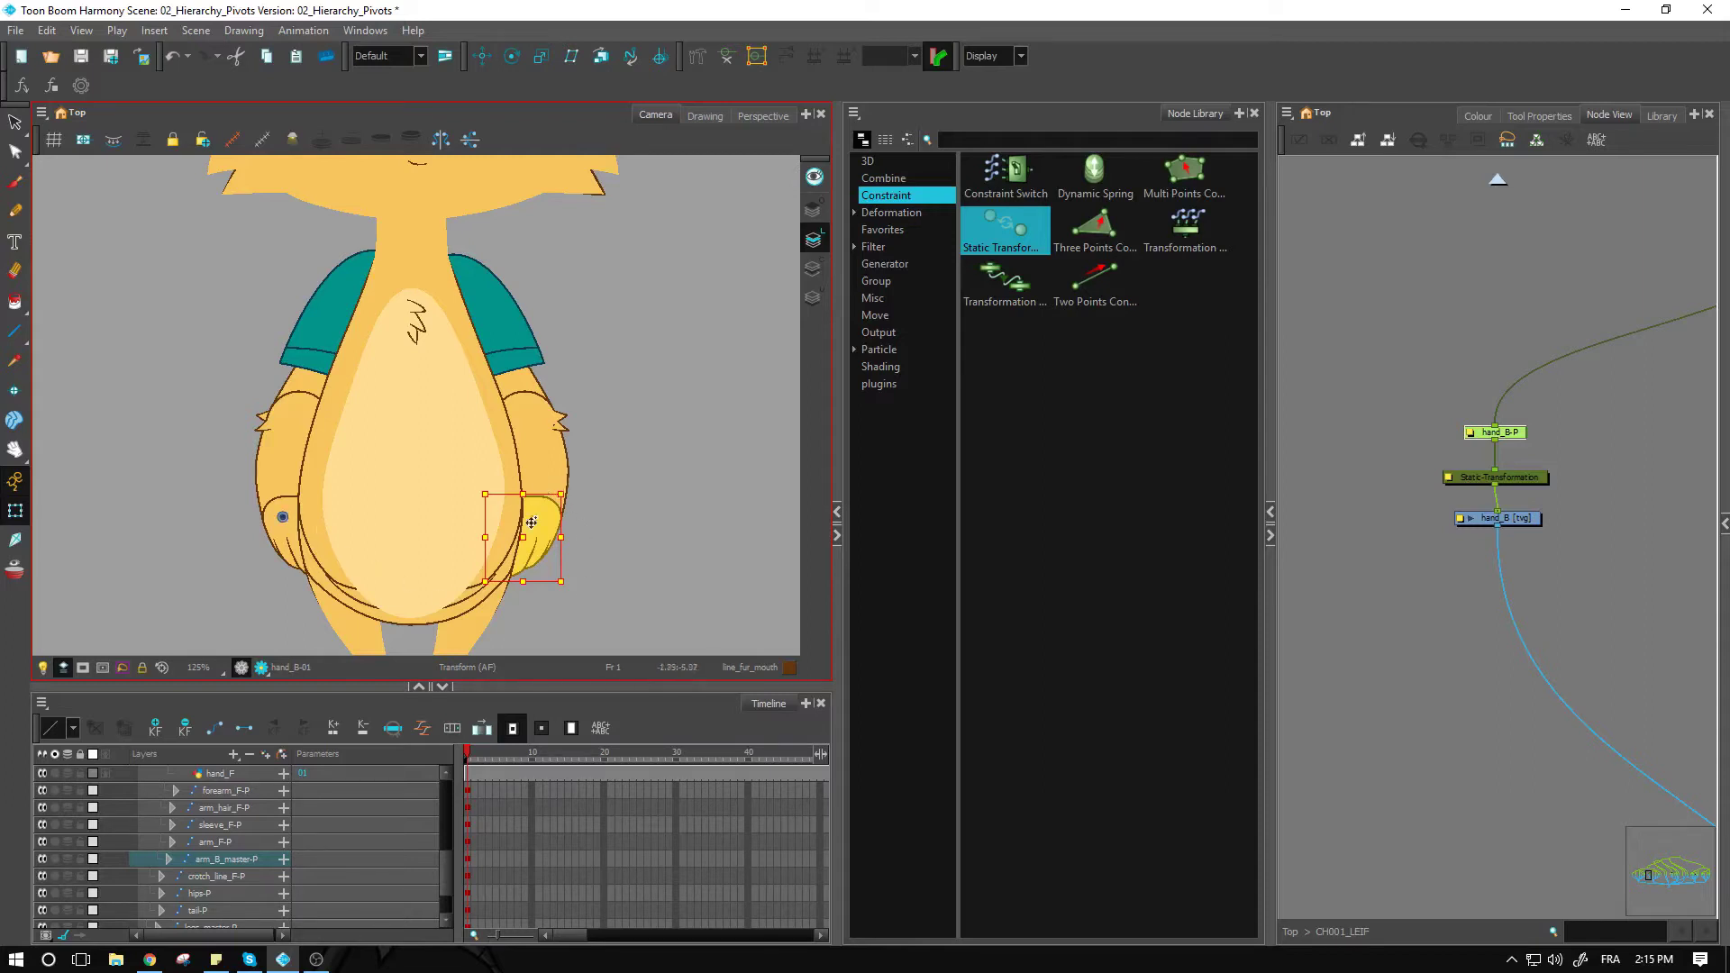
click(1426, 605)
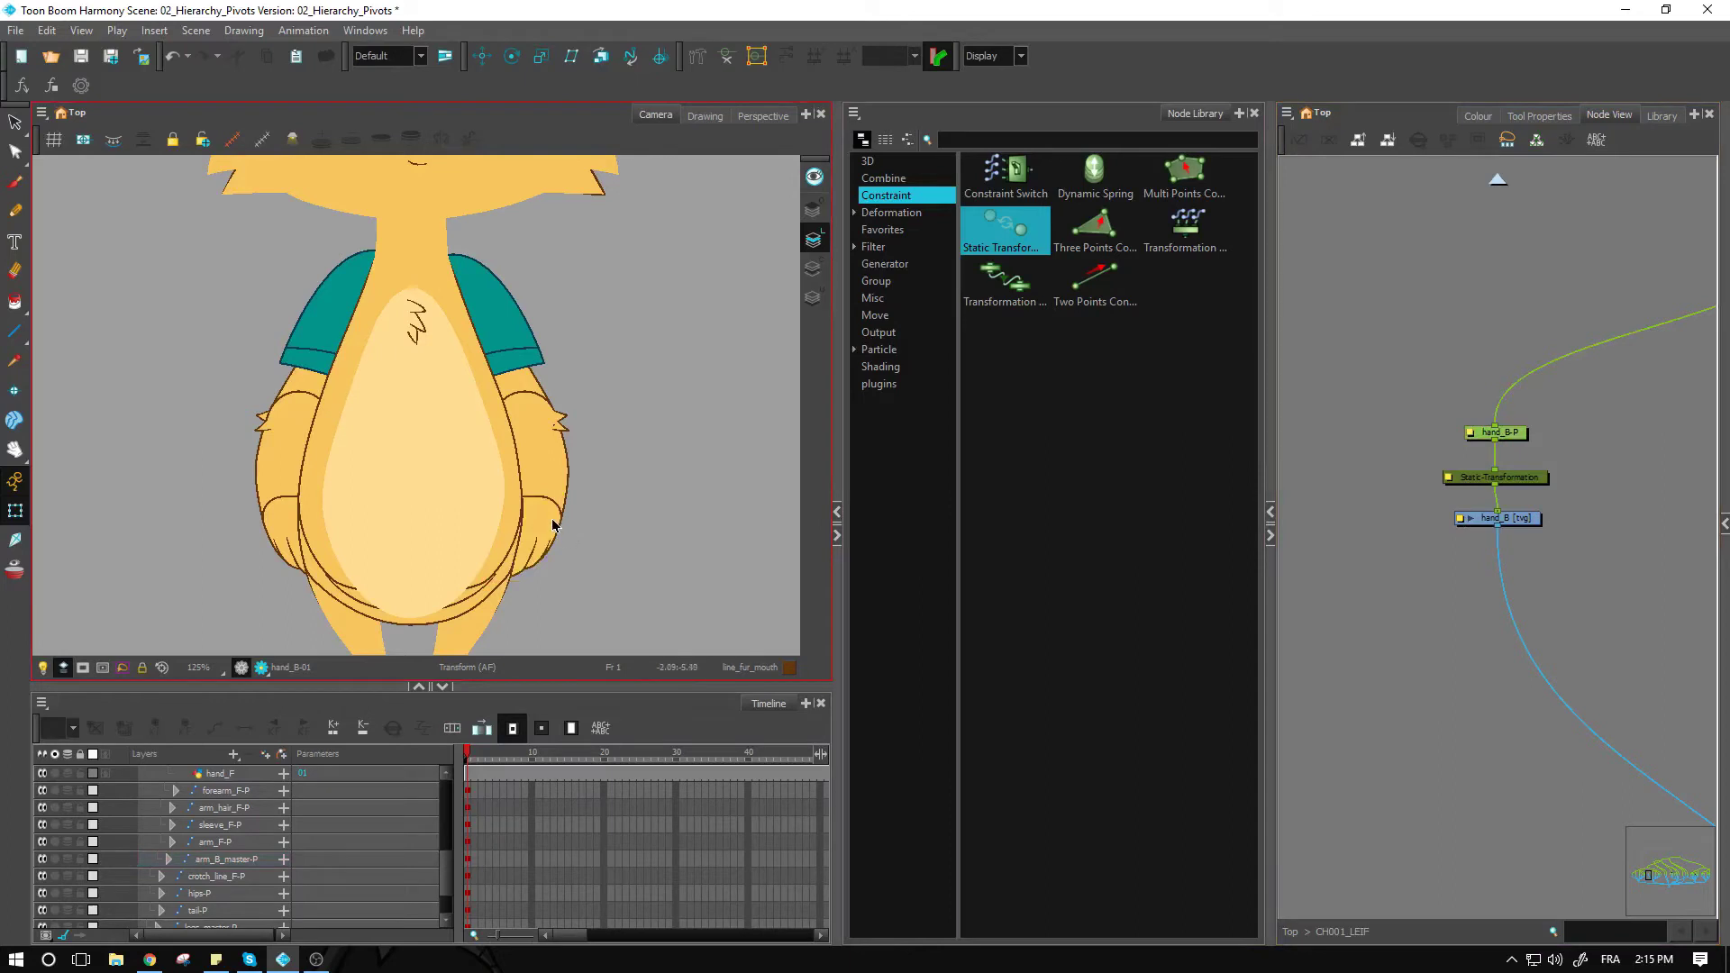
click(15, 122)
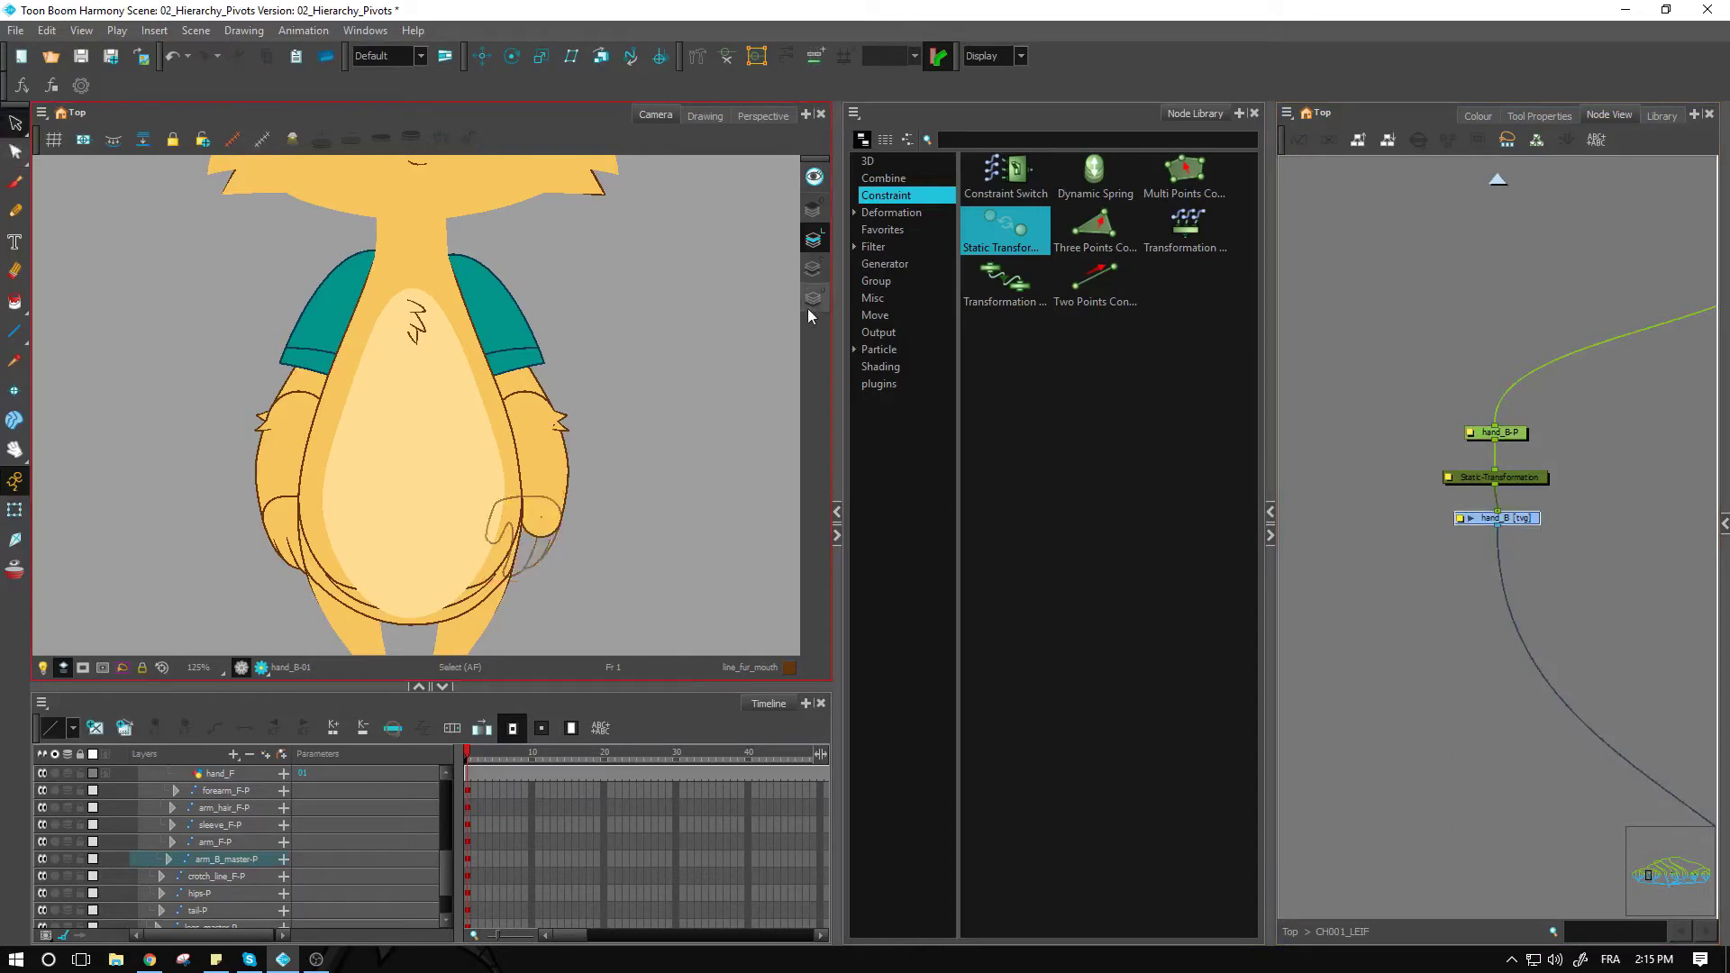
click(812, 299)
scroll(595, 568, up, 5)
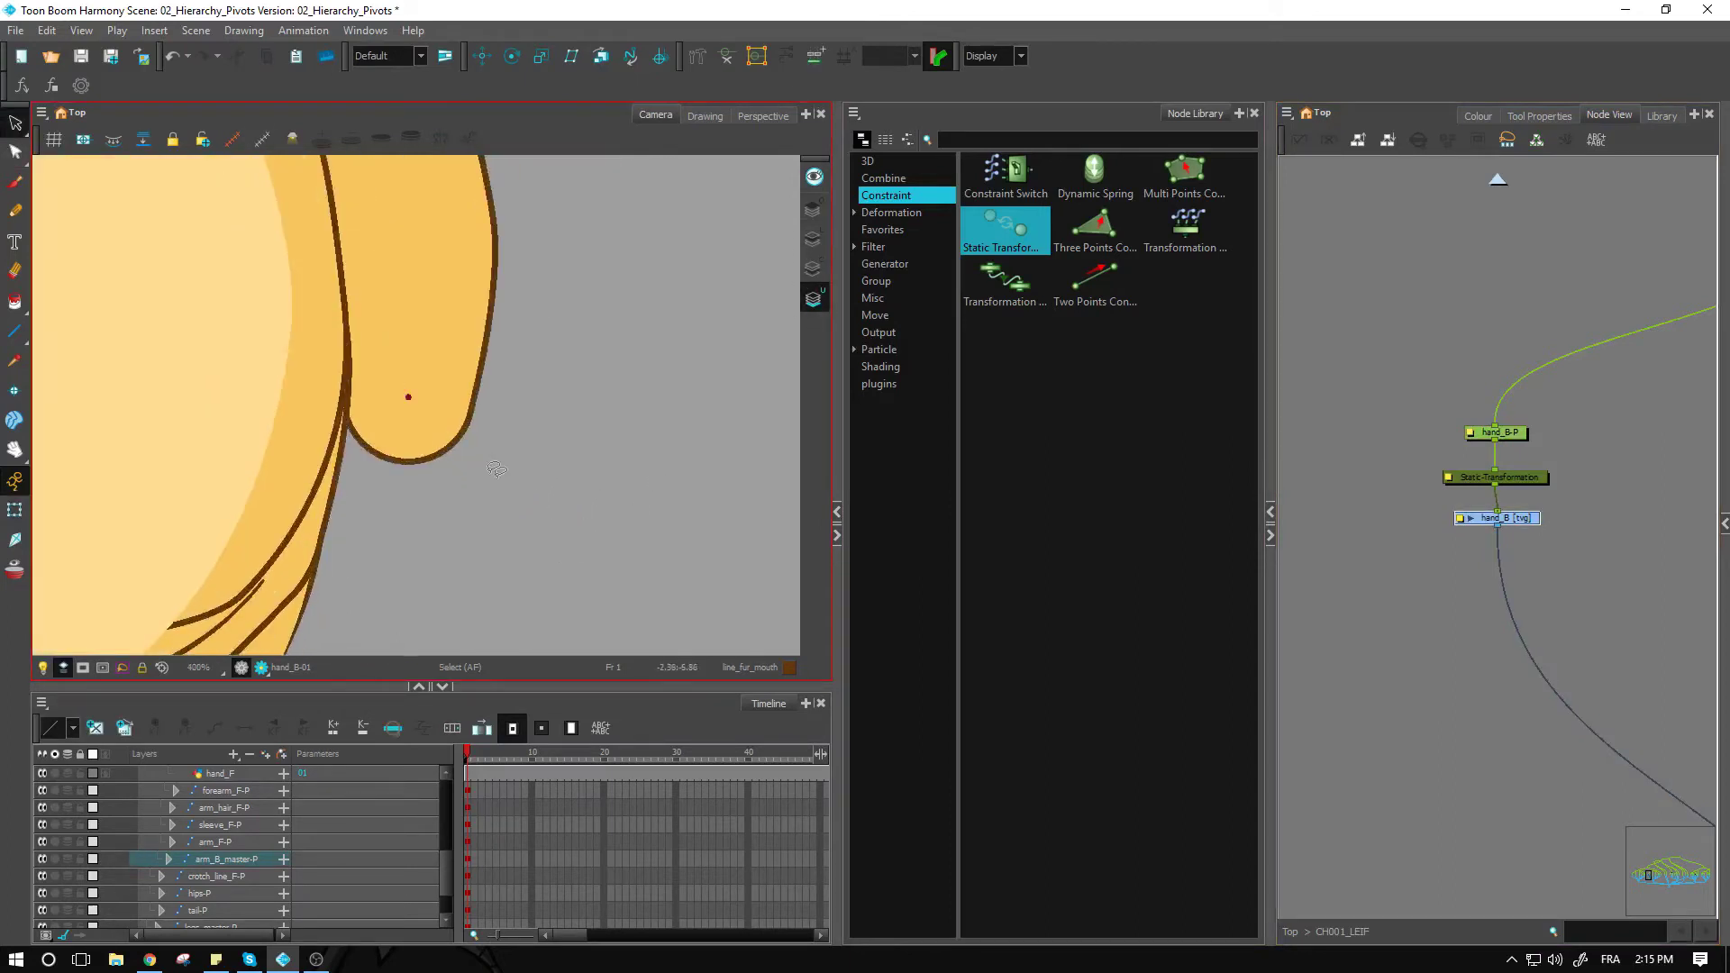
key(shift+t)
click(406, 398)
Add an Underlay-Layer node found by searching 'under' and wire it into the arm composite.
click(1482, 667)
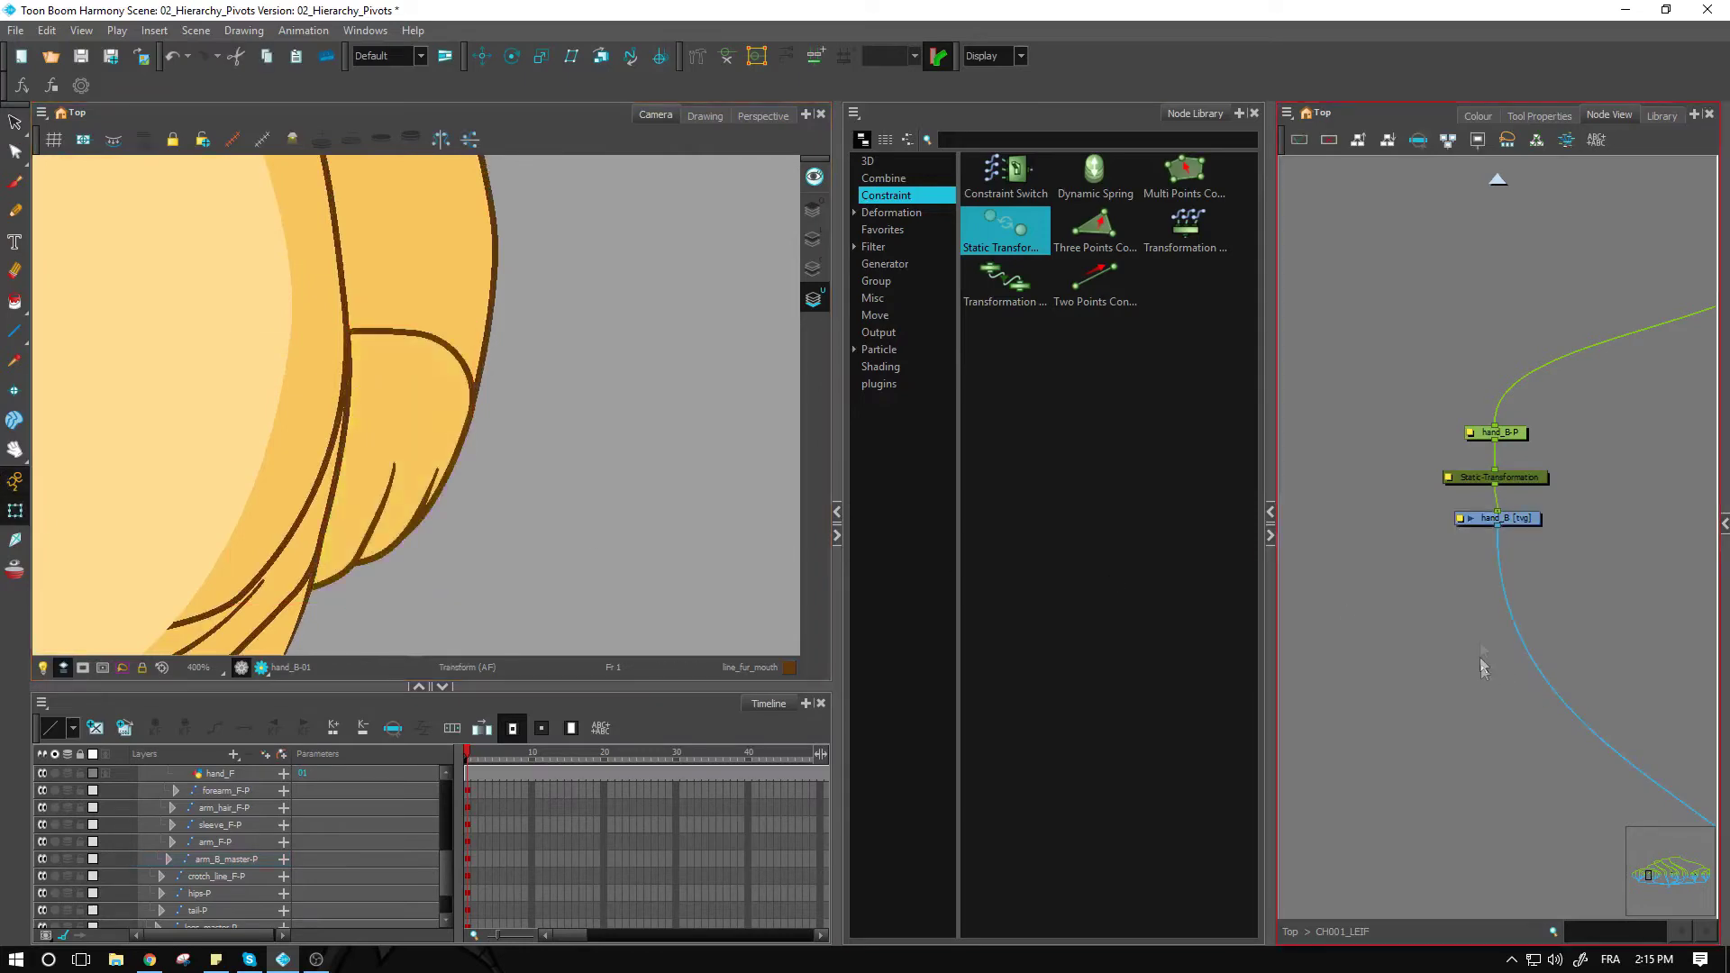
click(982, 141)
text(underl)
drag(1002, 171, 1651, 668)
mouse_move(1270, 441)
mouse_down()
mouse_move(1503, 444)
mouse_move(1252, 441)
mouse_up()
With hand_B-P selected and the Rotate tool (Alt+3), drag its pivot onto the back hand's guide dot.
click(1533, 474)
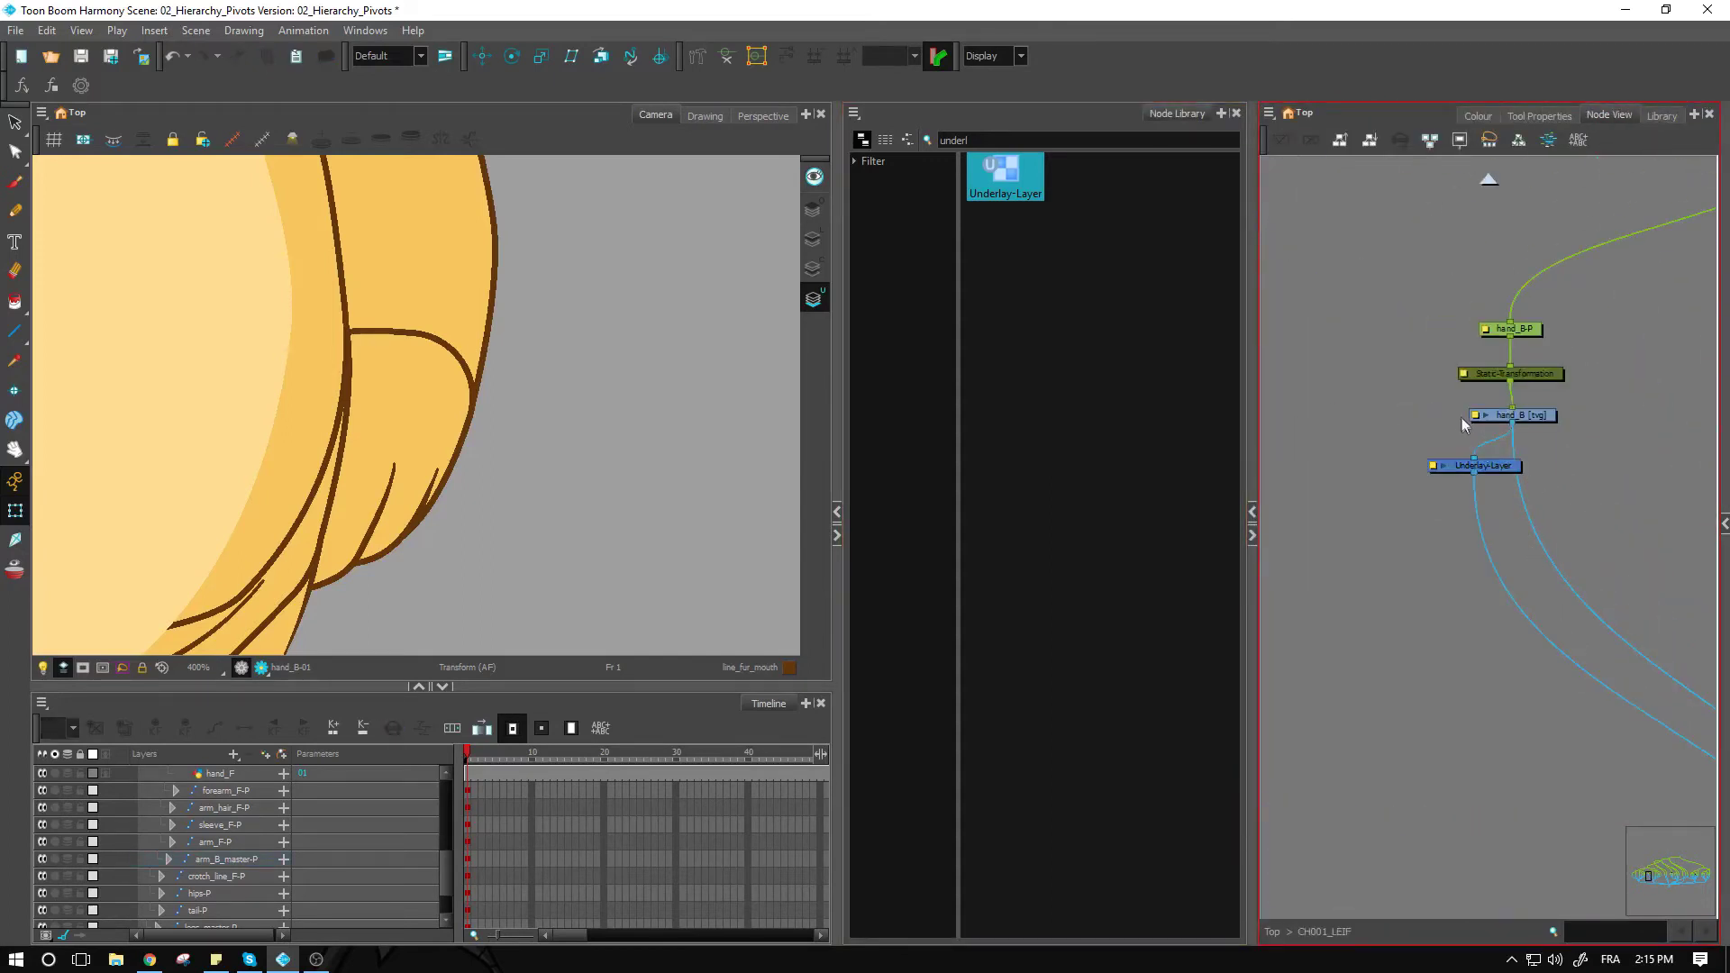
click(1475, 415)
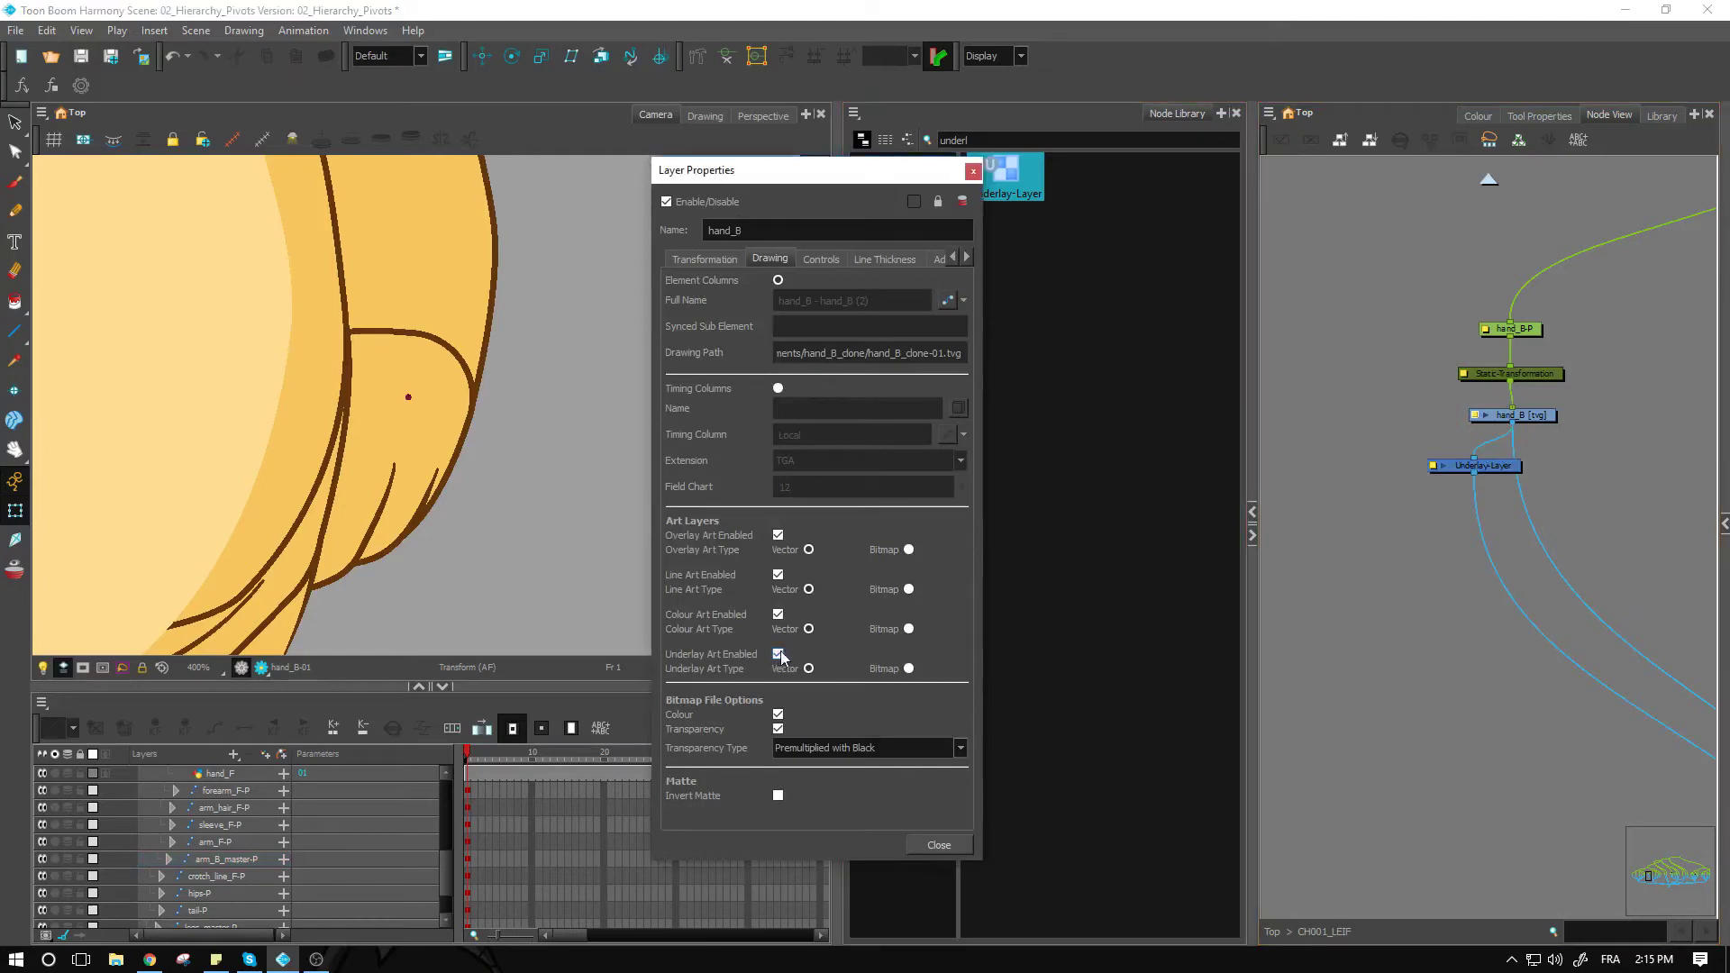
click(1589, 347)
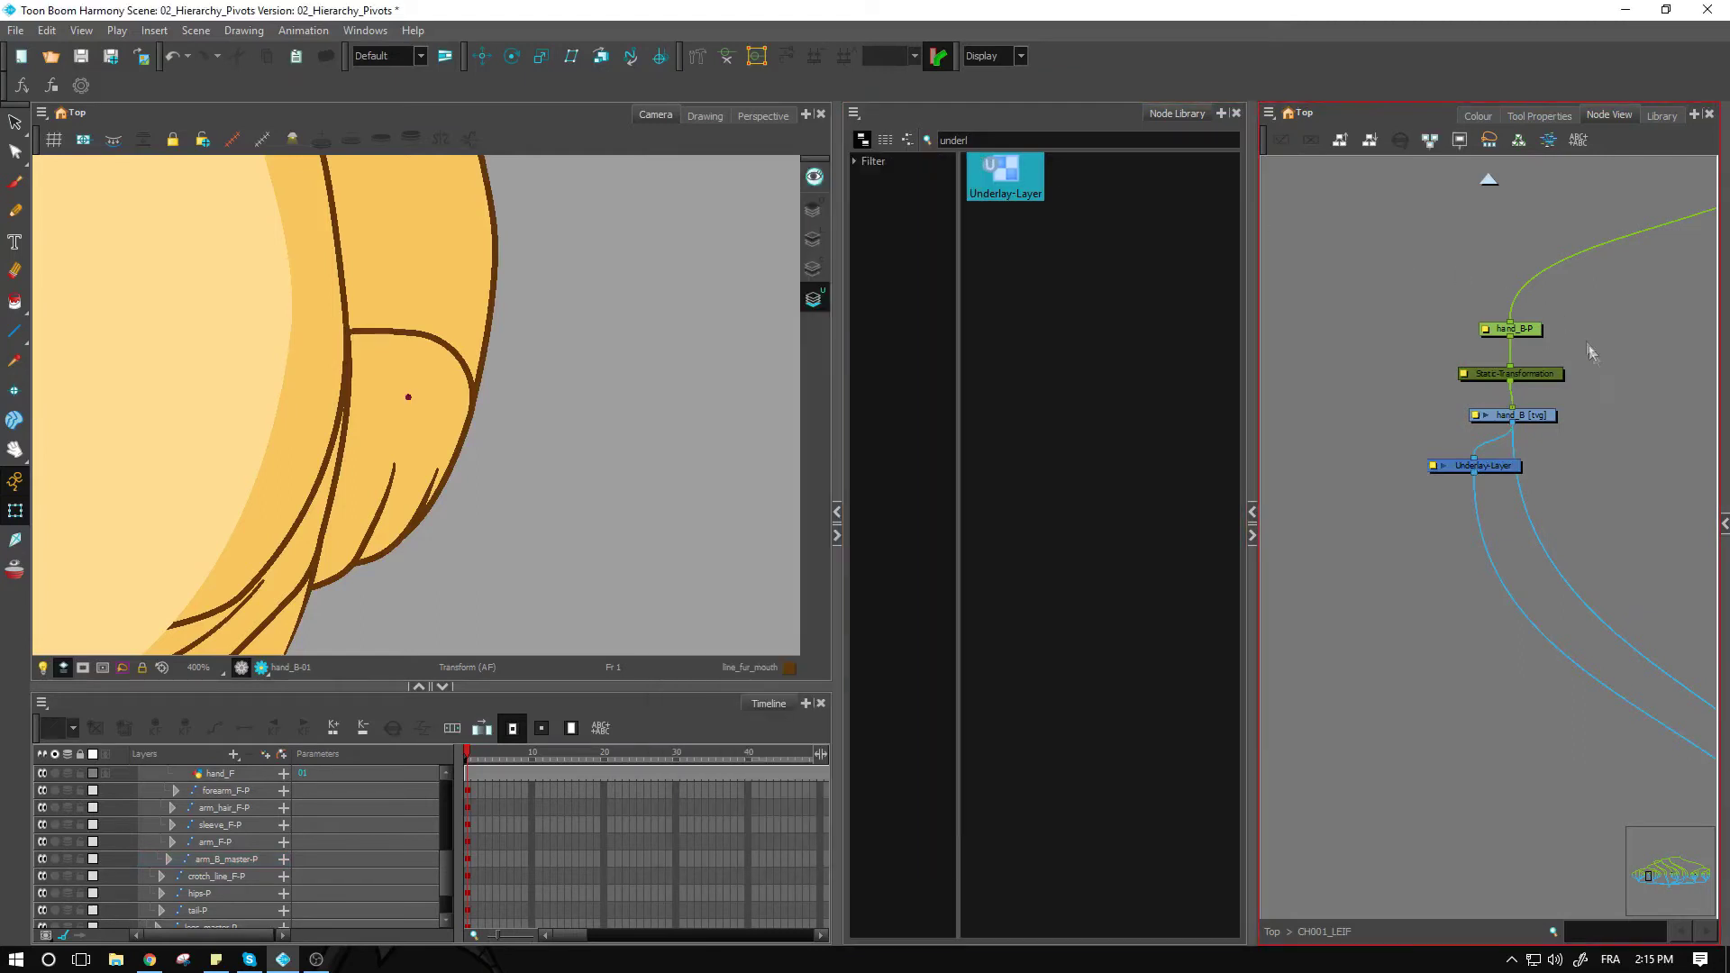
click(1514, 330)
key(alt+3)
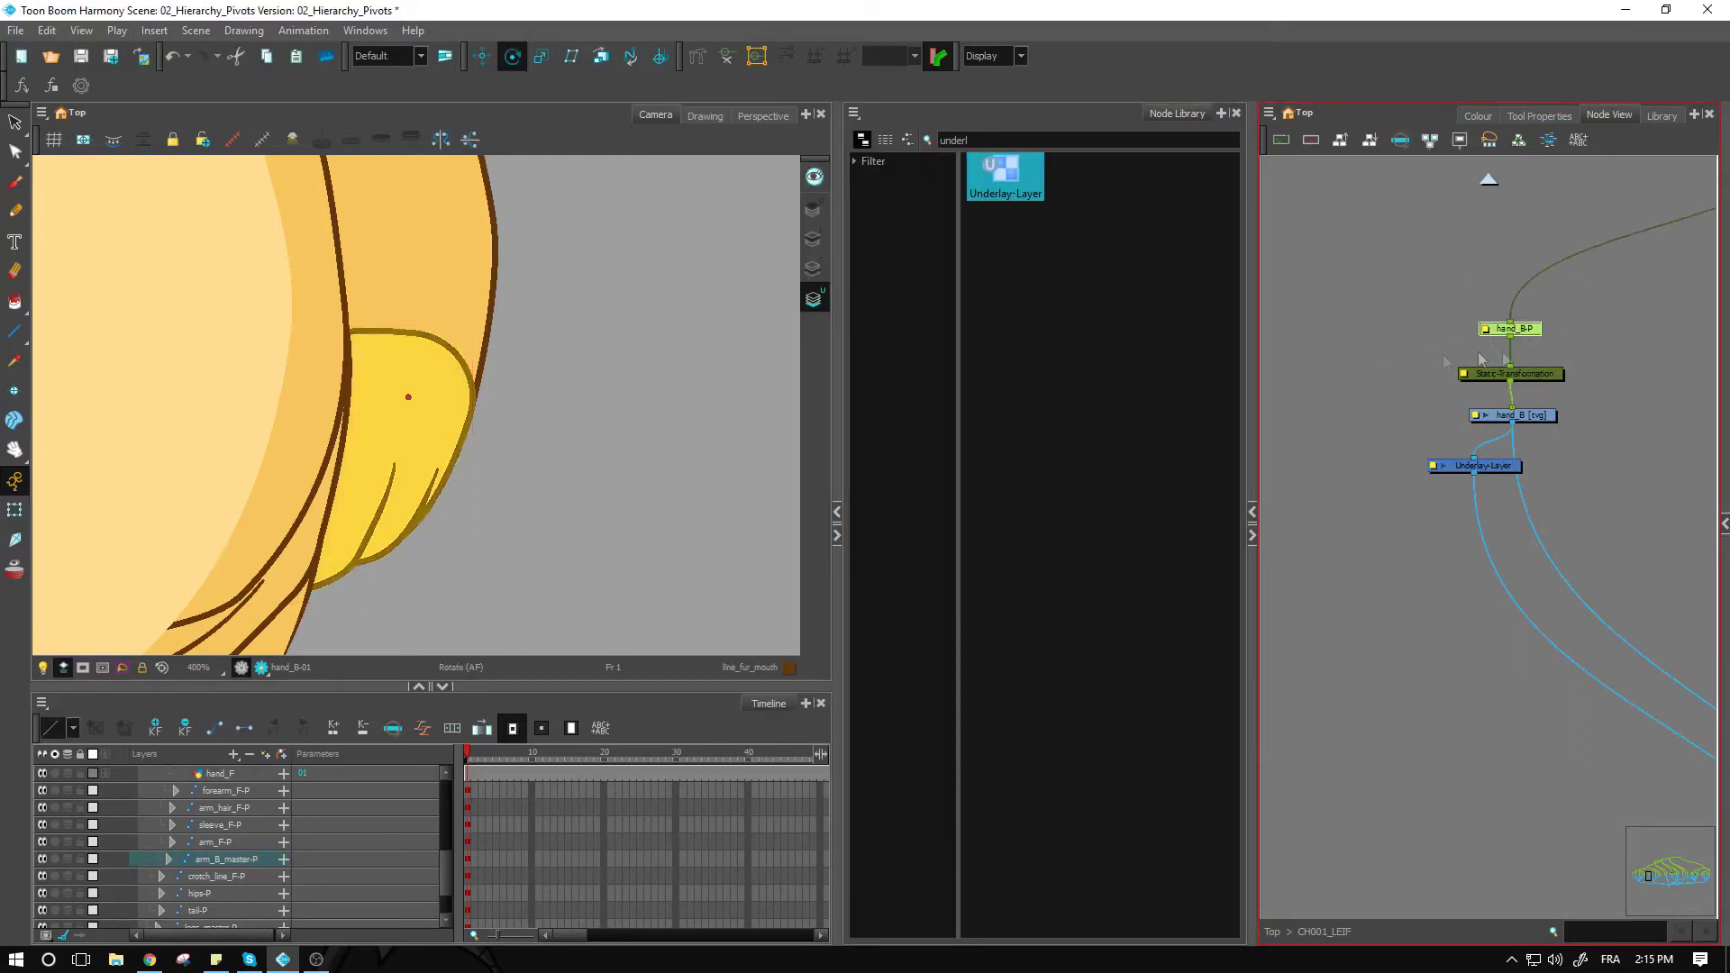
scroll(495, 436, down, 3)
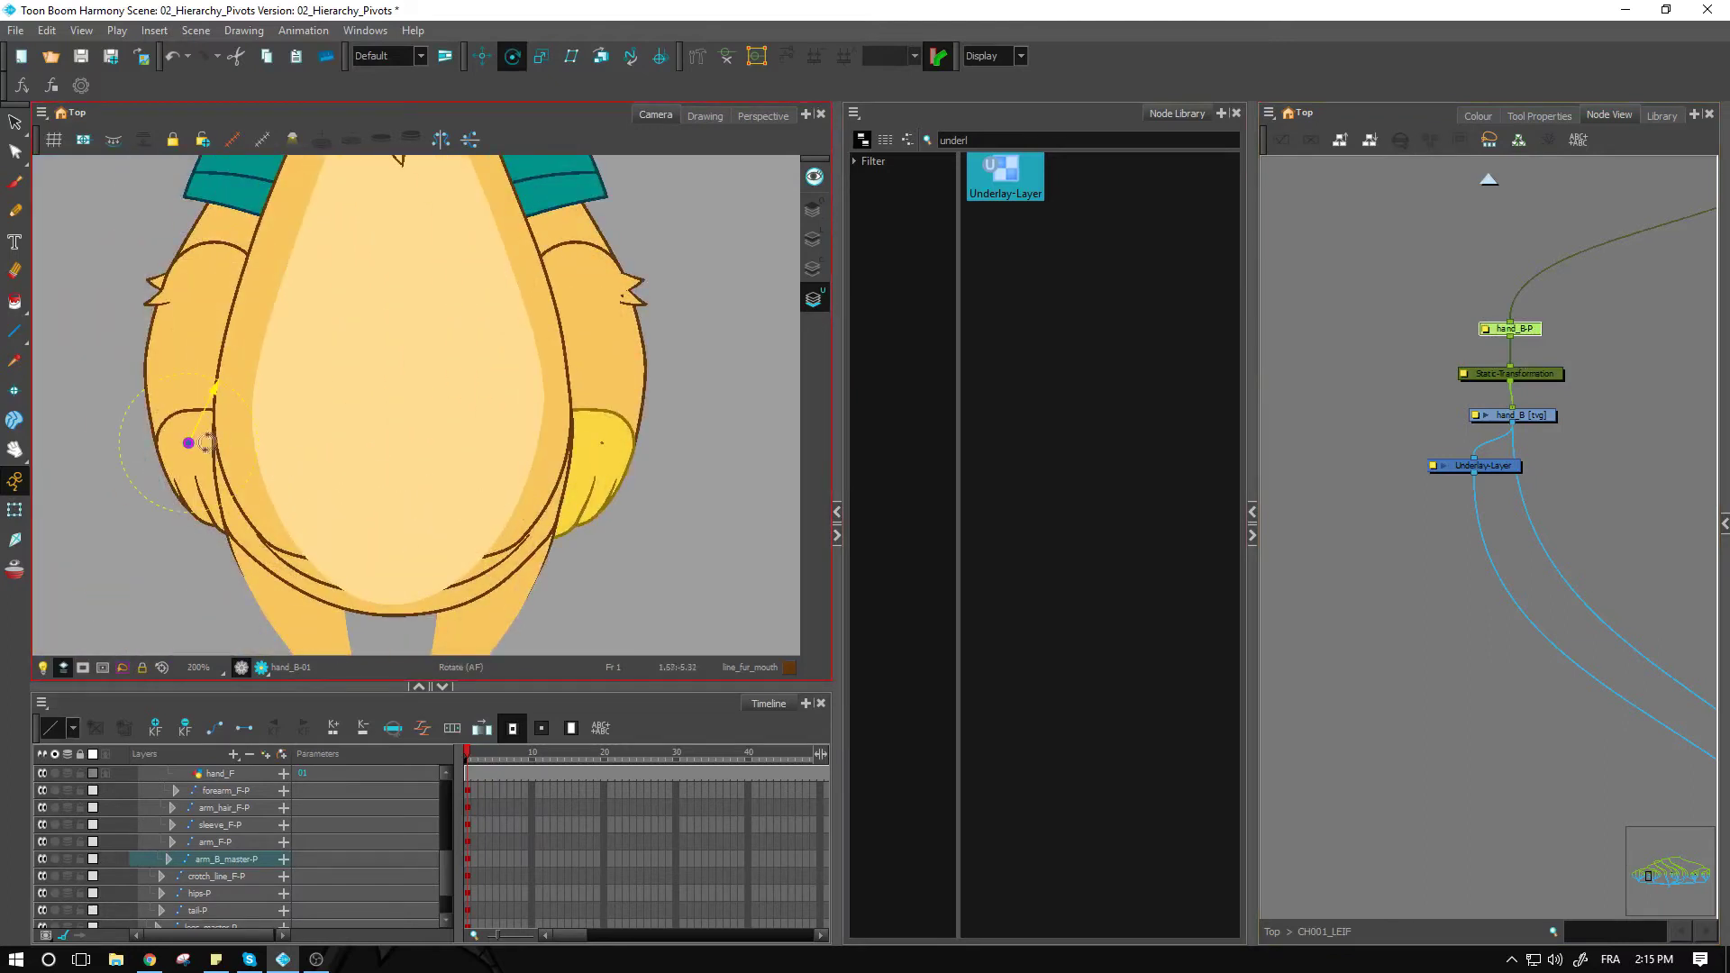
drag(206, 443, 577, 437)
scroll(695, 471, up, 2)
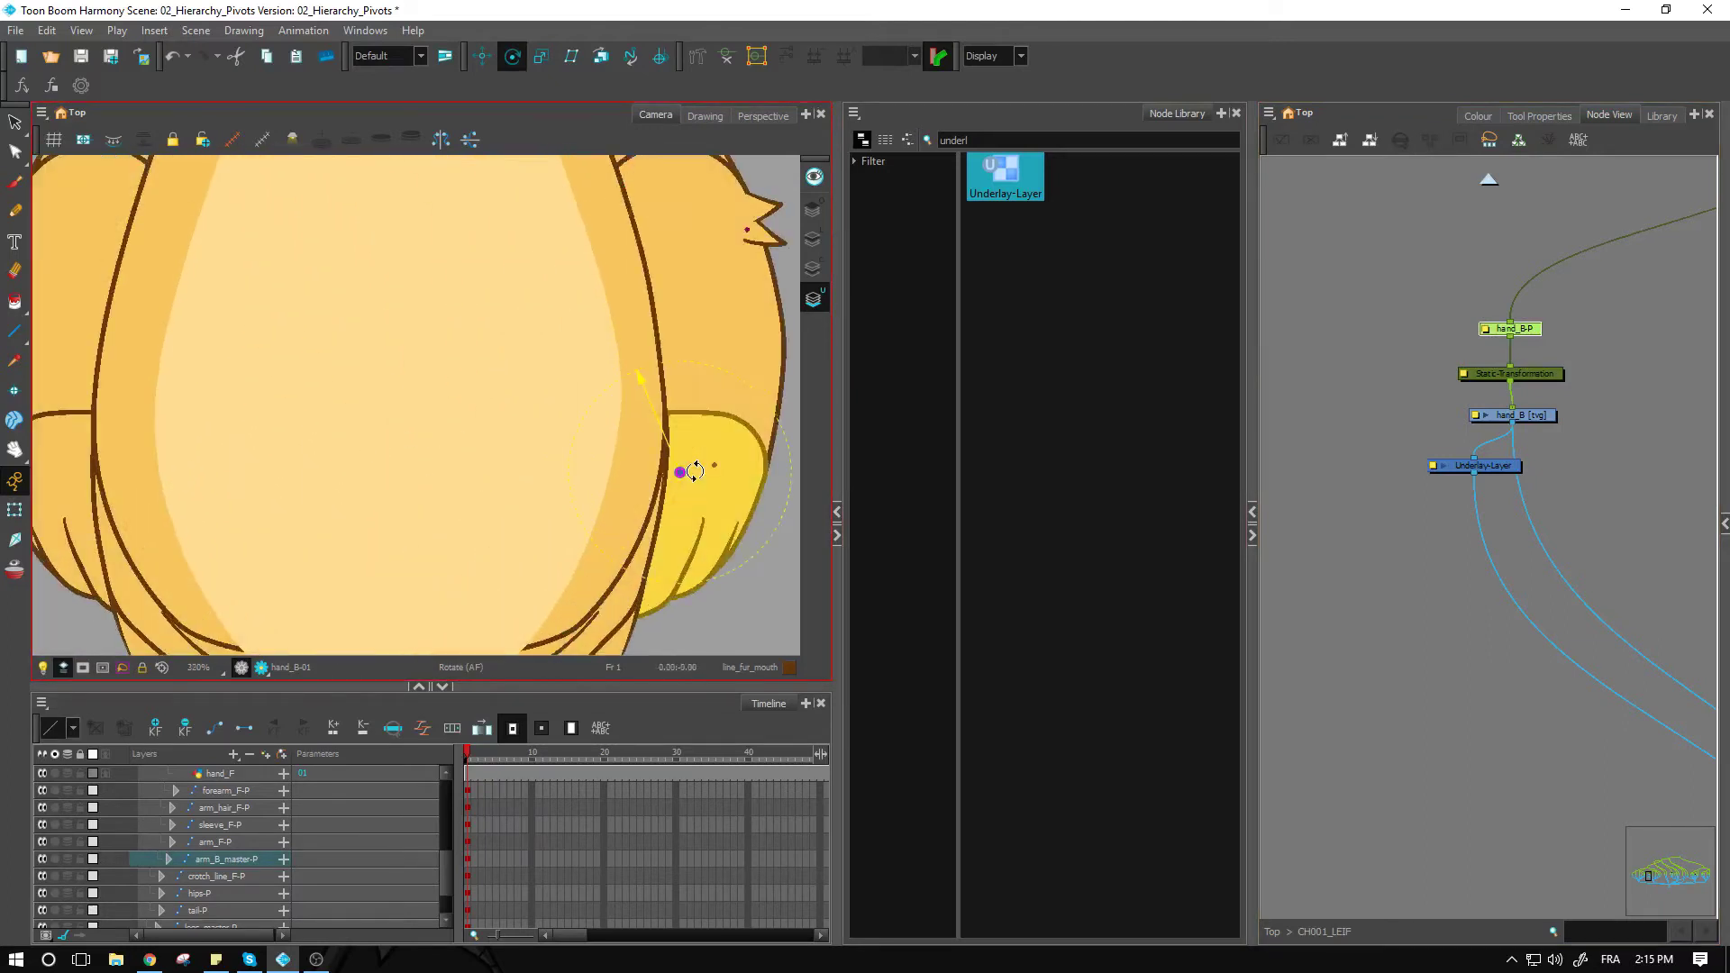
scroll(695, 471, up, 2)
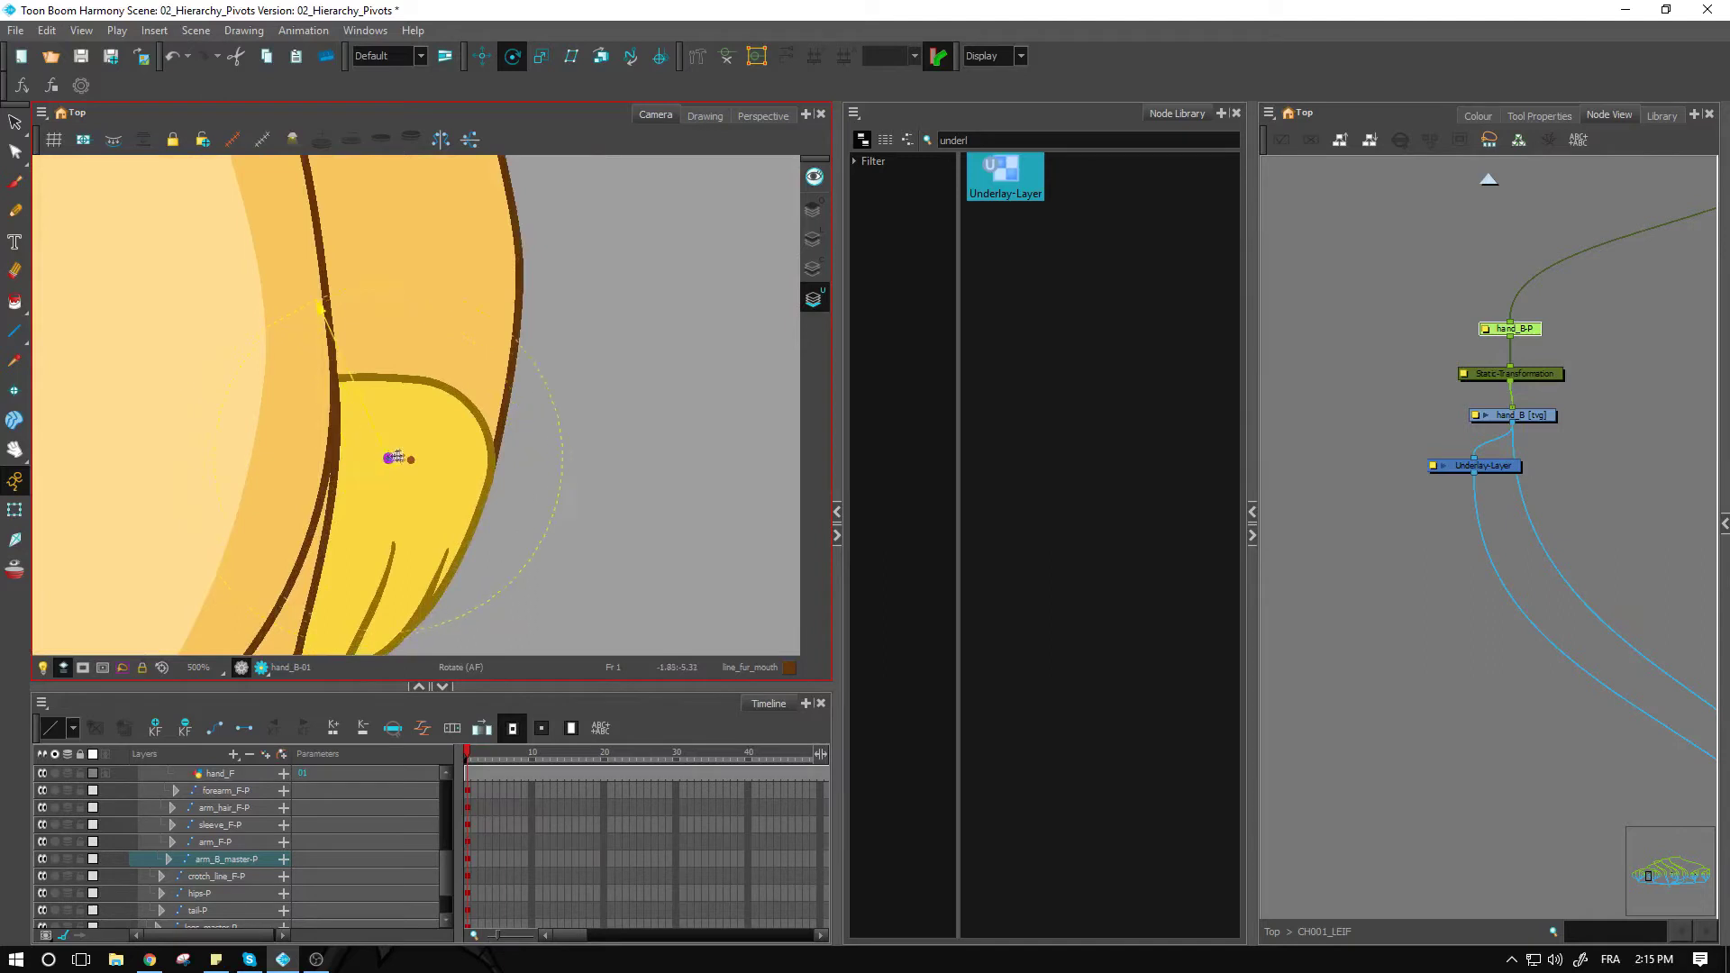
scroll(401, 464, up, 4)
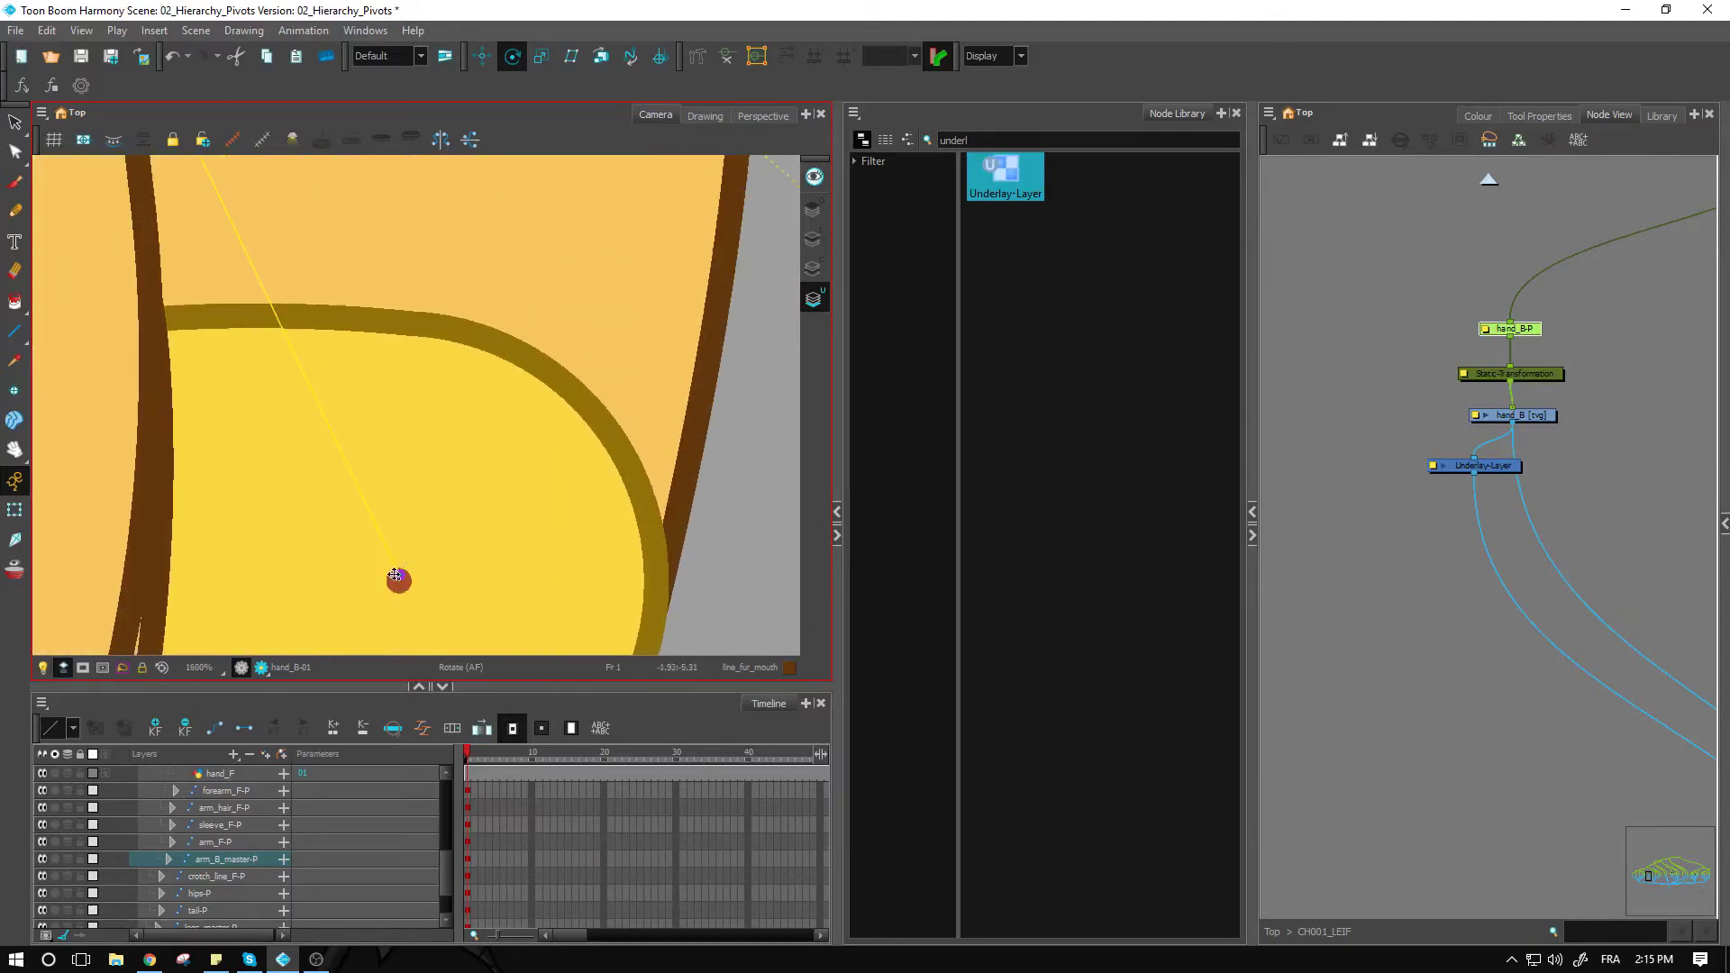
scroll(502, 583, down, 1)
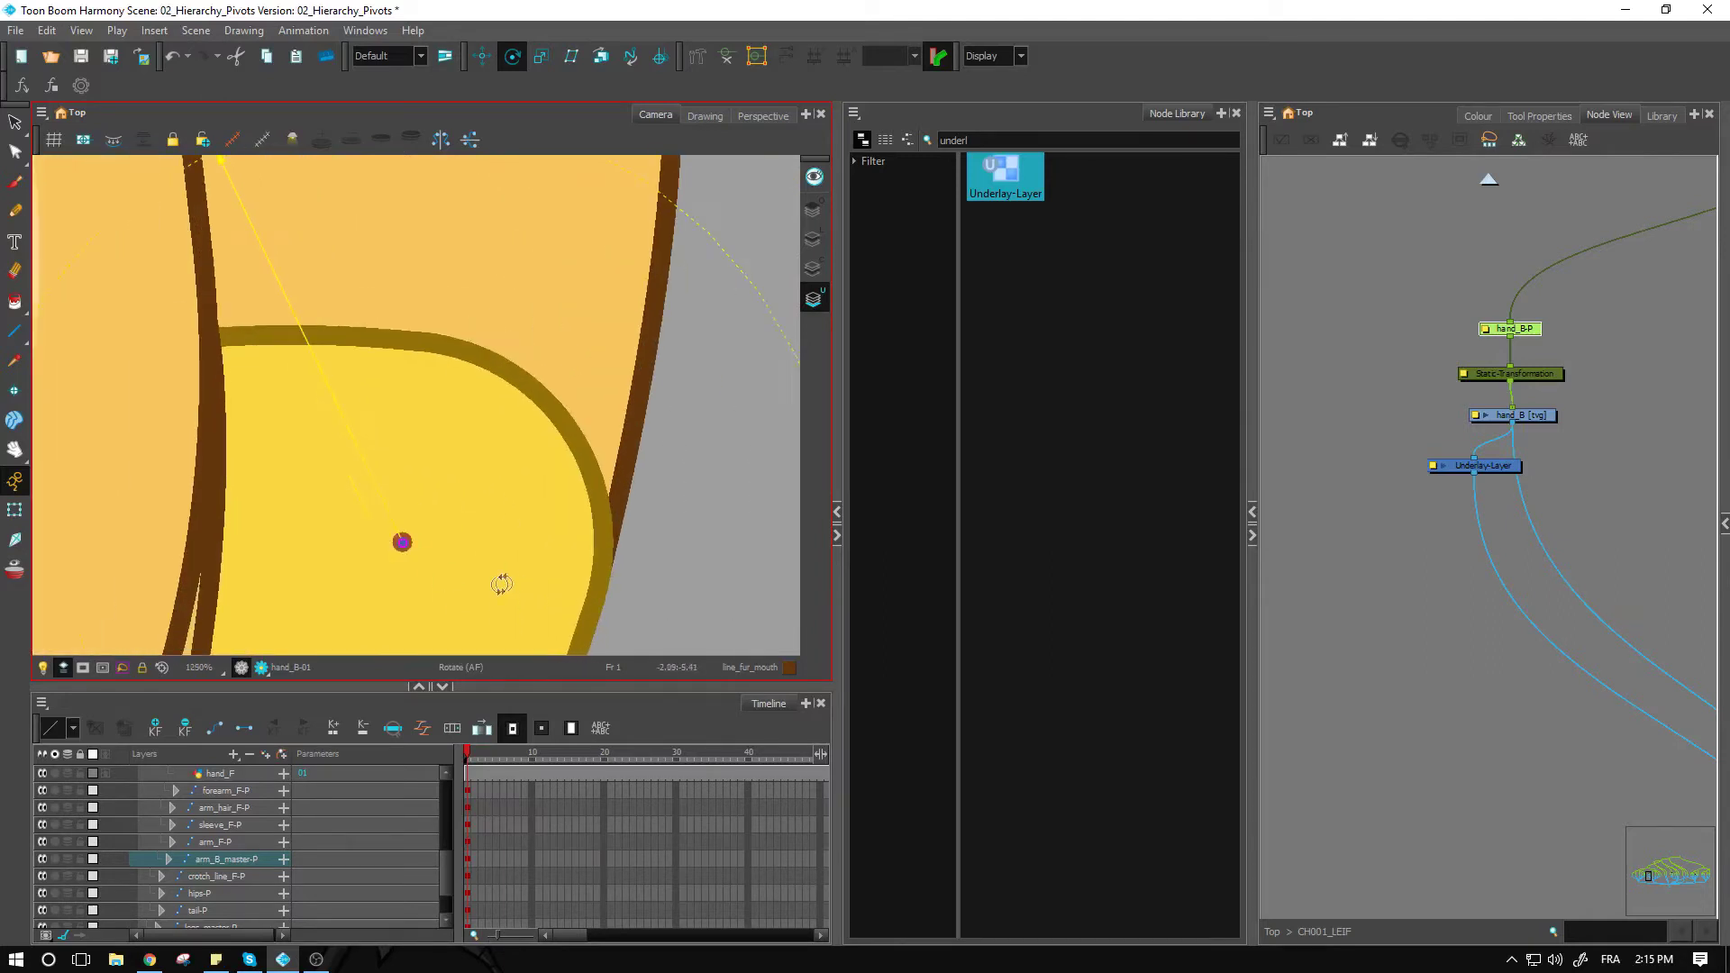
scroll(540, 586, down, 4)
Test-rotate the hand around the new pivot, undo it, and return to the Transform tool.
mouse_move(576, 586)
mouse_down()
mouse_move(598, 642)
mouse_move(655, 556)
mouse_up()
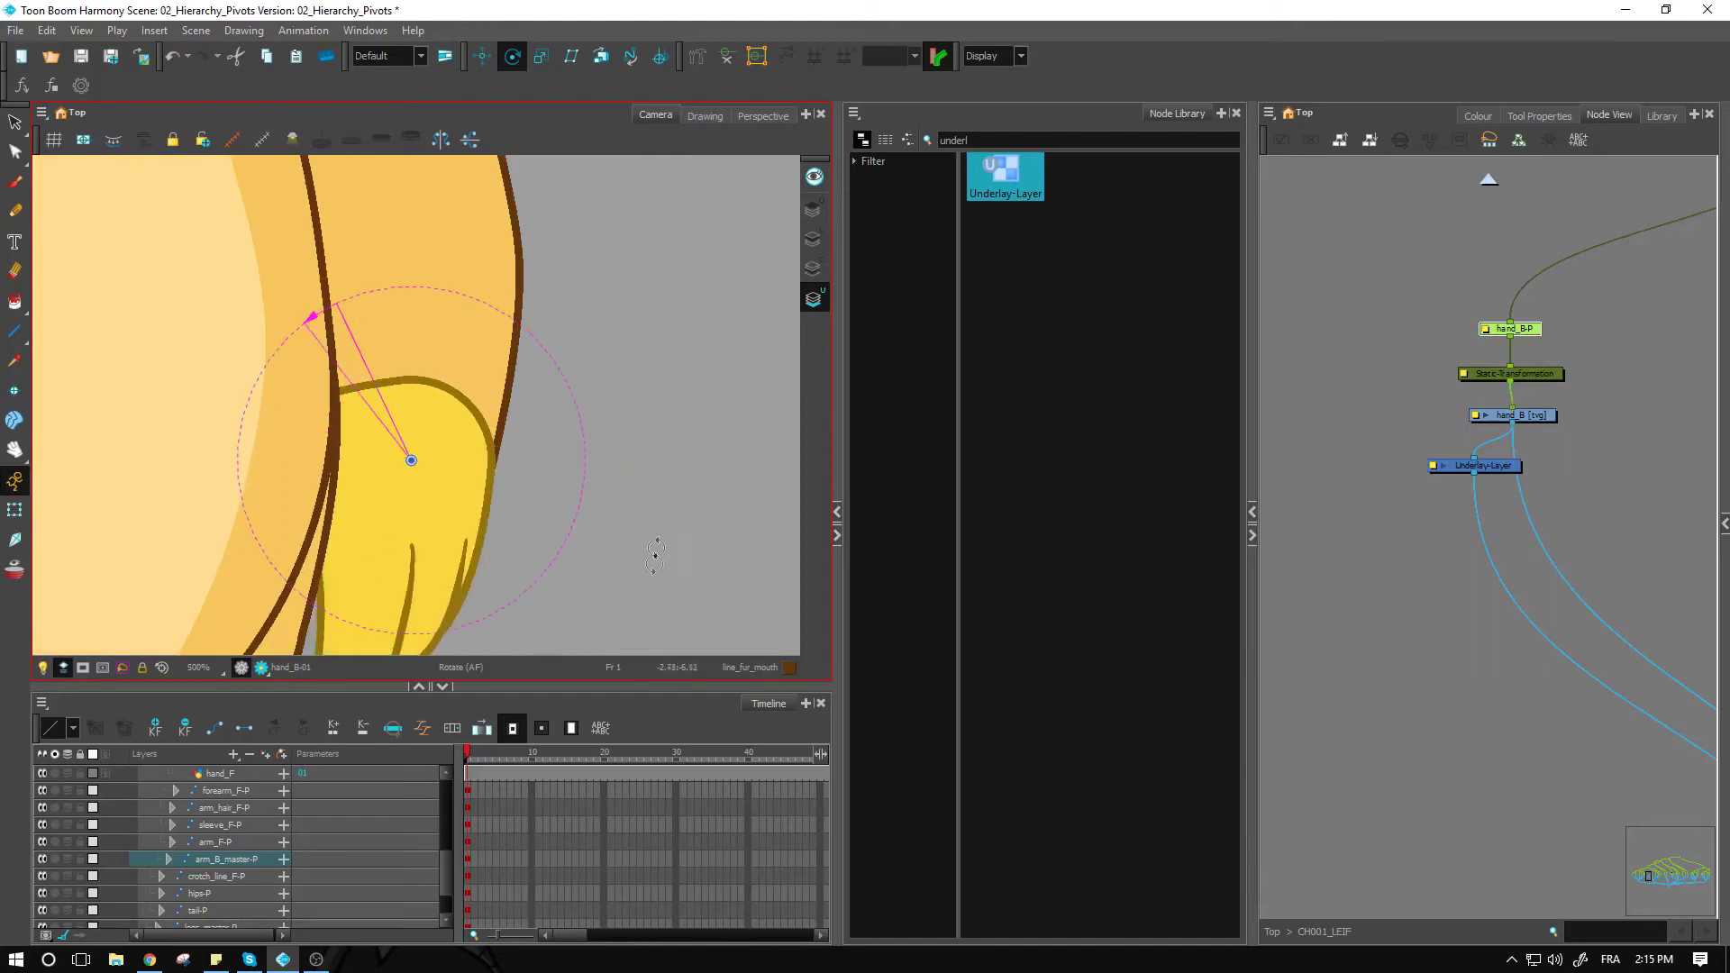
key(ctrl+z)
click(15, 510)
click(1583, 429)
scroll(1584, 428, down, 5)
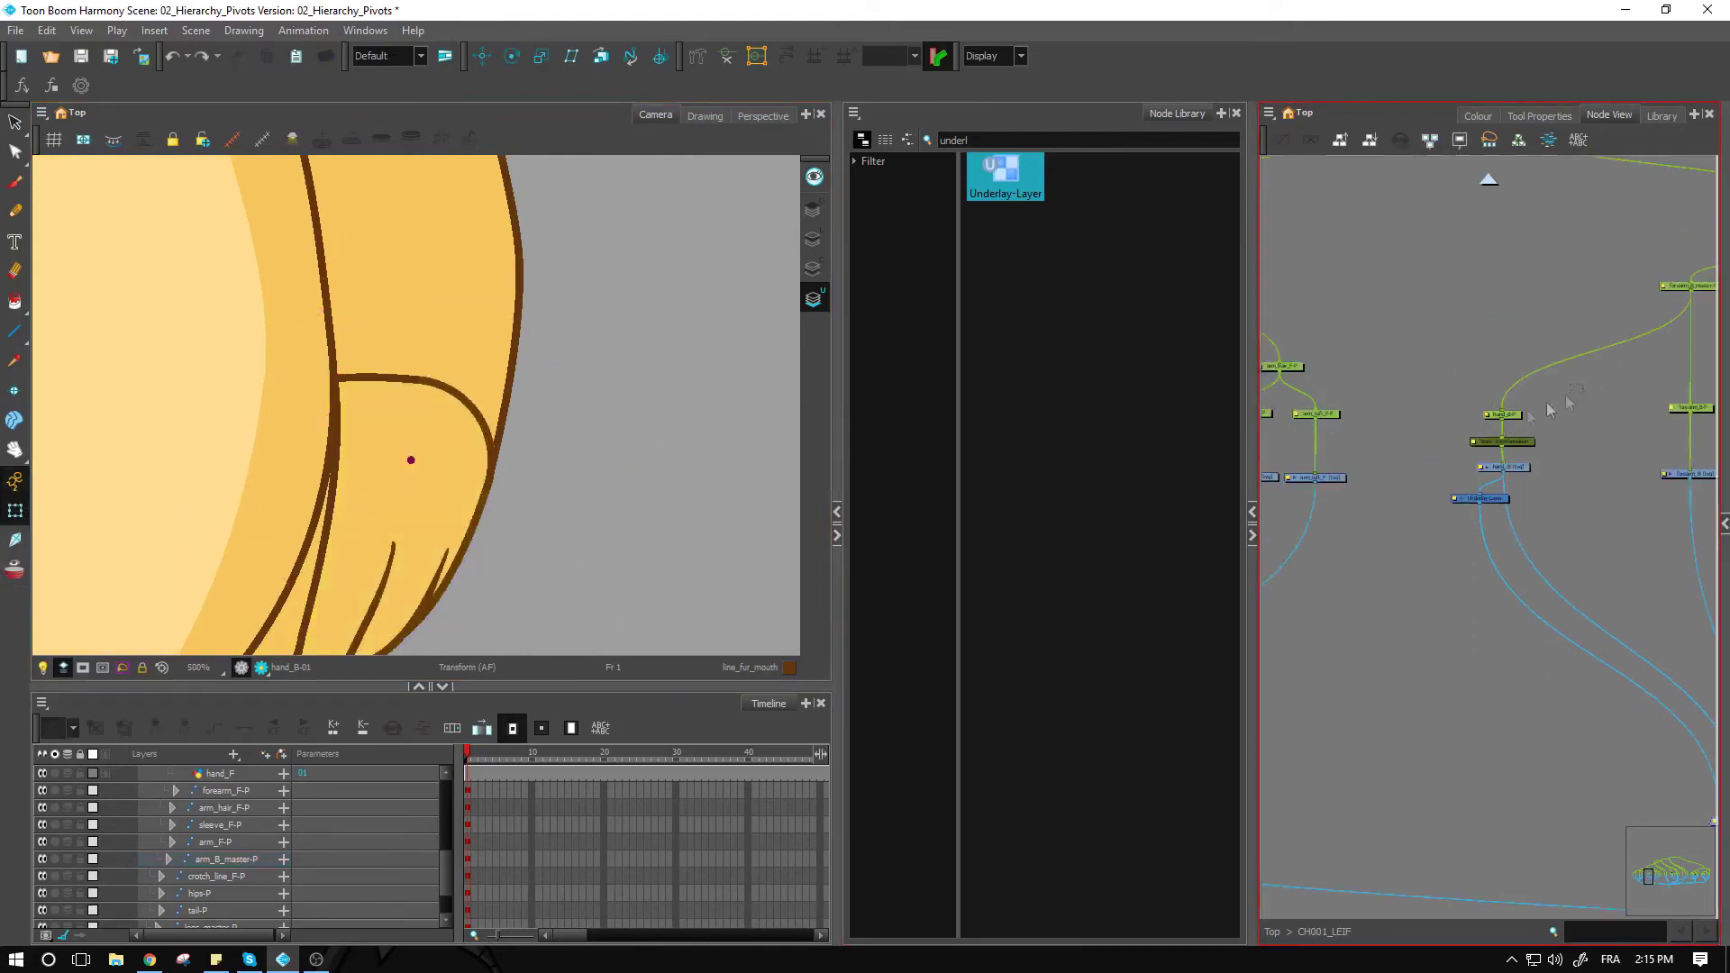
Select the Static-Transformation node and open its Layer Properties showing scales -1 and rotation 180.
click(1514, 414)
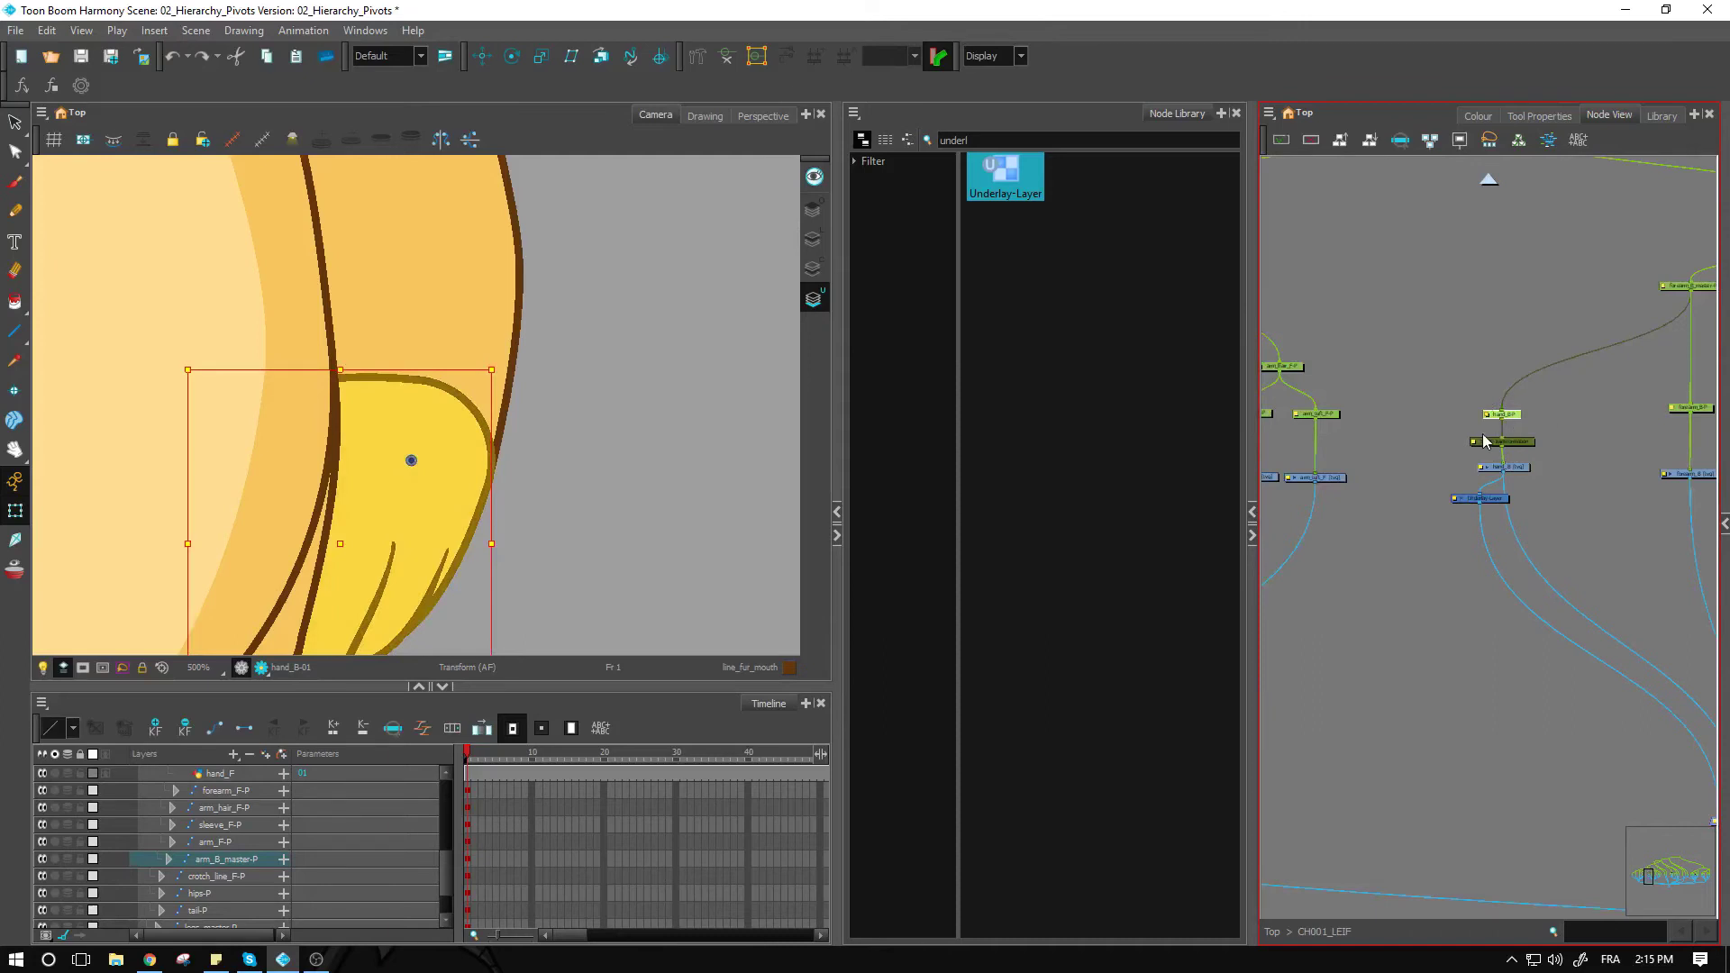
scroll(585, 463, down, 2)
scroll(566, 457, down, 2)
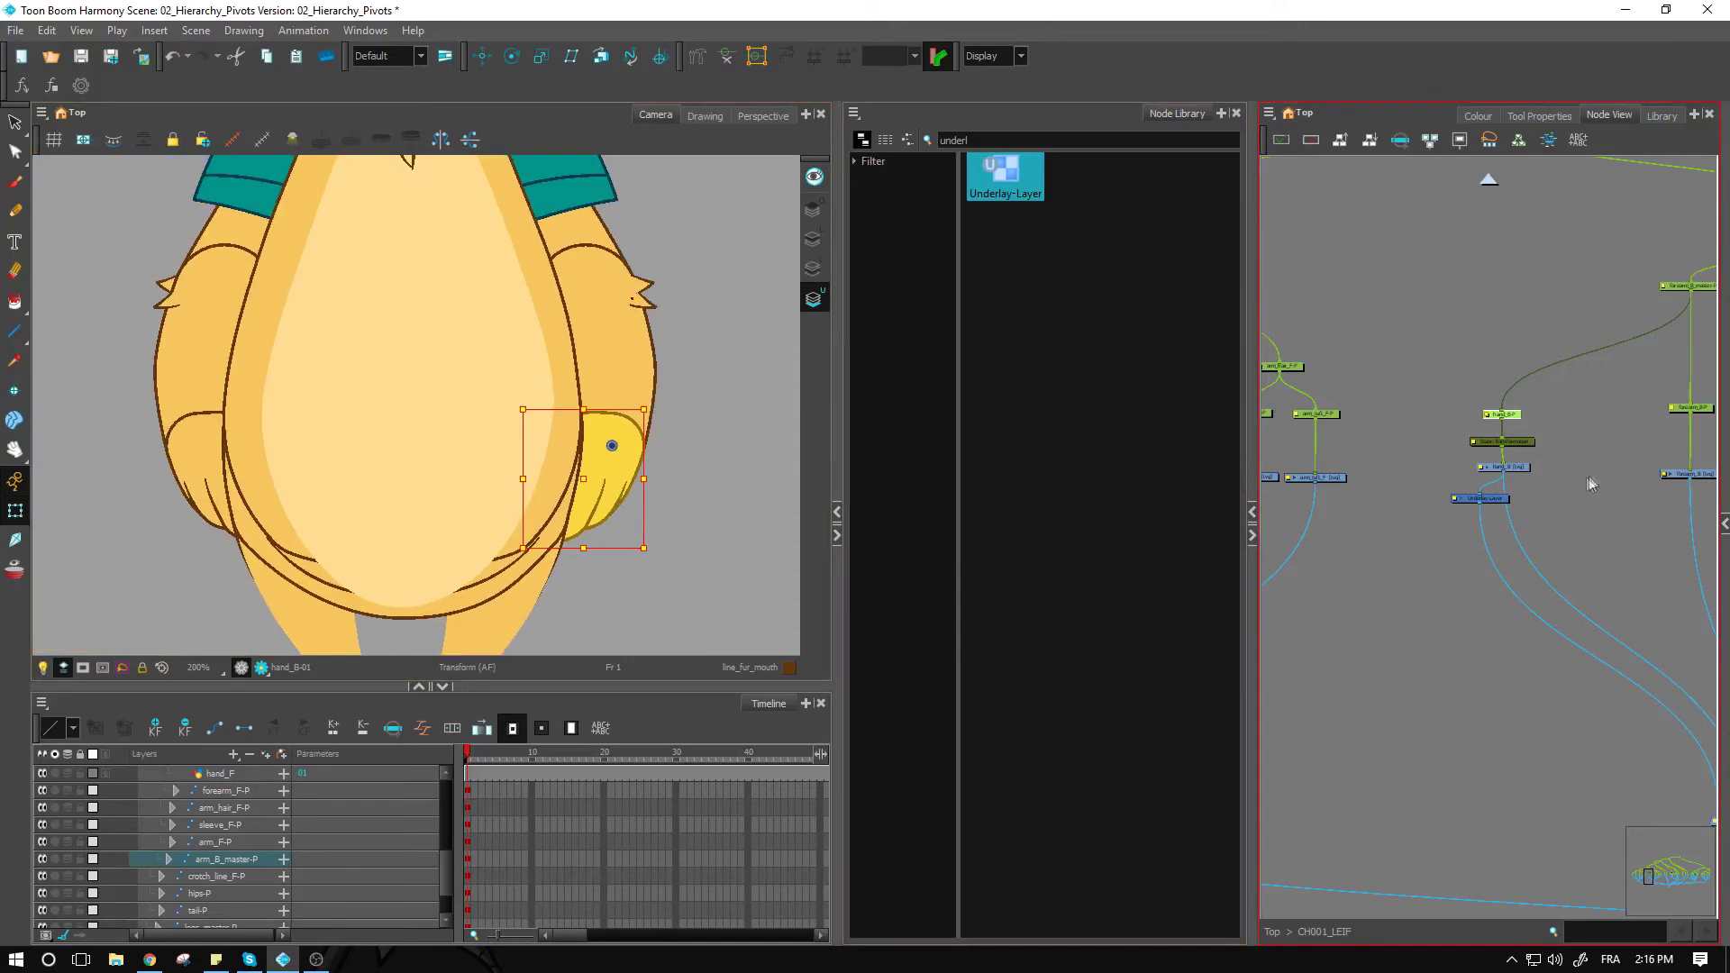
click(1549, 499)
click(1527, 441)
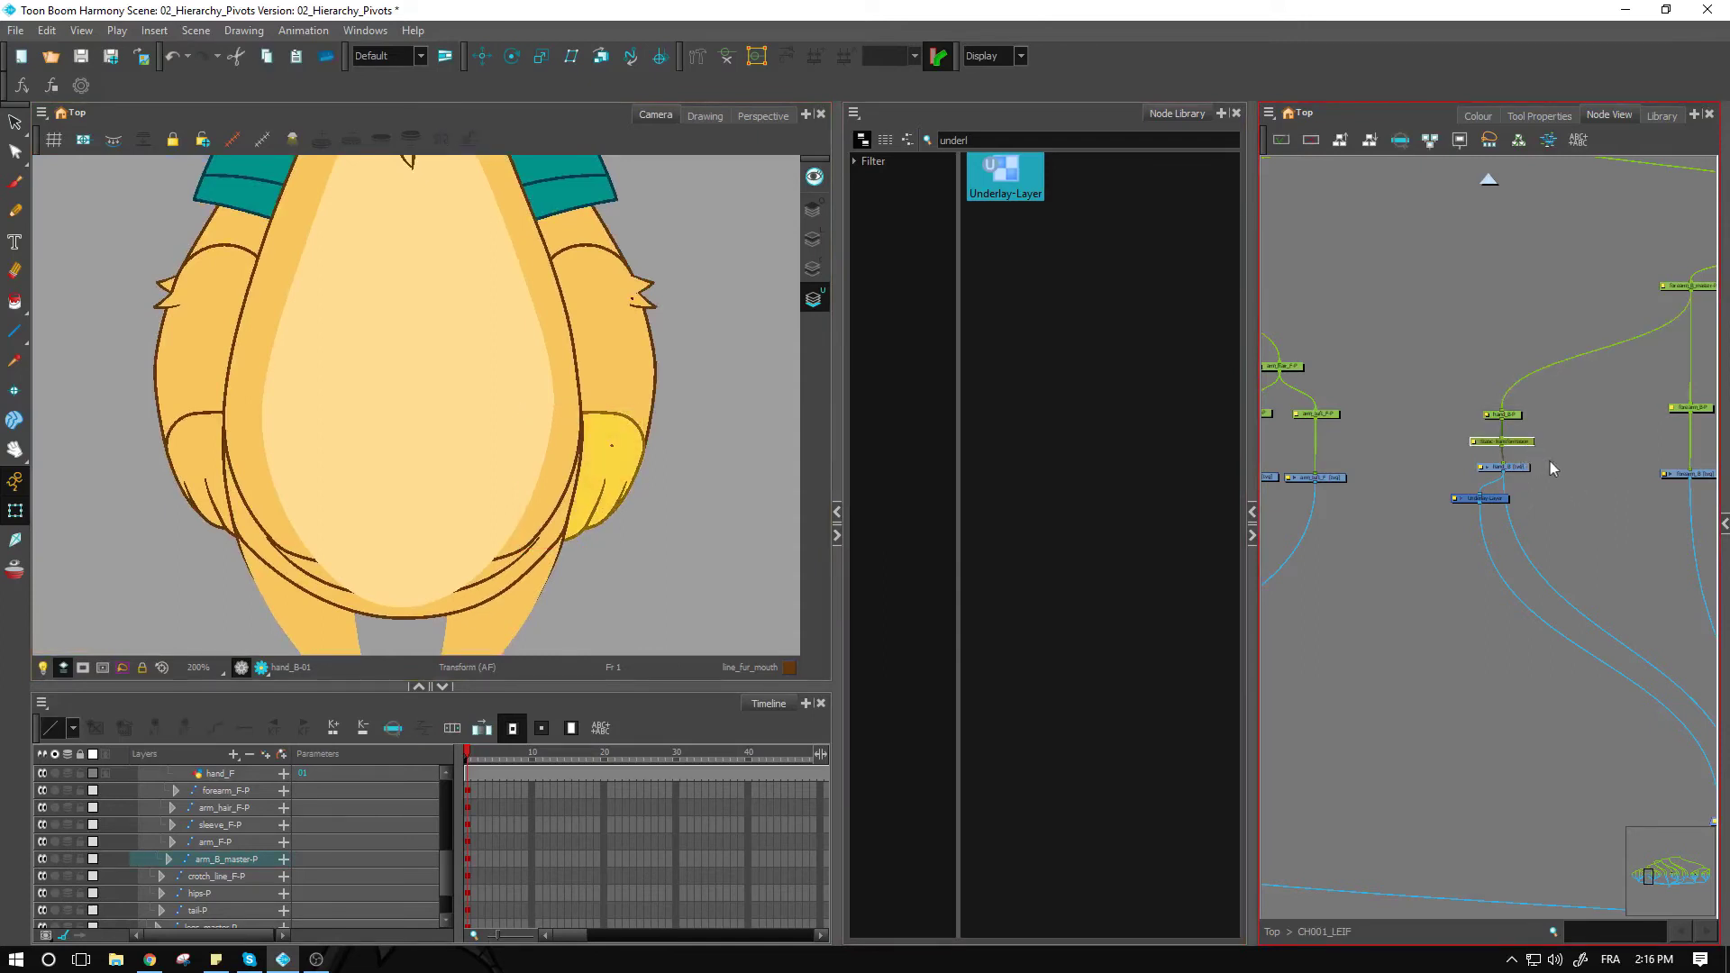
click(1550, 462)
click(1503, 441)
click(1473, 442)
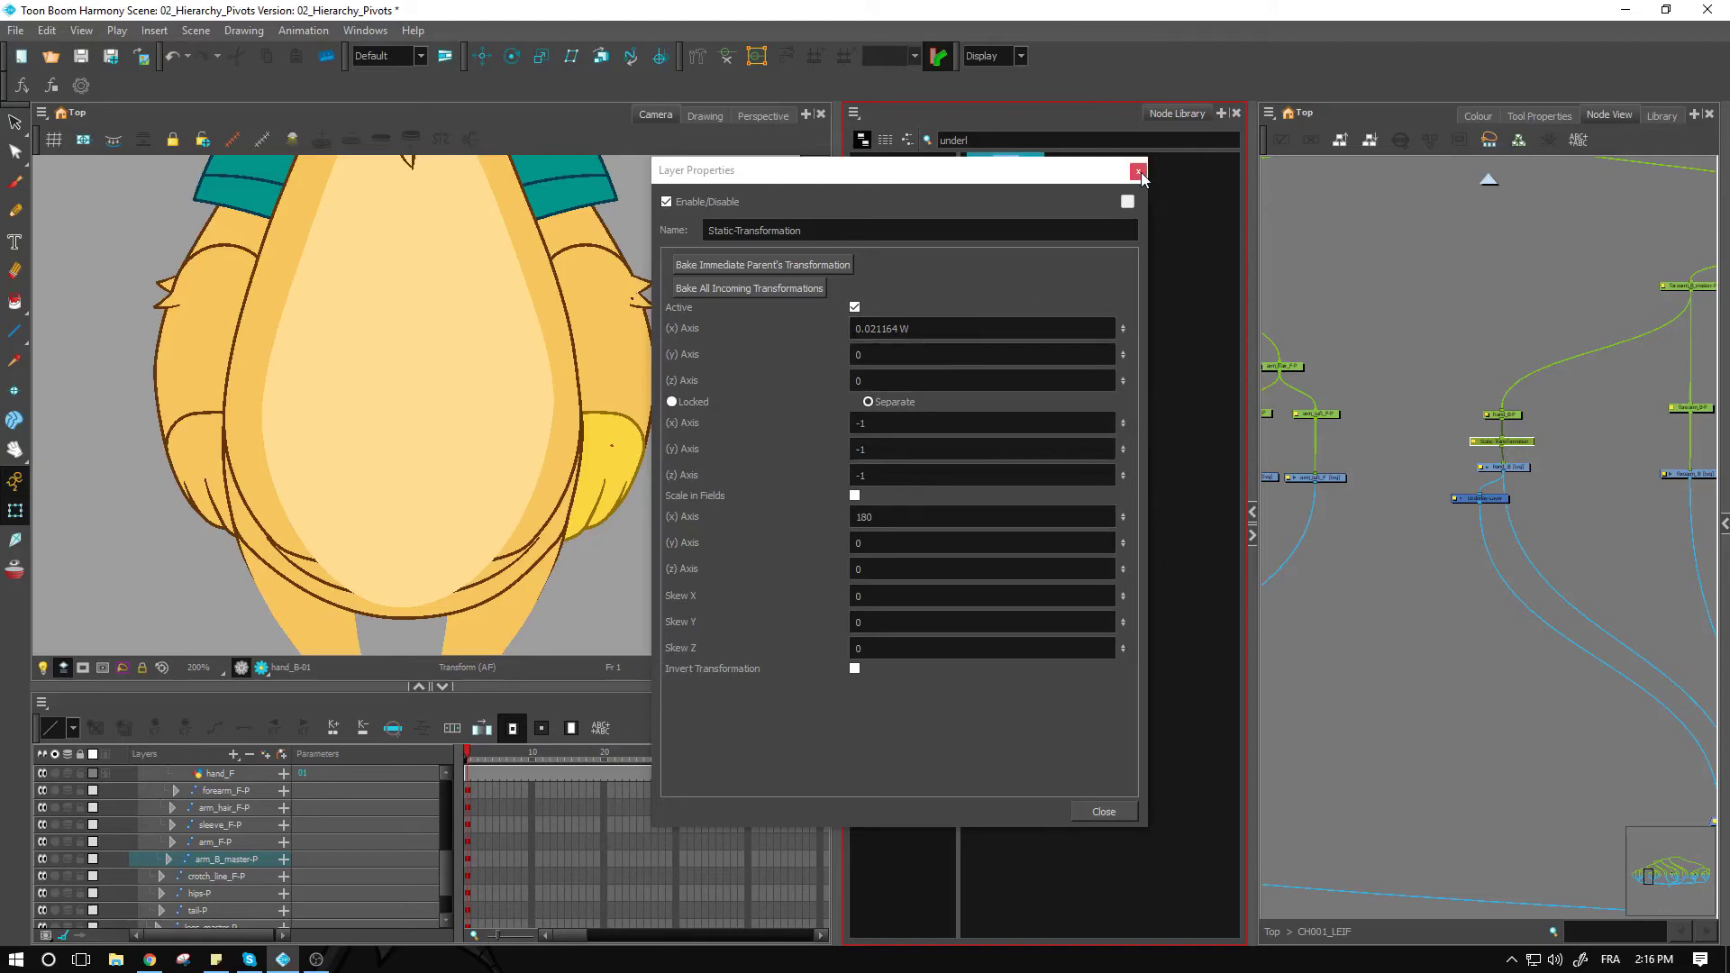
Close the Static-Transformation properties and delete the Underlay-Layer node from the graph.
click(1138, 172)
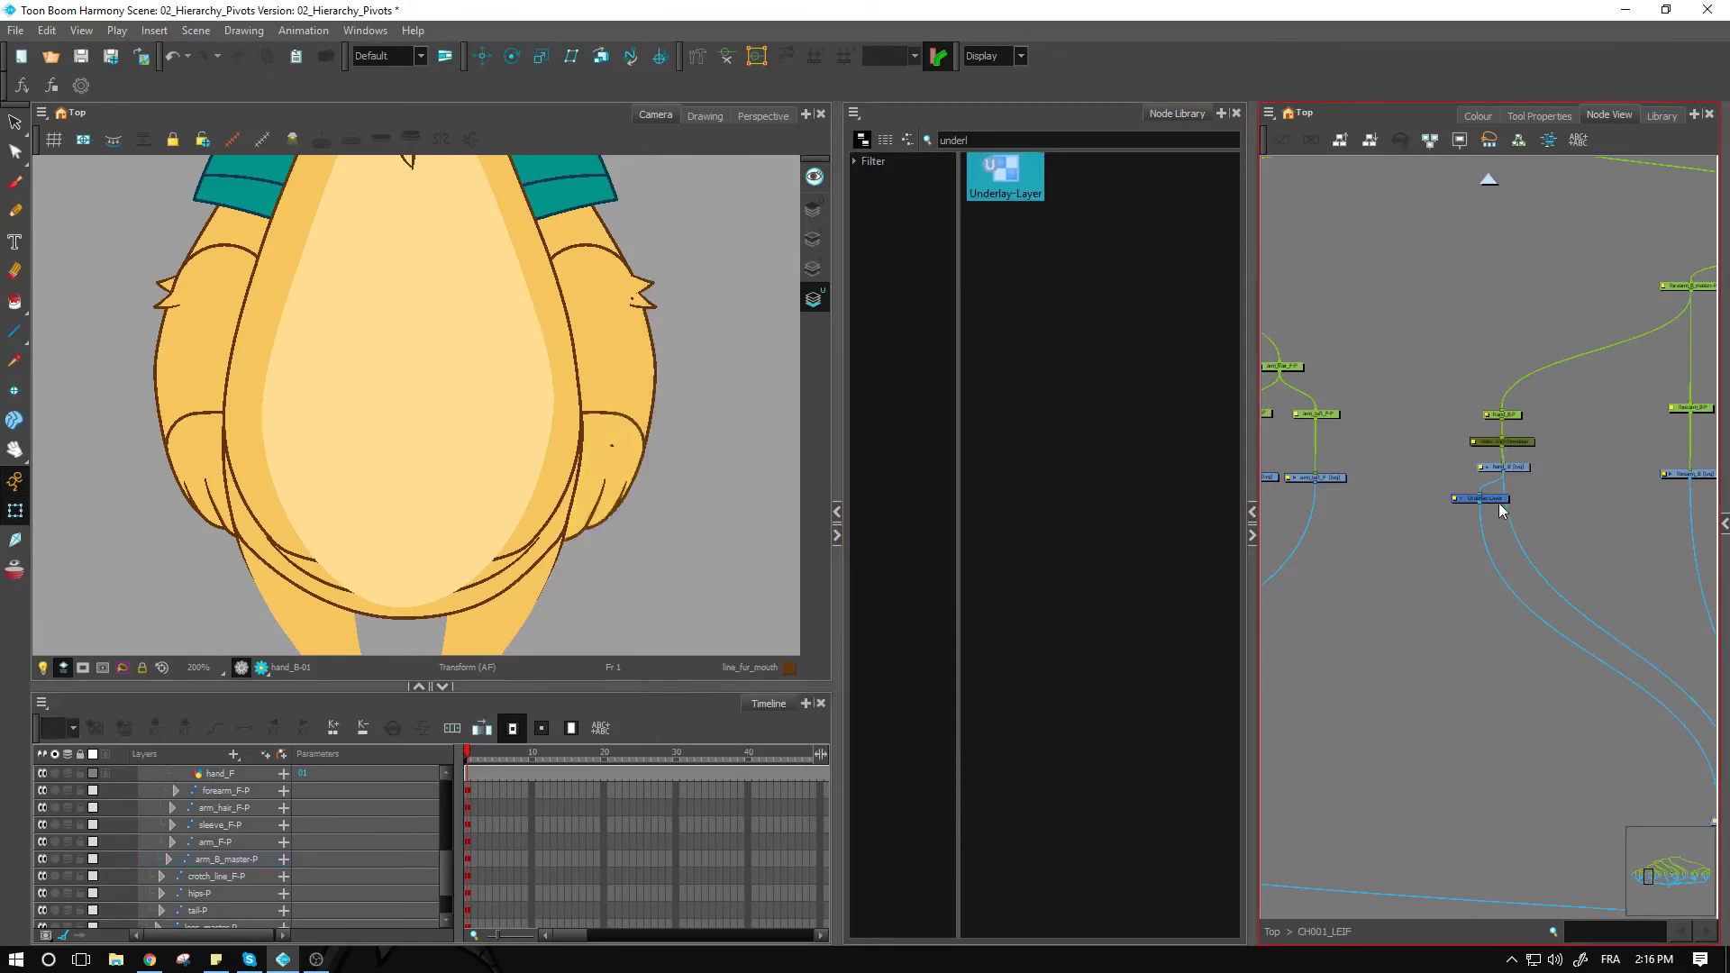
scroll(1508, 566, up, 3)
scroll(1432, 577, up, 2)
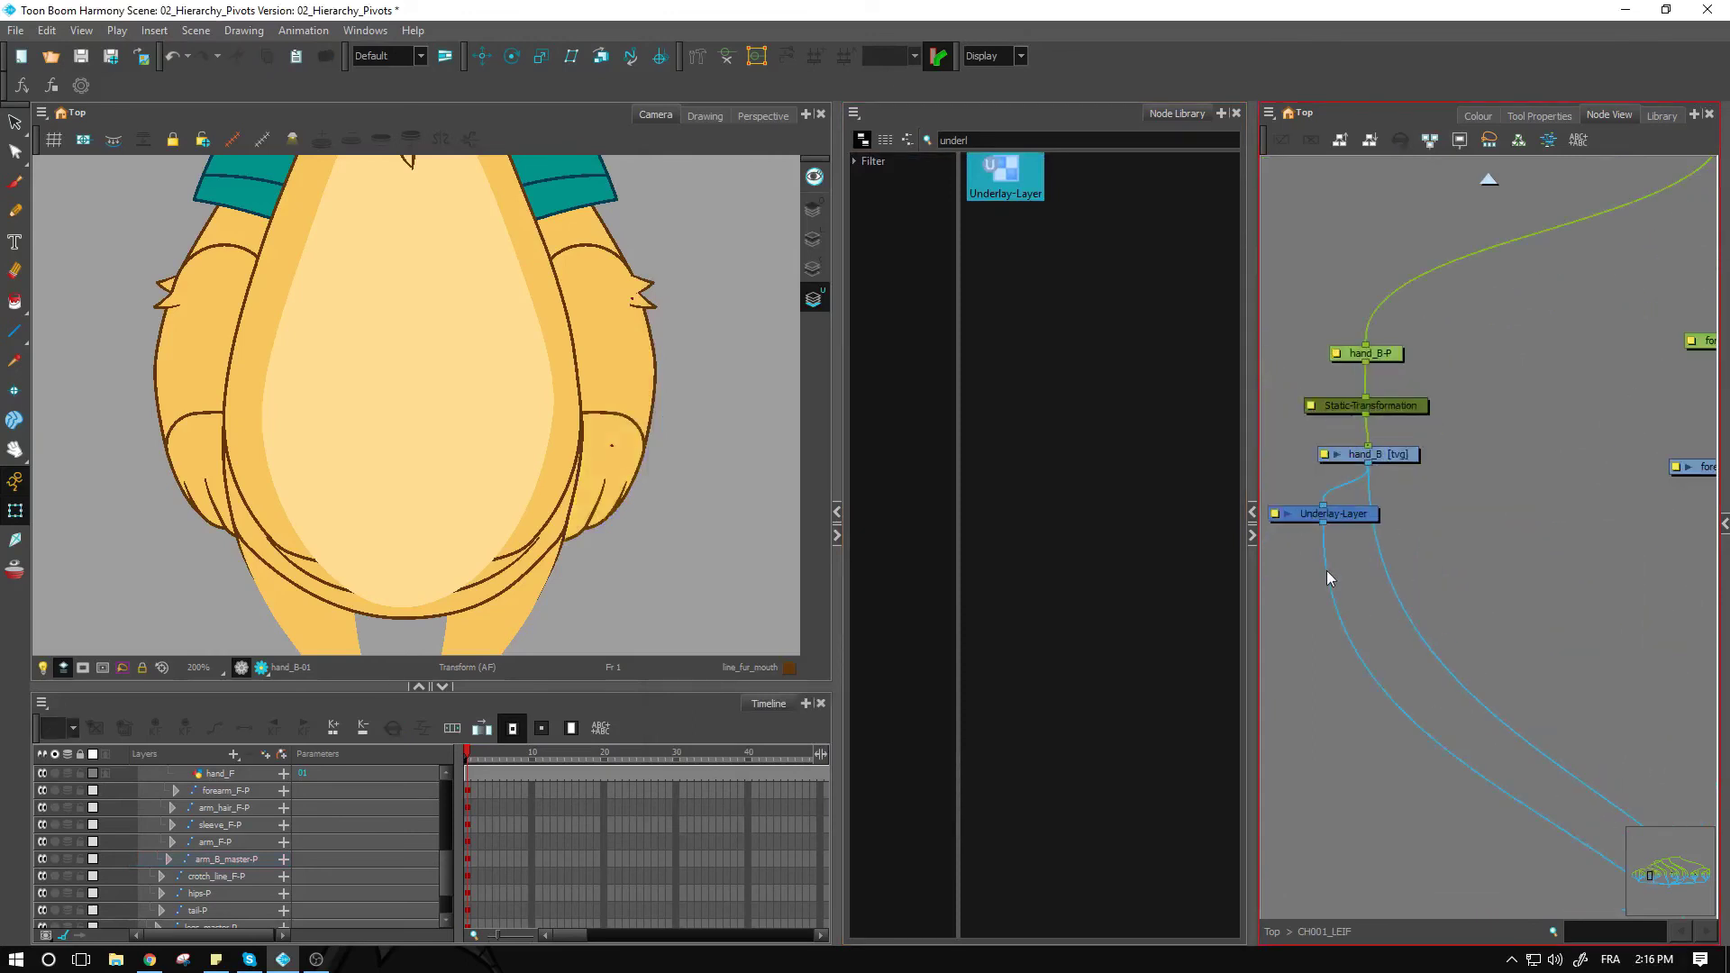
click(1316, 526)
key(Delete)
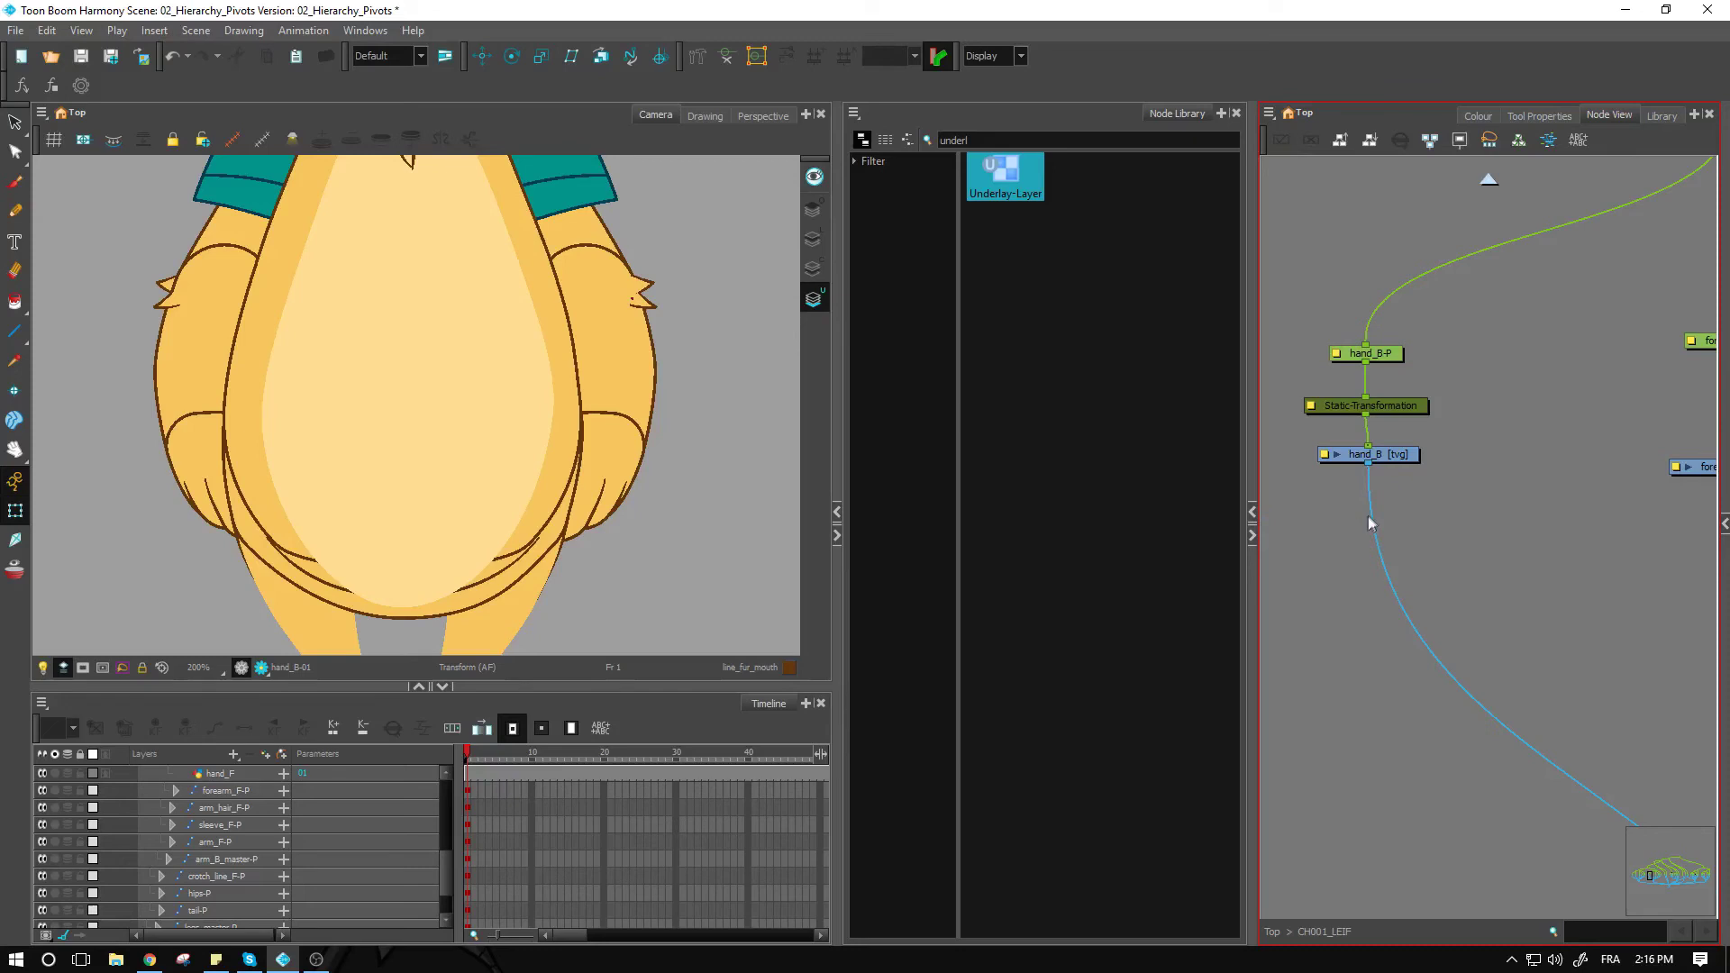
Check hand_B's drawing properties, then zoom out to see the whole character.
click(1324, 454)
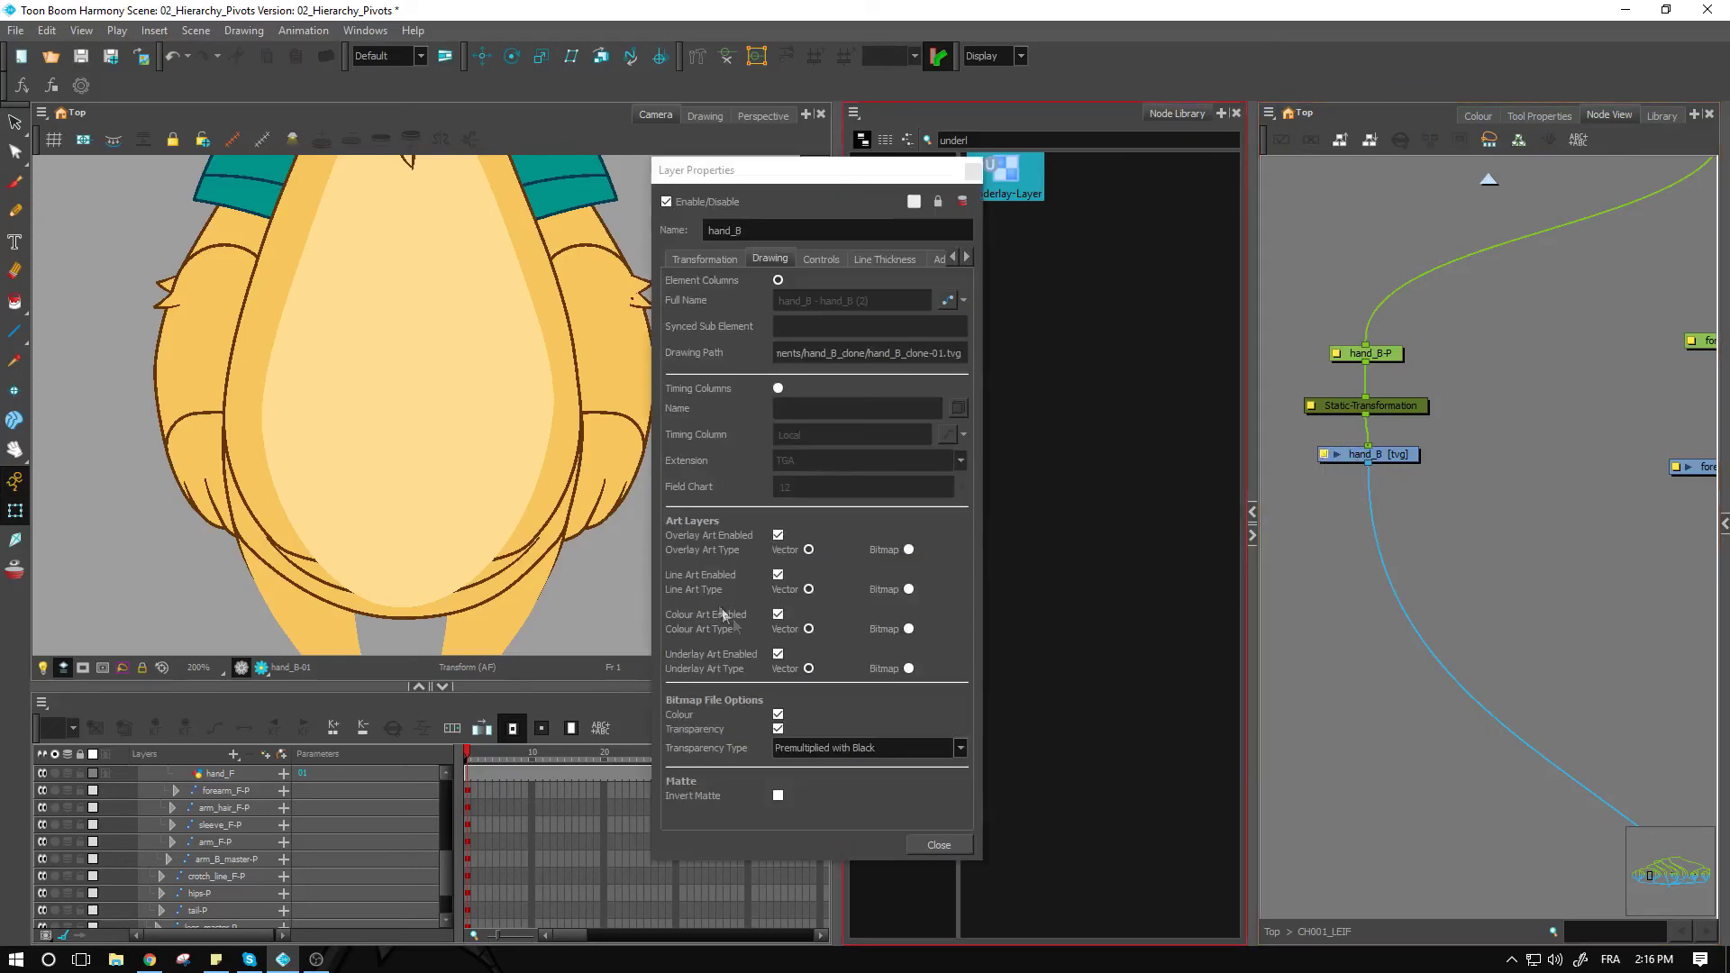
click(939, 844)
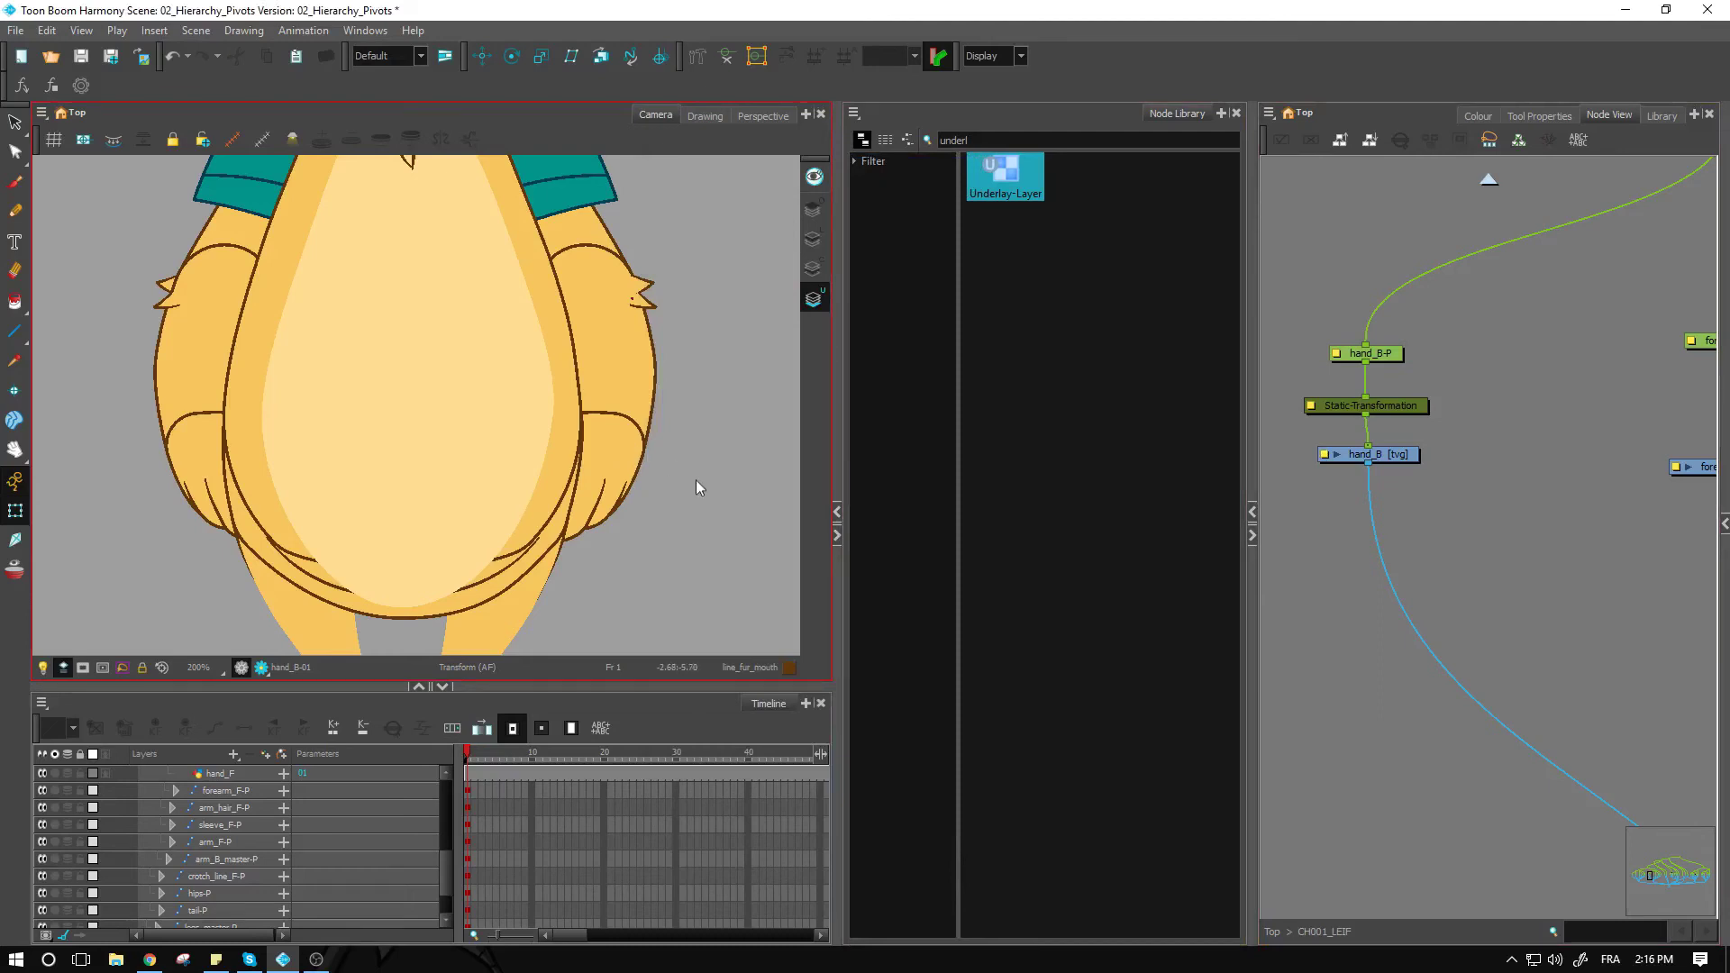
key(2)
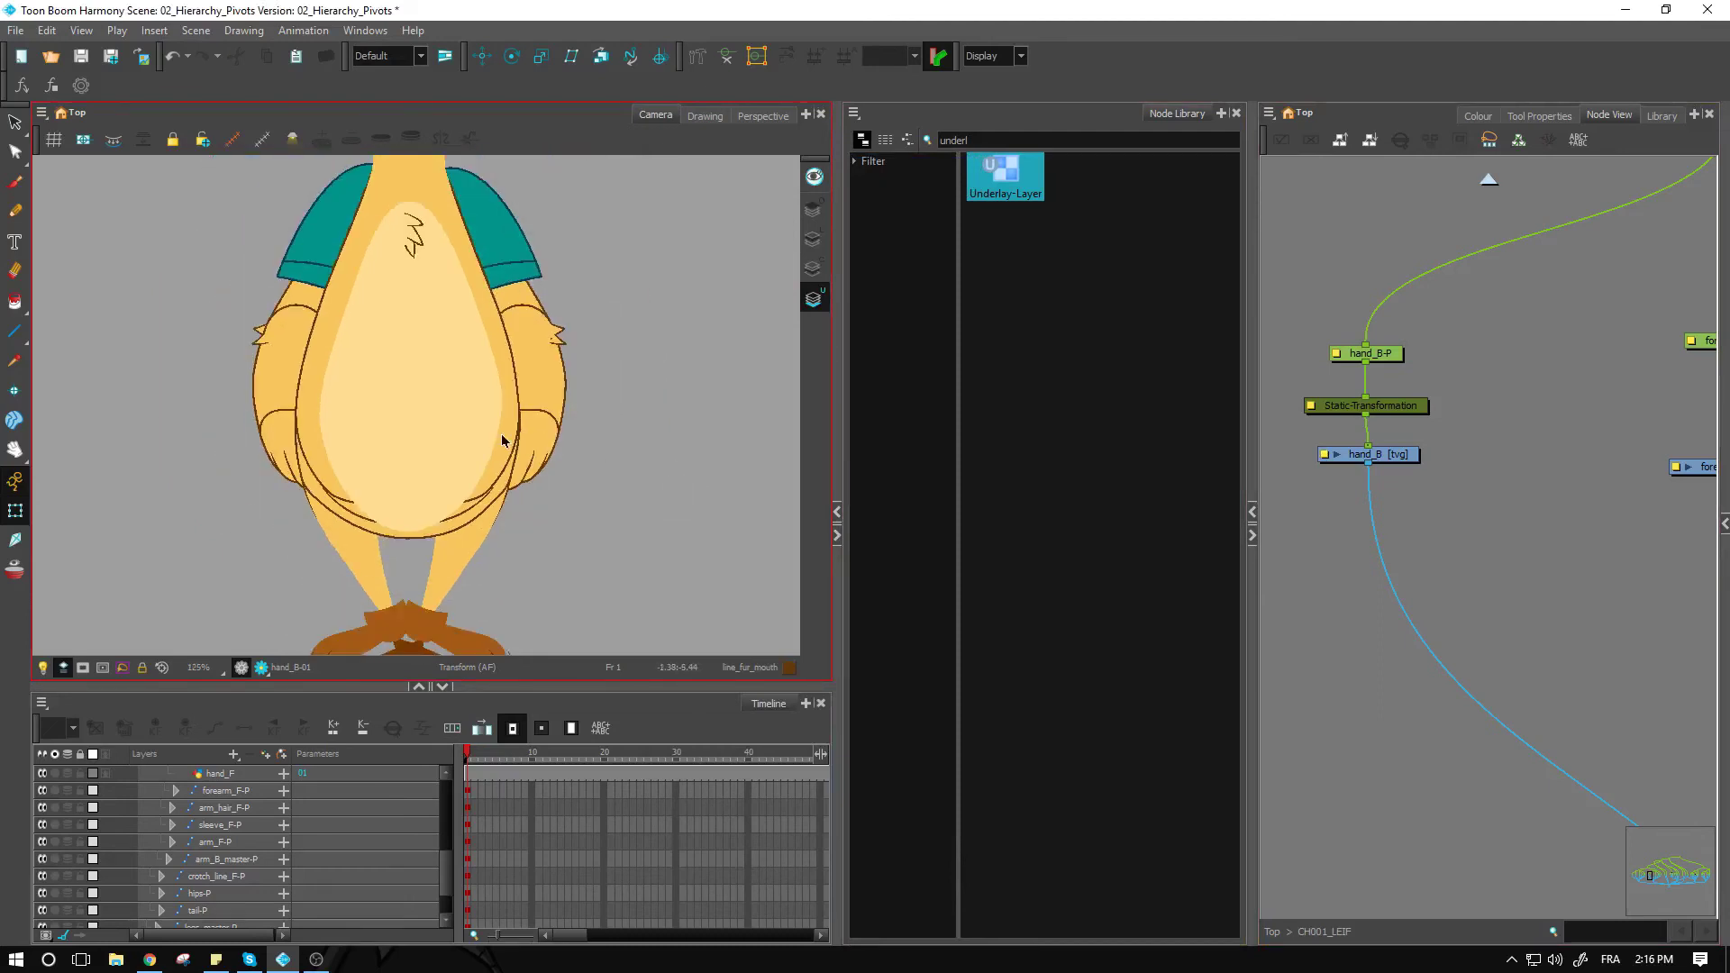